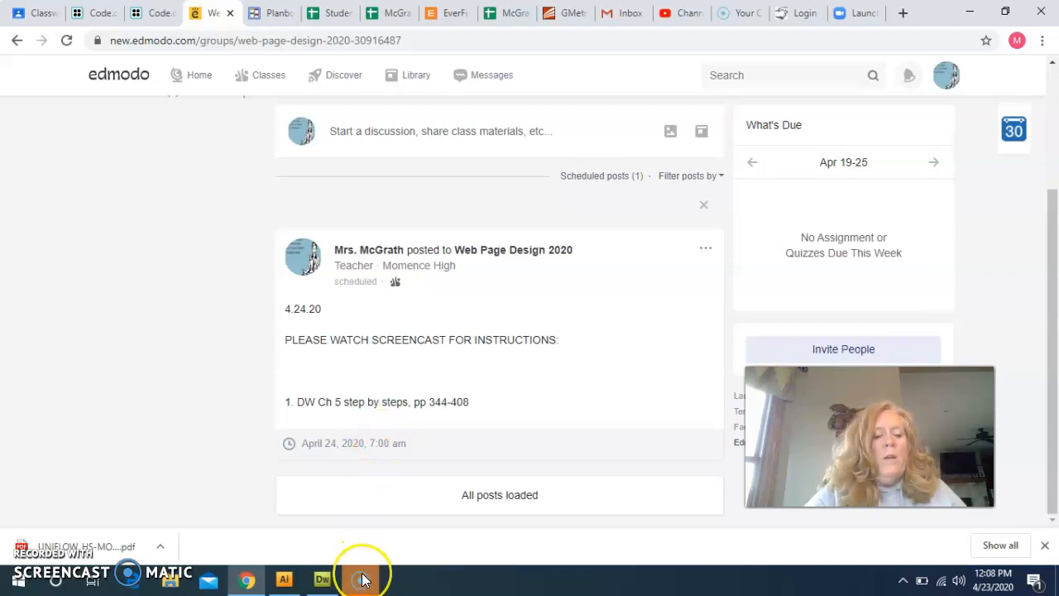
Step: Switch to Dreamweaver with aniakchak.htm open and show the Alaska Parks site's local files
mouse_move(362, 579)
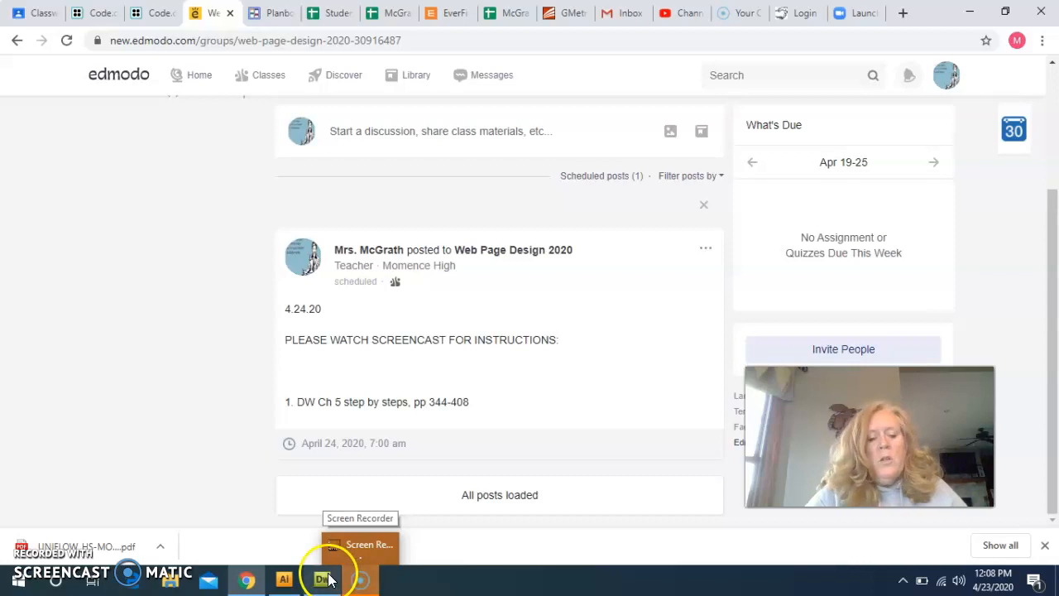
click(324, 580)
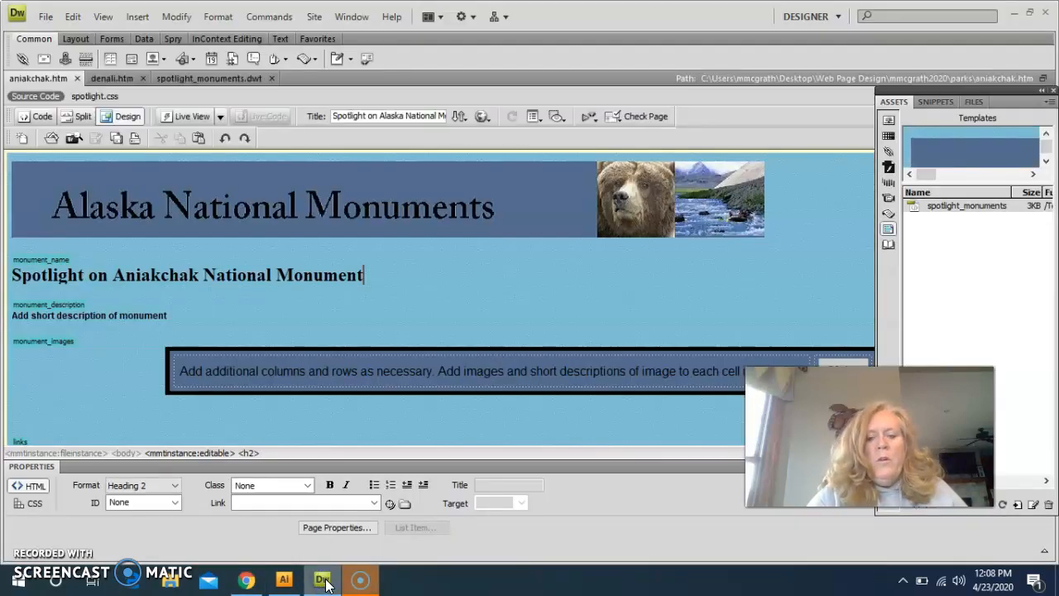
drag(844, 434, 909, 476)
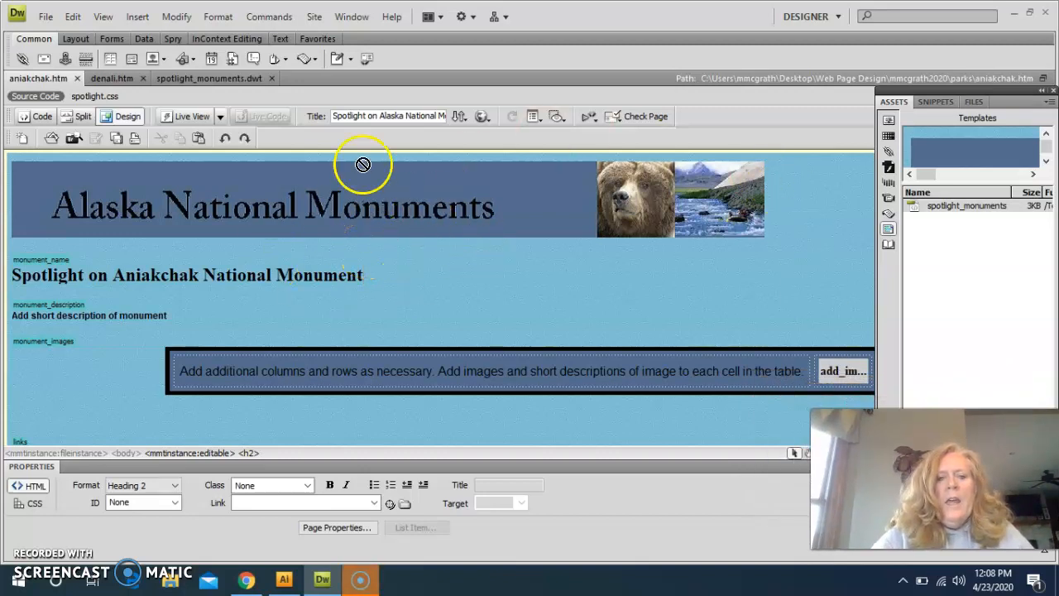
click(976, 102)
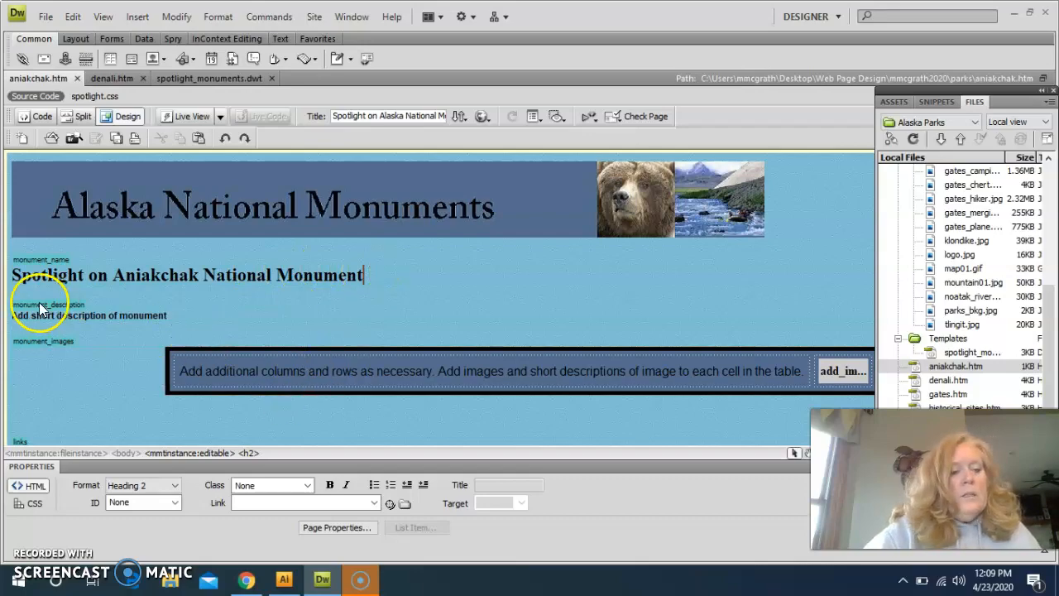
Step: Replace the placeholder monument description with "Aniakchak Caldera is six miles across and 3,000 feet deep. The area originally was a 7,000 foot mountain."
drag(11, 317, 176, 326)
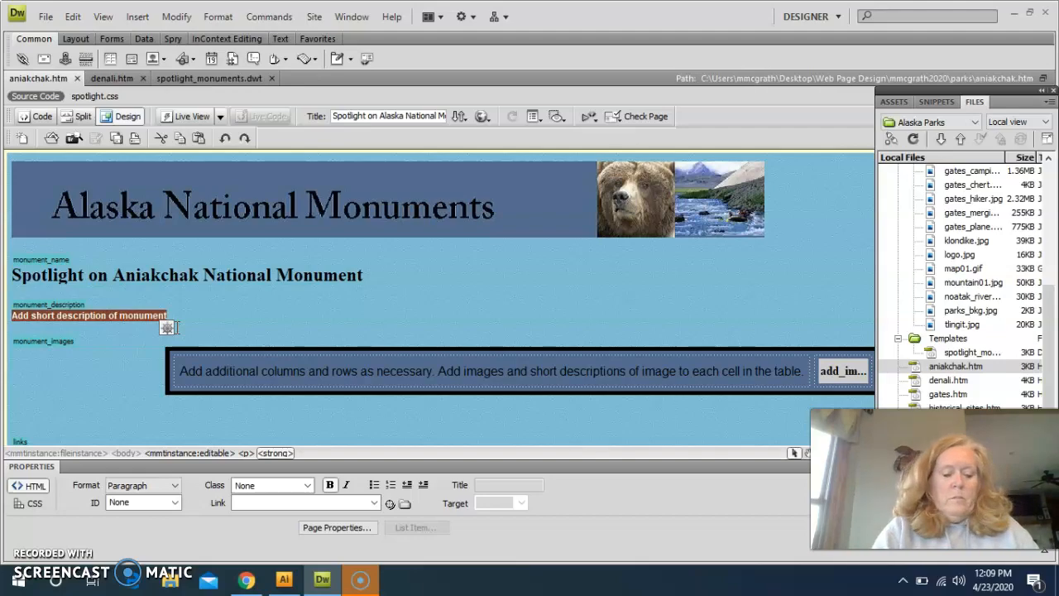
text(Aniak)
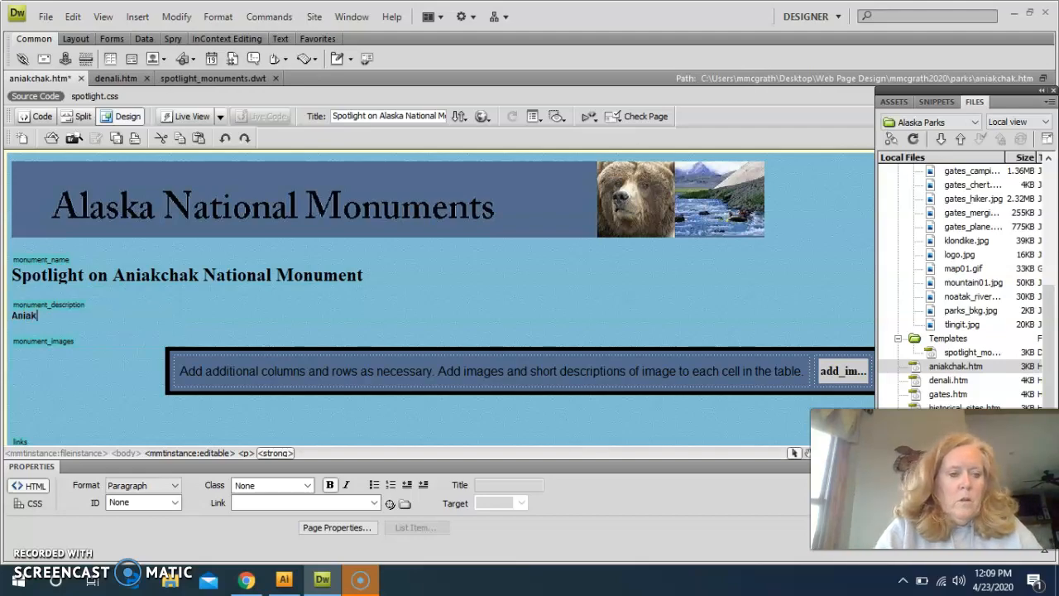
text(chak C)
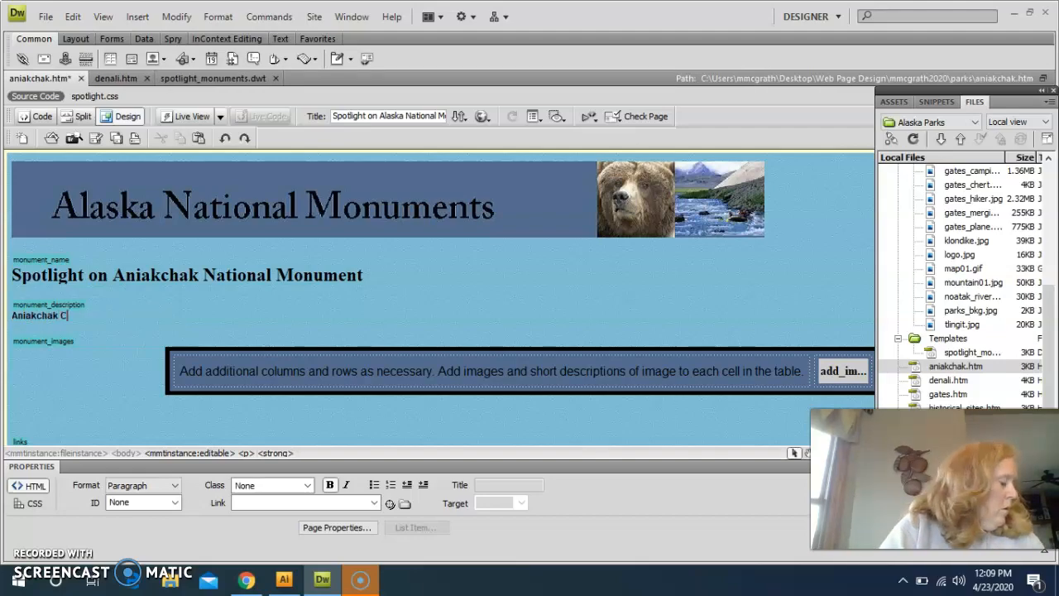
text(aldera is six )
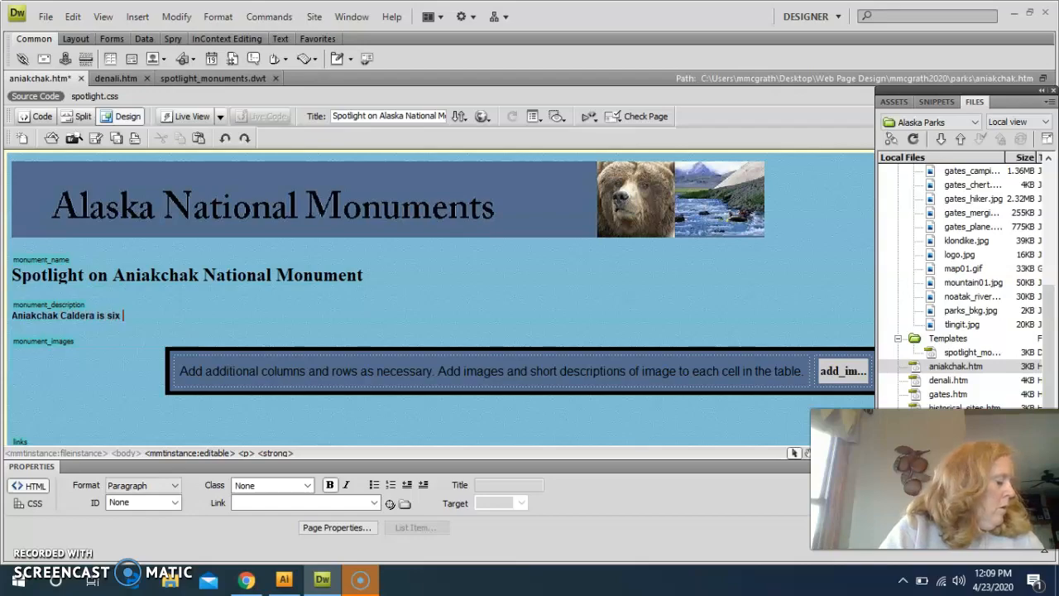
text(miles across and 3,000)
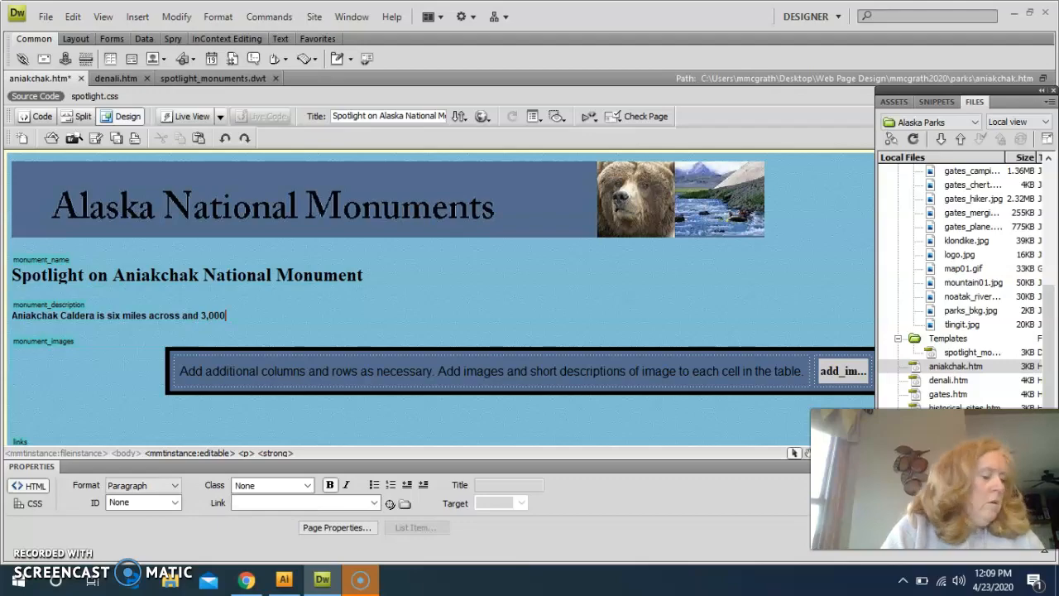
text( feet d)
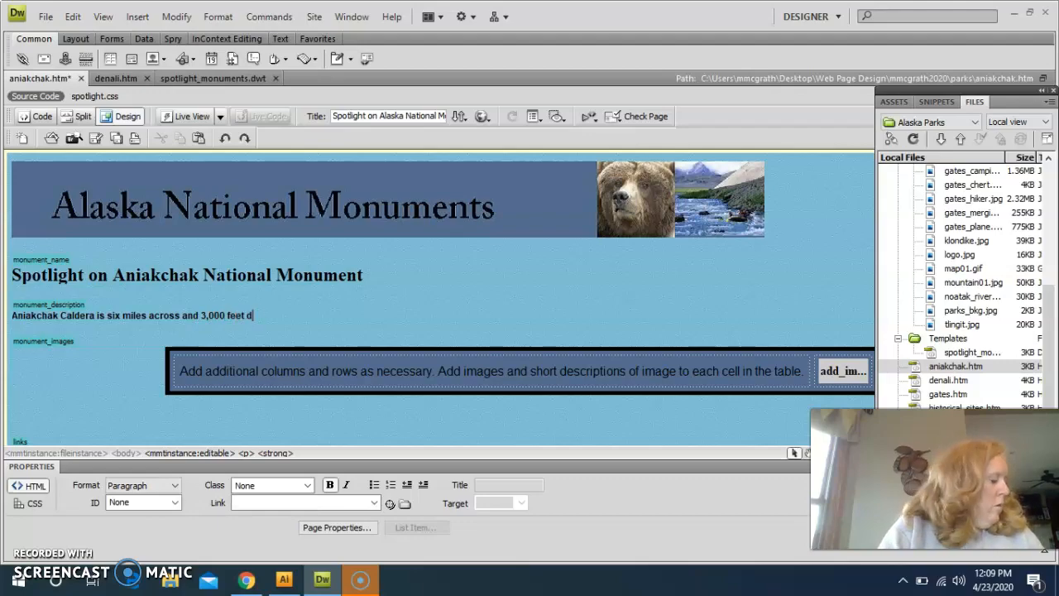
text(eeep)
key(BackSpace)
key(BackSpace)
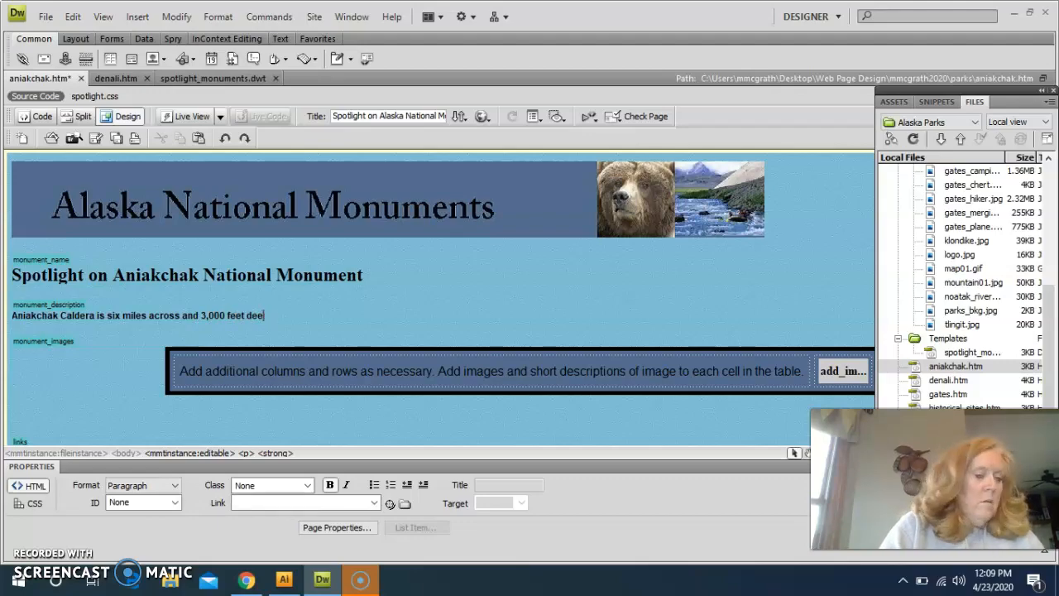
text(p. The area or)
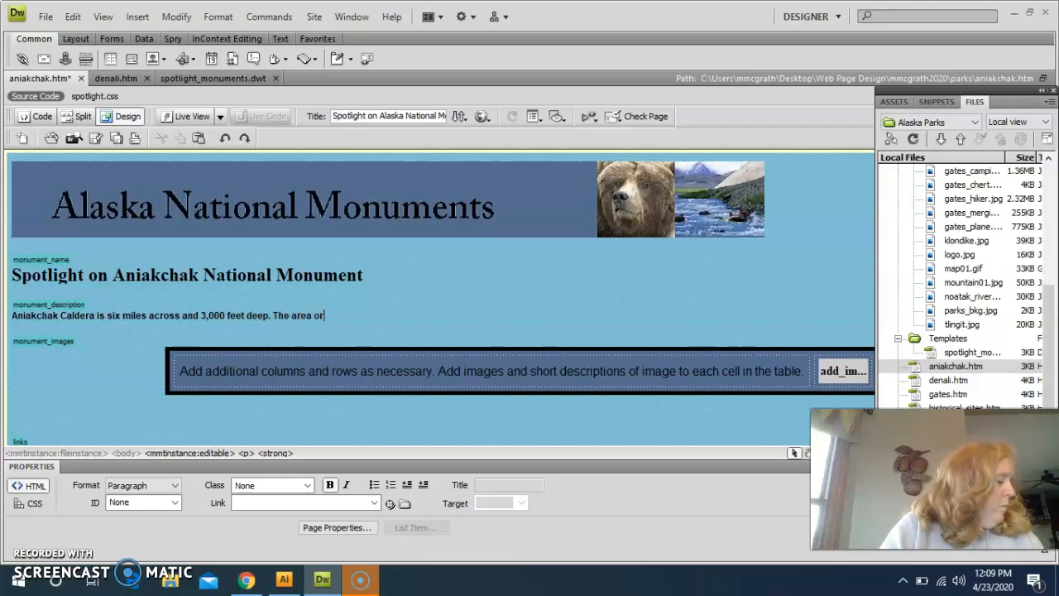
text(iginally was a )
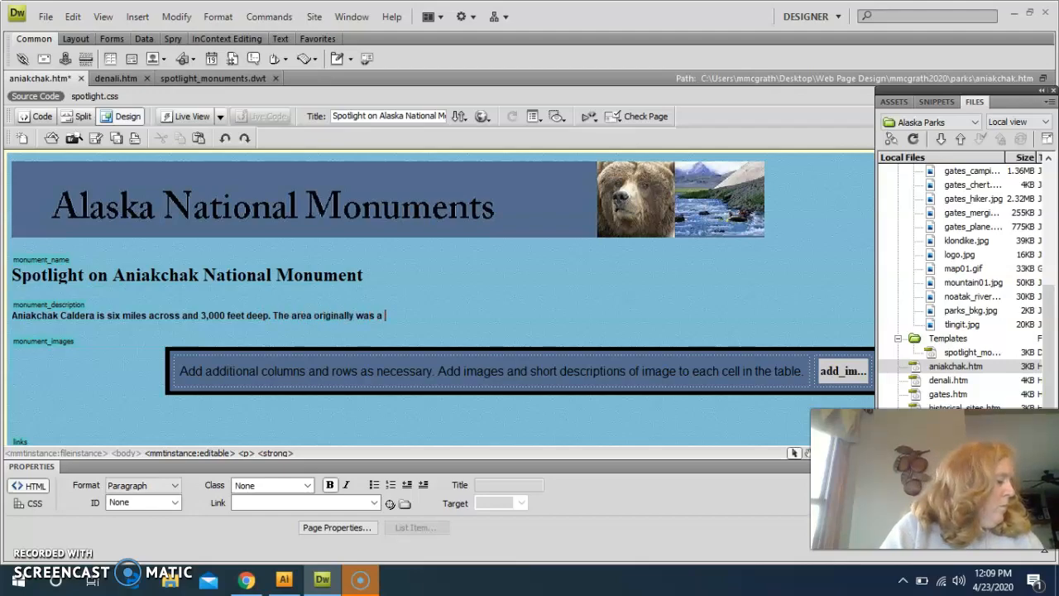
text(7,000 foot)
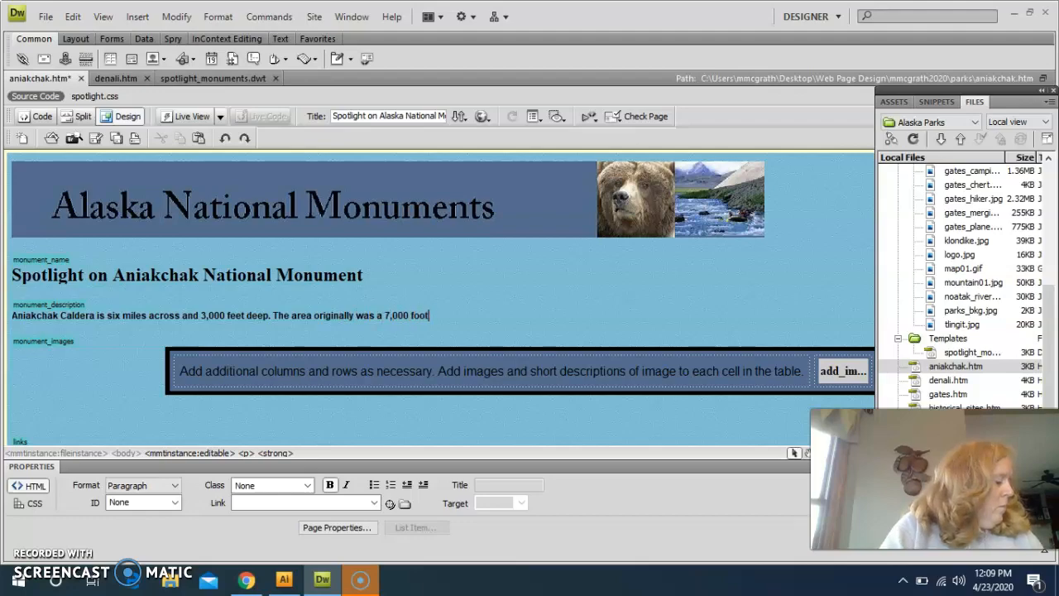
text( mountain. Th)
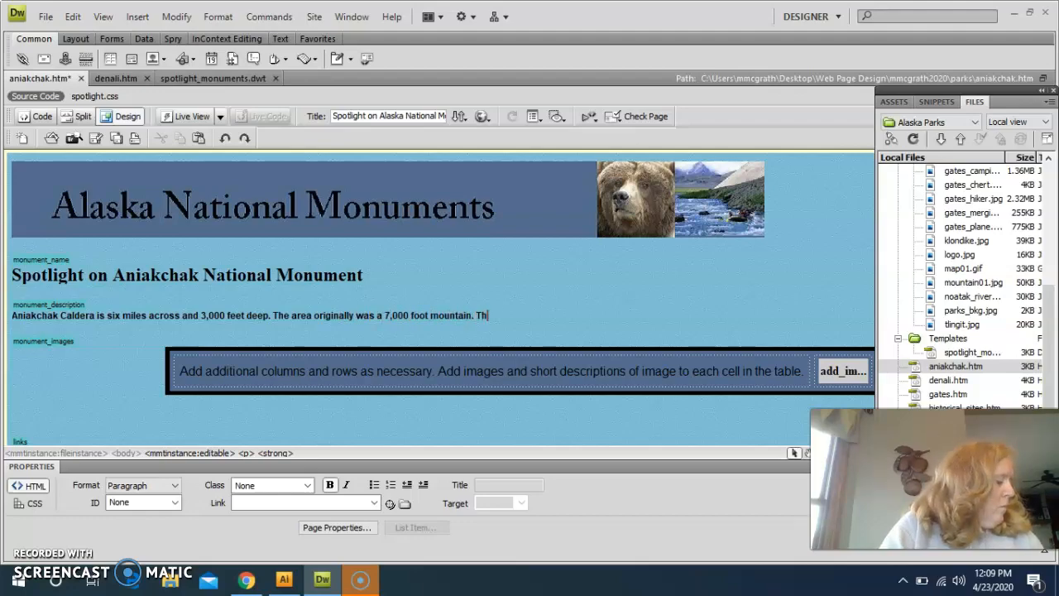
Step: Continue the description with "The cladera was created by a volcanic eruption approximately 3,500 years ago, which caused the mountain to collapse."
text(e cladera was )
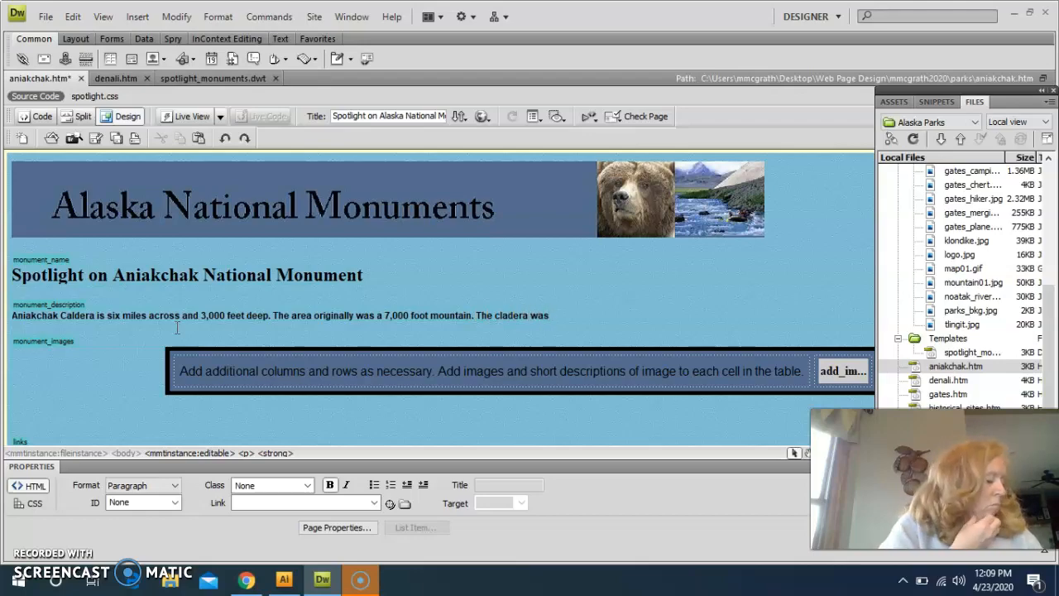
text(created )
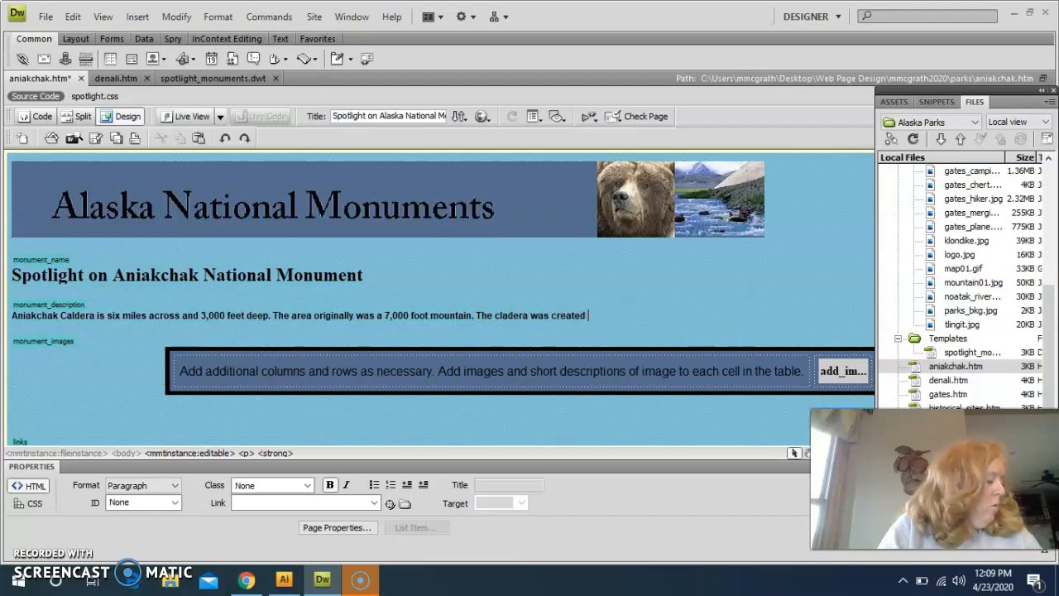
text(by a volcanic )
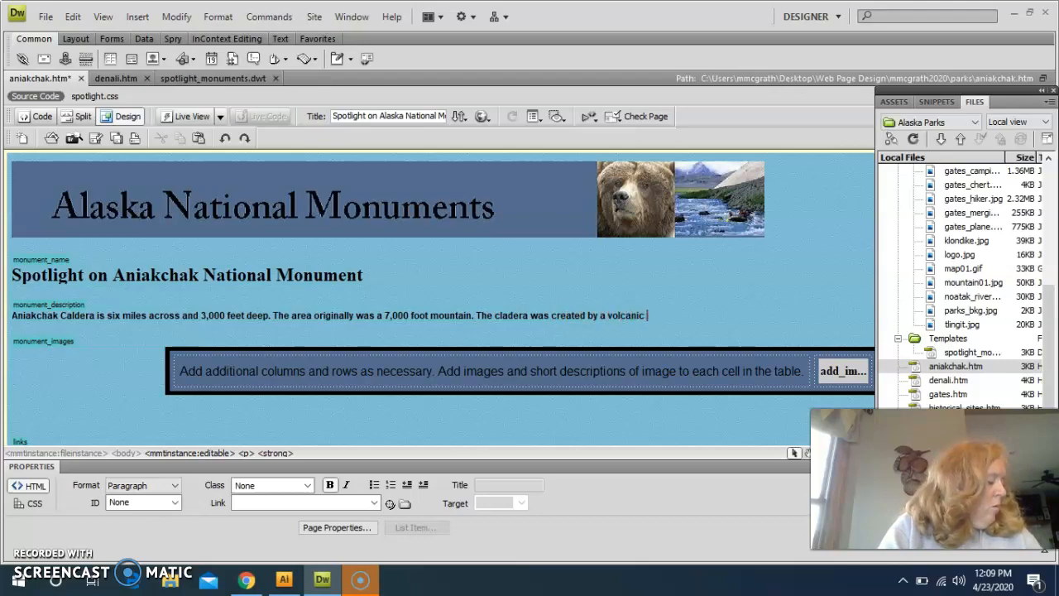
text(eruption appro)
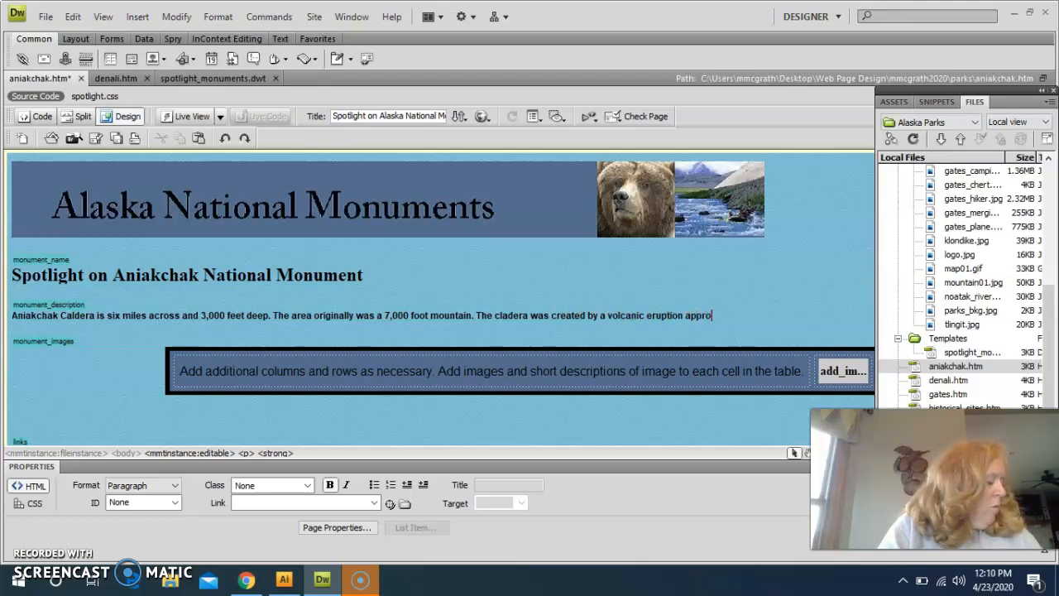
text(ximately 3,50)
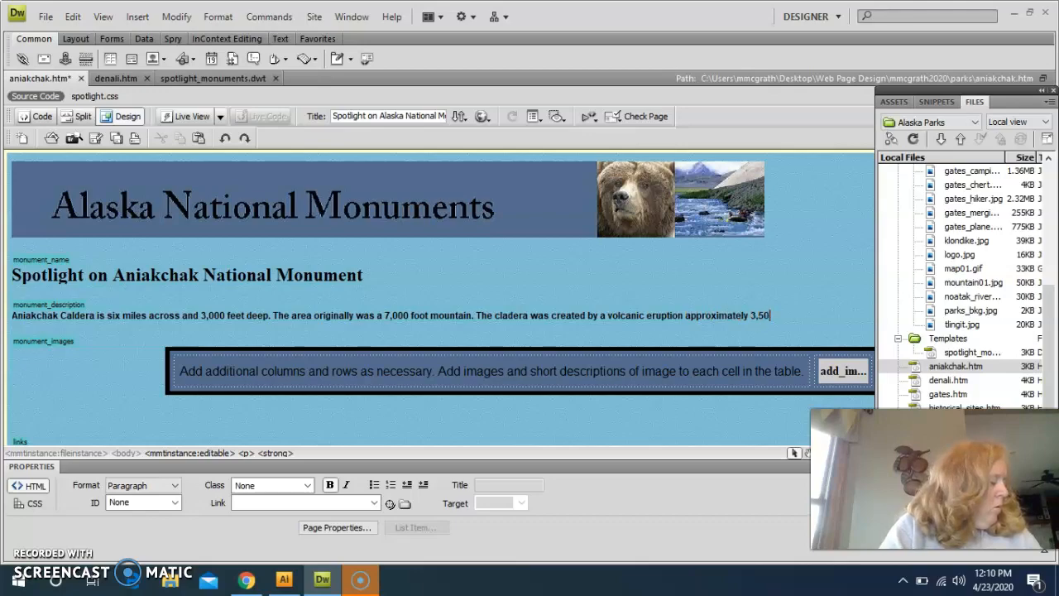
text(0 years a)
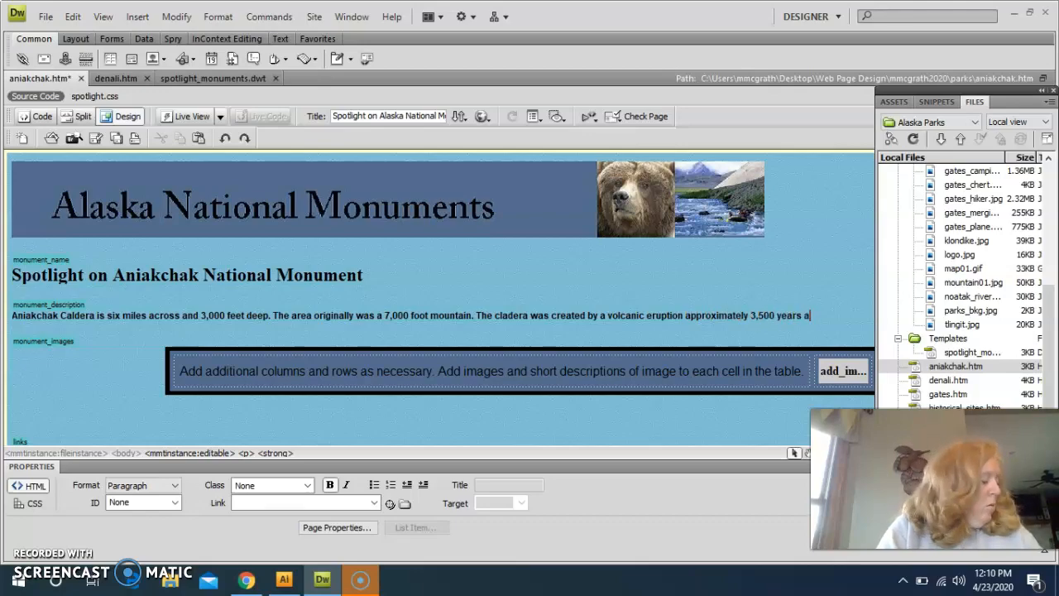
text(go, which caus)
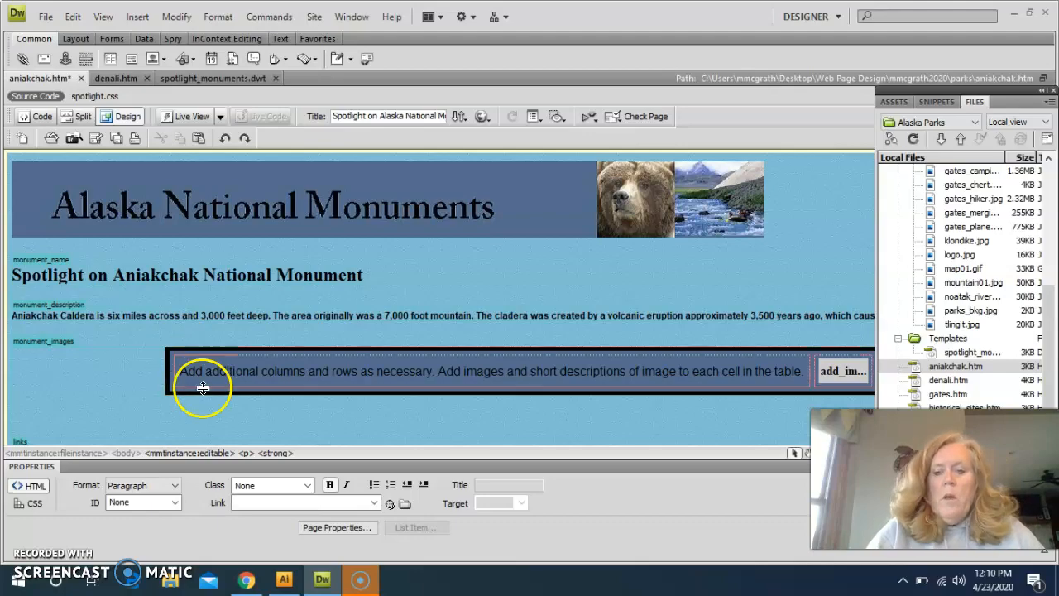
Step: Collapse the side panels to reveal the end of the description, correct its last word to "collapse.", and expand the panels again
click(1042, 93)
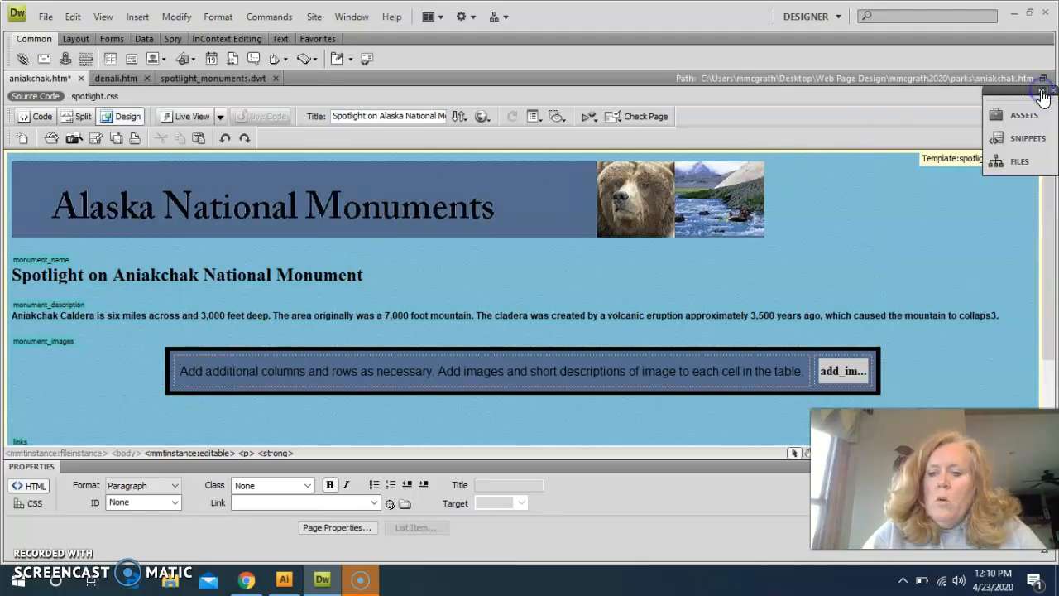
key(BackSpace)
key(BackSpace)
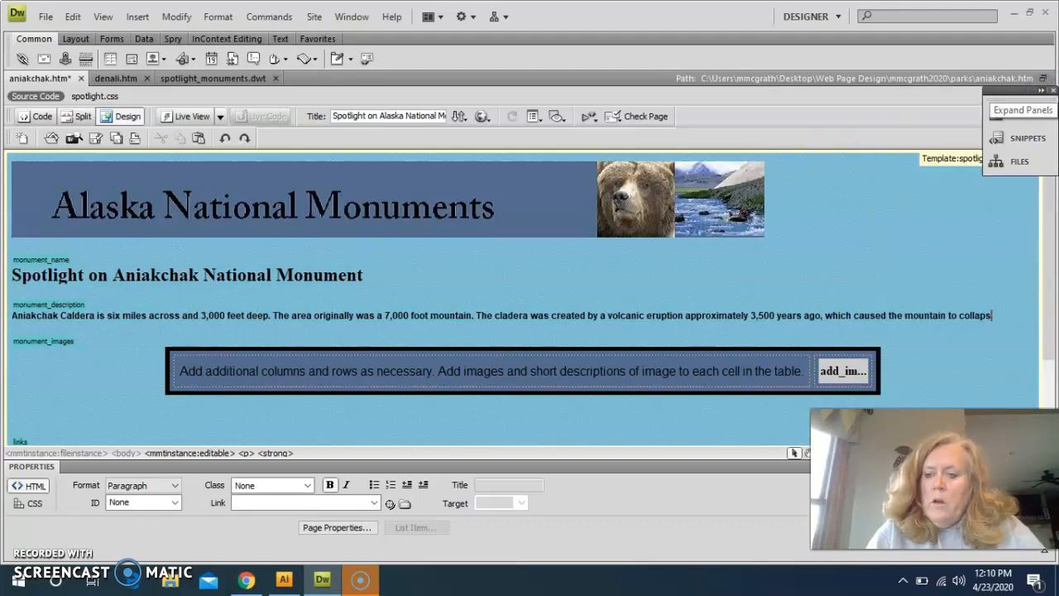
text(e)
key(BackSpace)
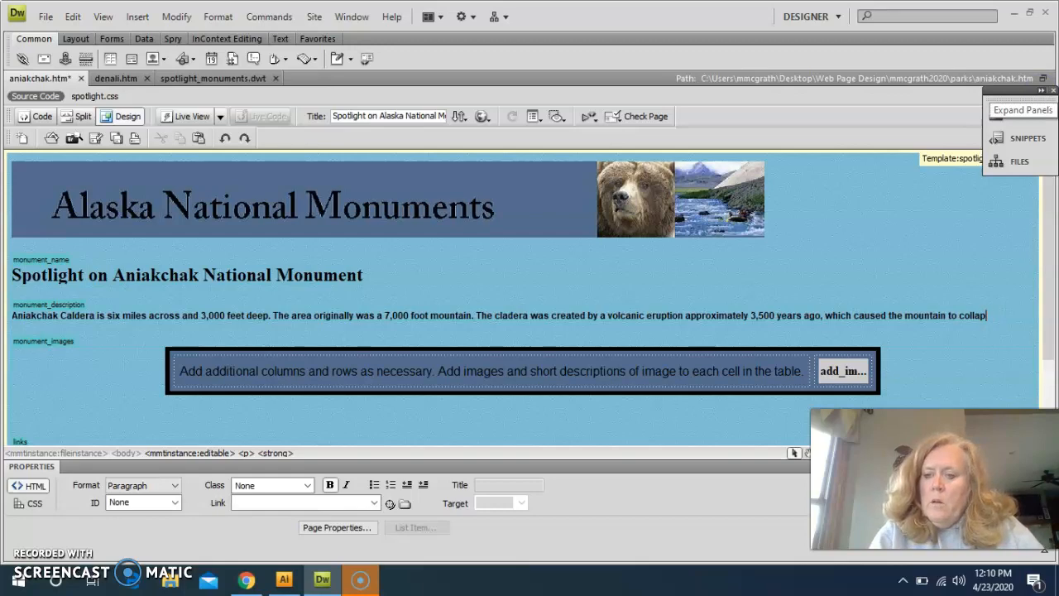
text(se.)
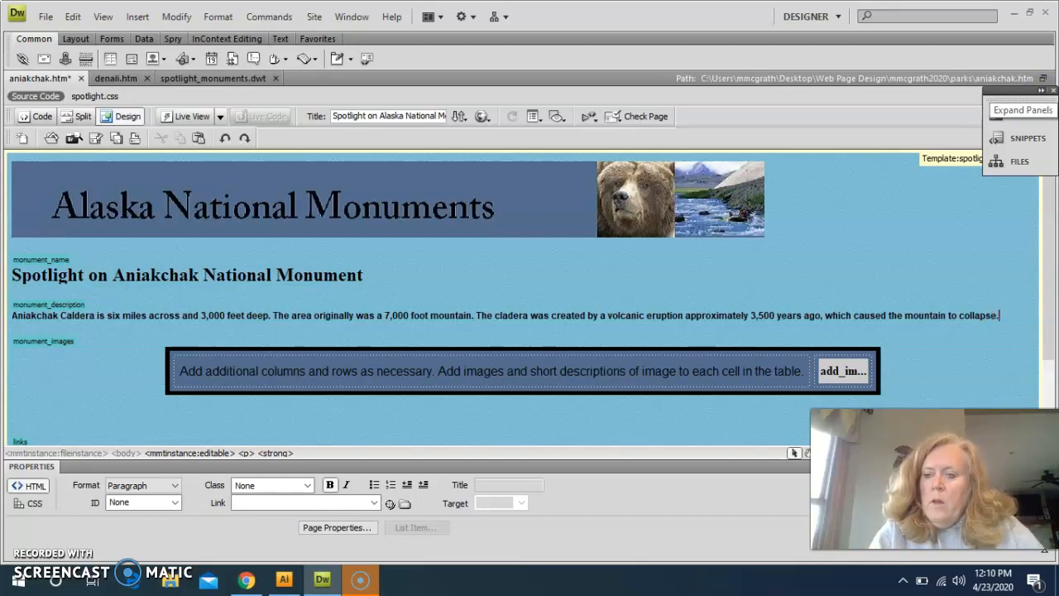
click(1042, 96)
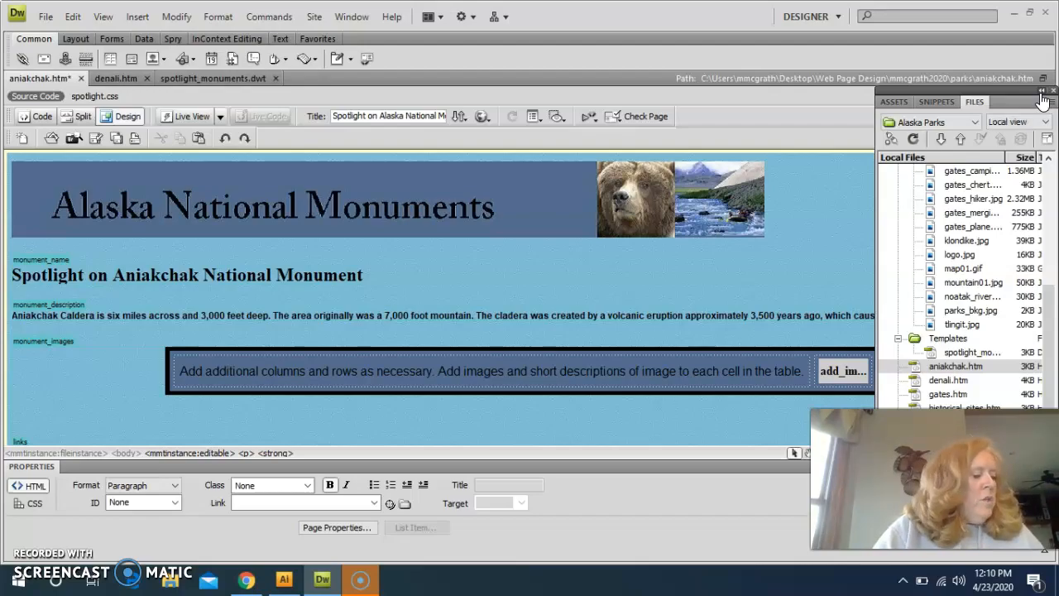
Step: Insert 2 rows below the existing row of the monument_images table
click(464, 370)
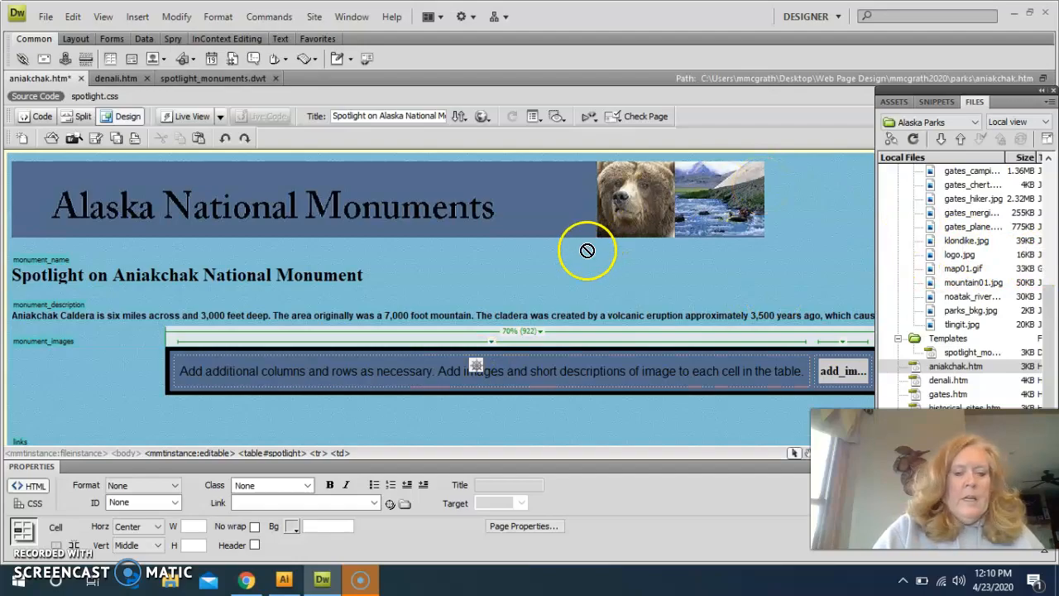
click(388, 369)
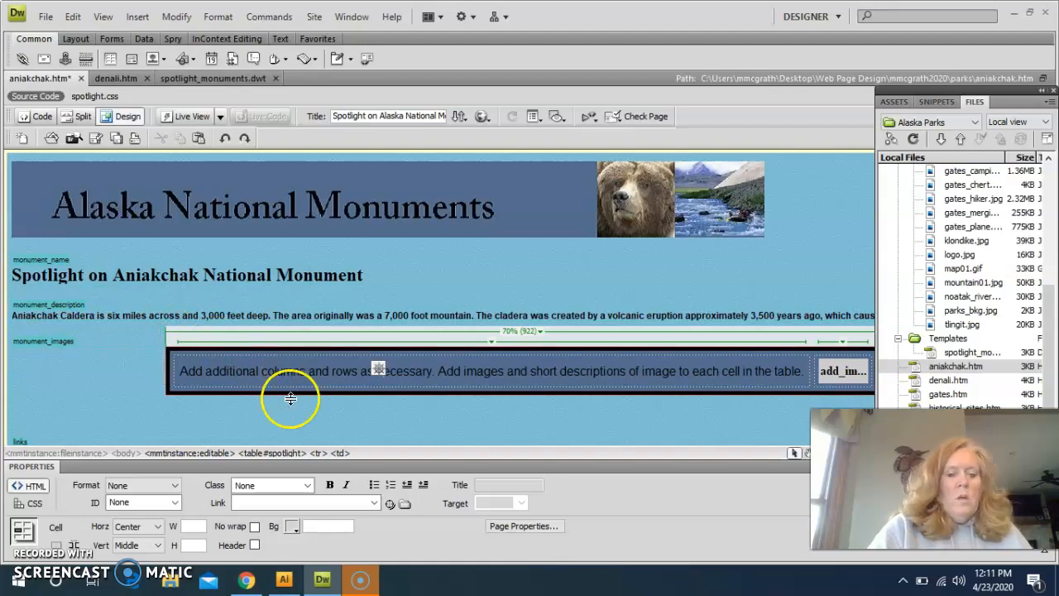
click(441, 374)
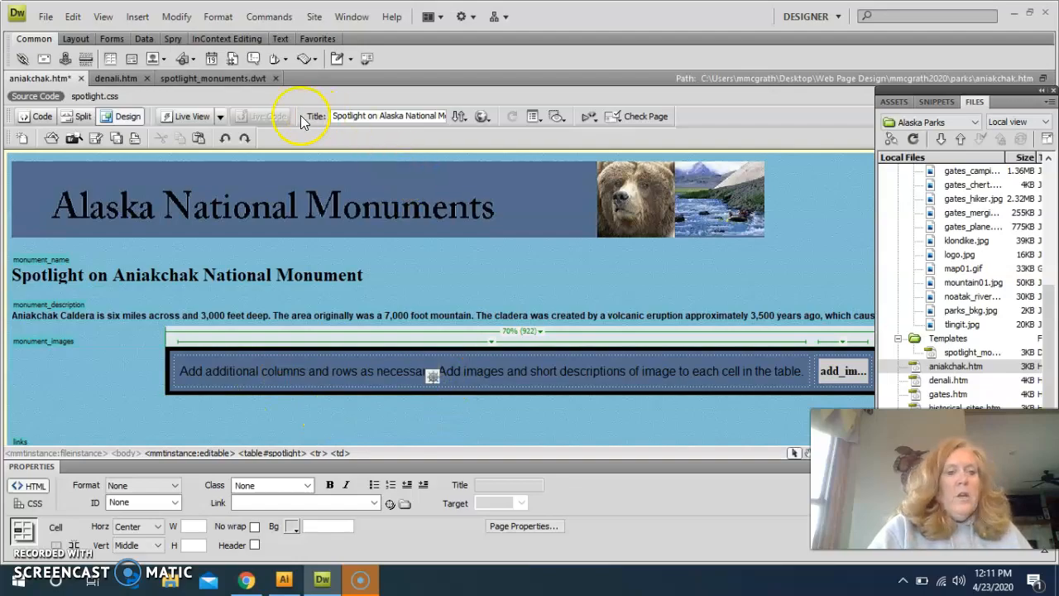
click(177, 18)
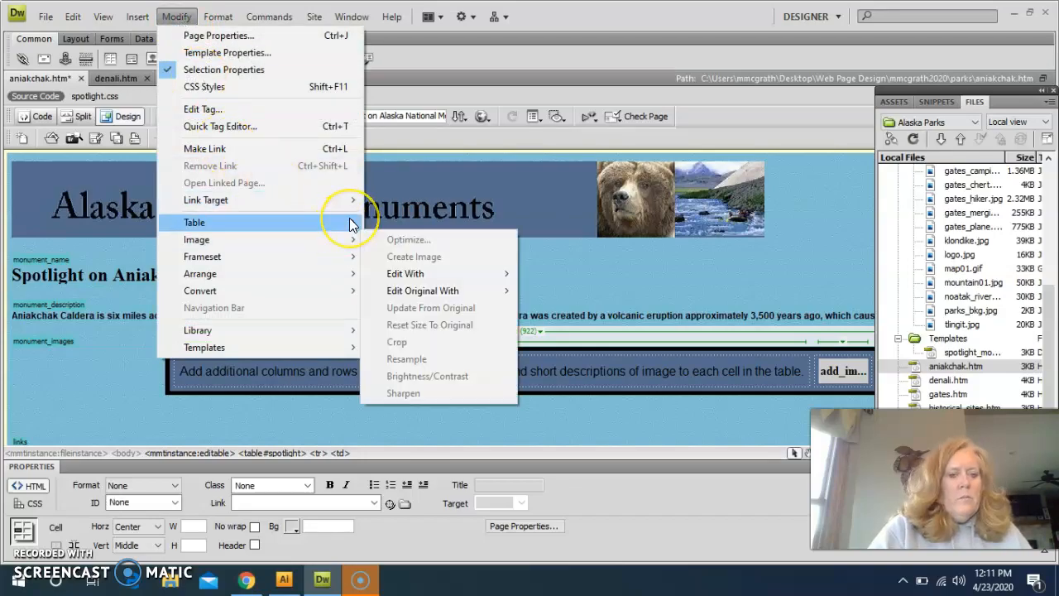
click(349, 220)
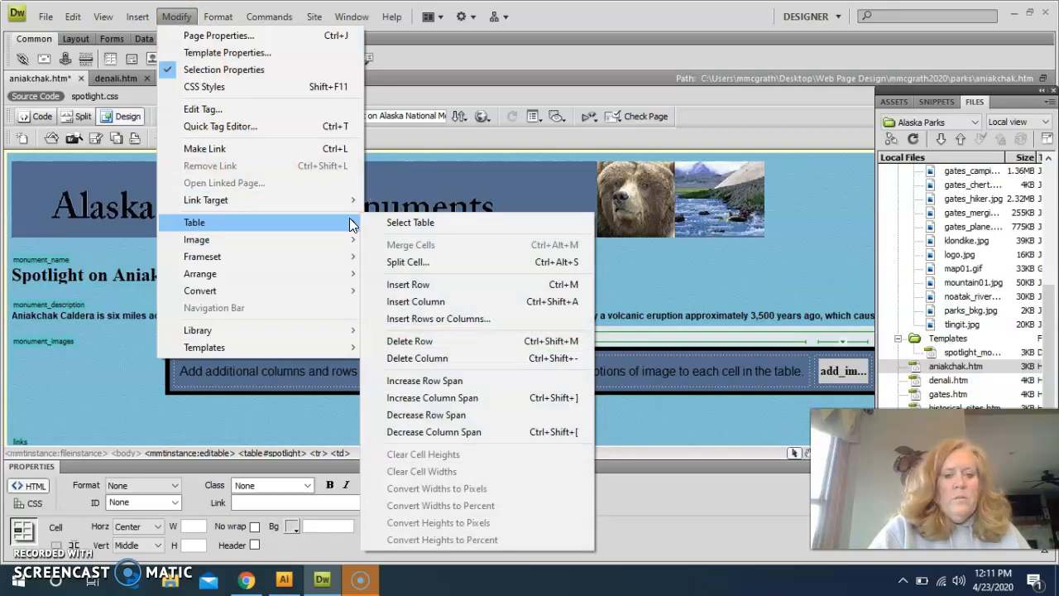
click(422, 286)
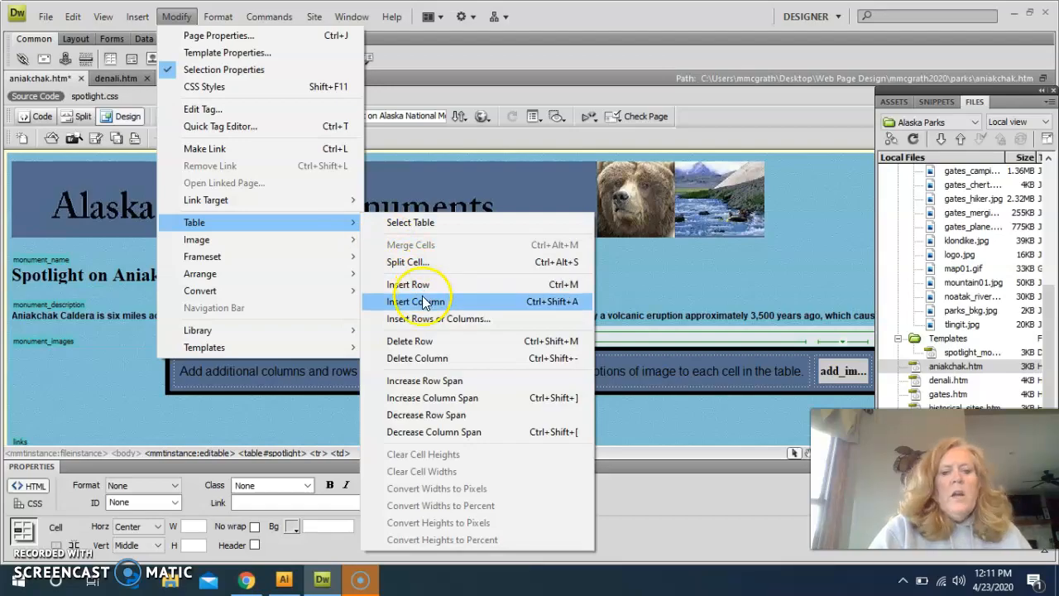
click(427, 322)
click(427, 321)
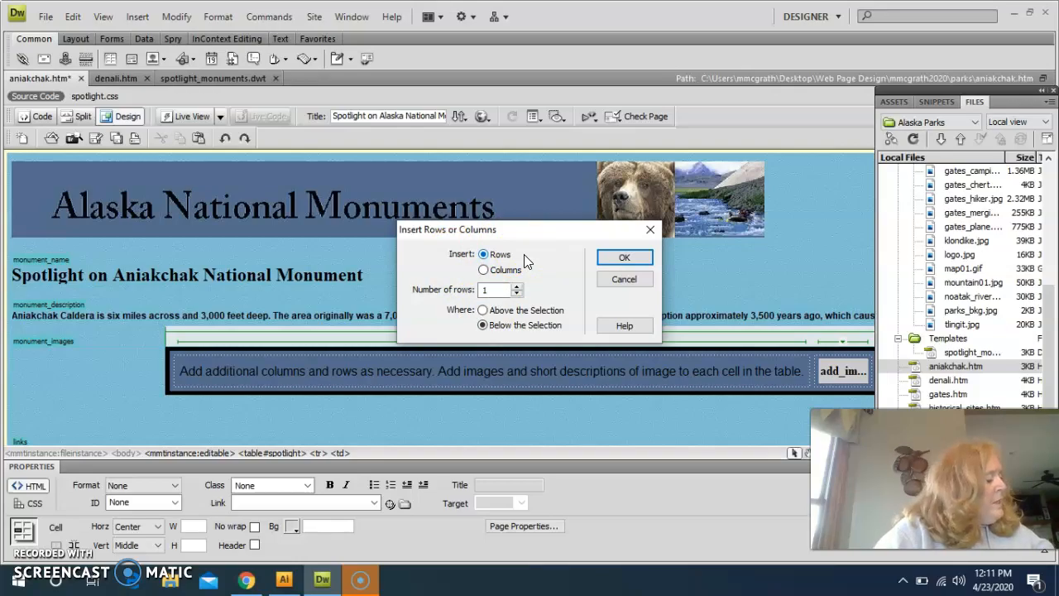
double_click(491, 289)
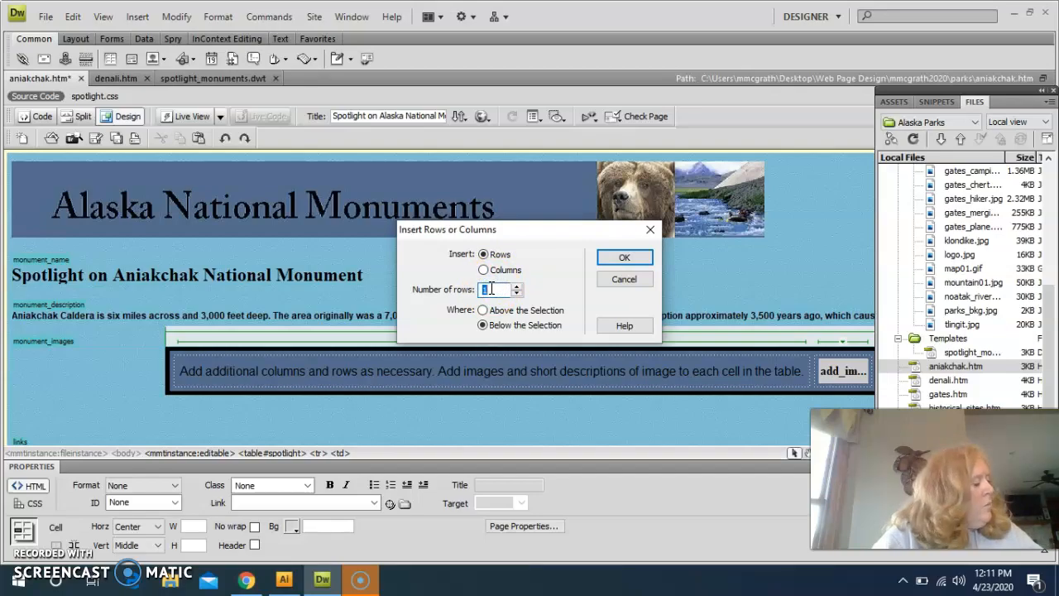
text(2)
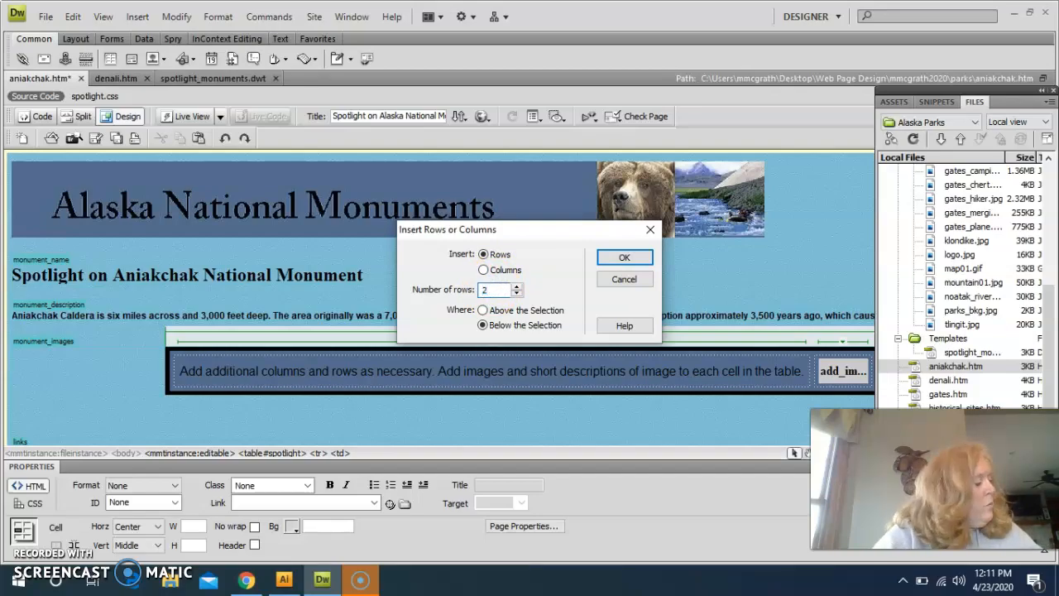
click(615, 259)
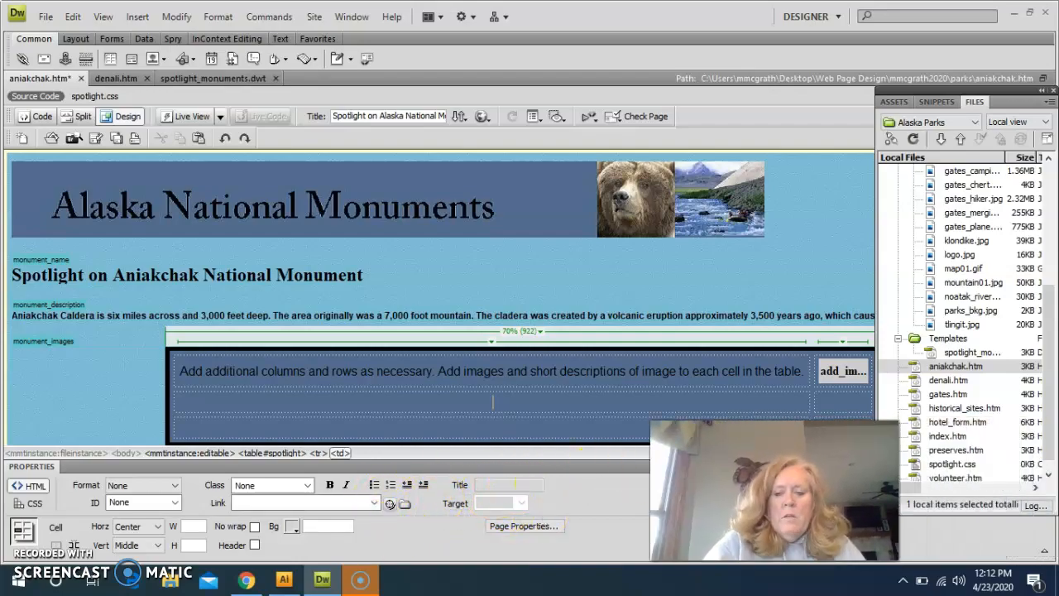
Step: Collapse the side panels and shrink the Properties inspector, and expand both again
click(1043, 91)
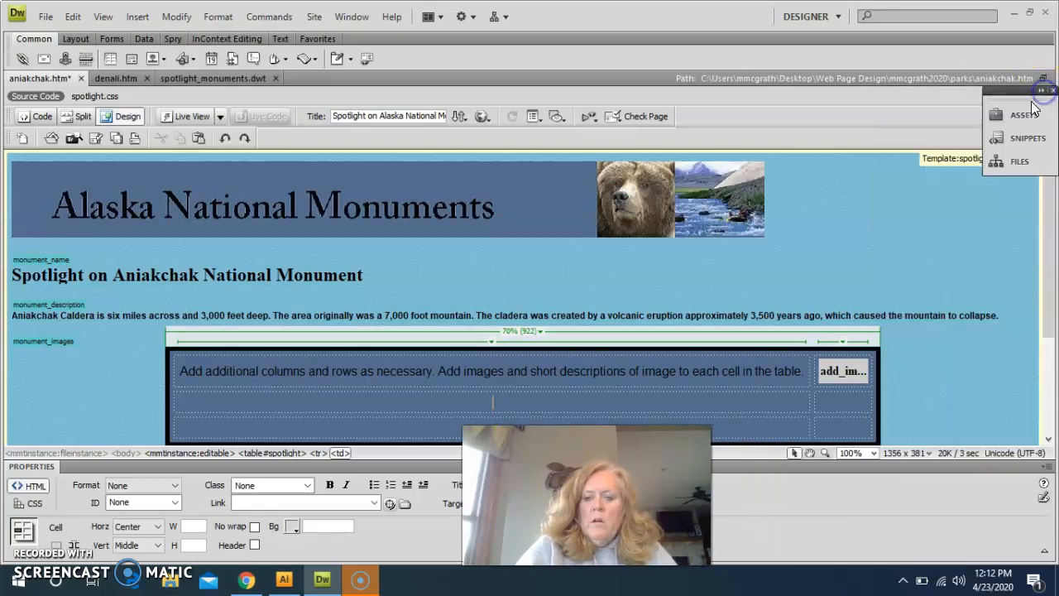
click(1047, 467)
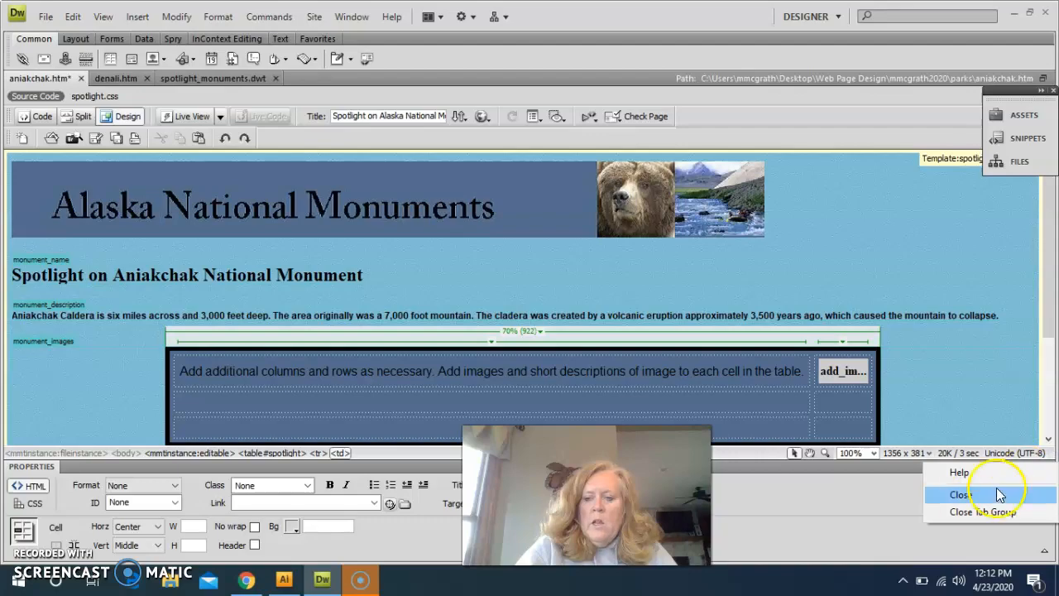
click(960, 494)
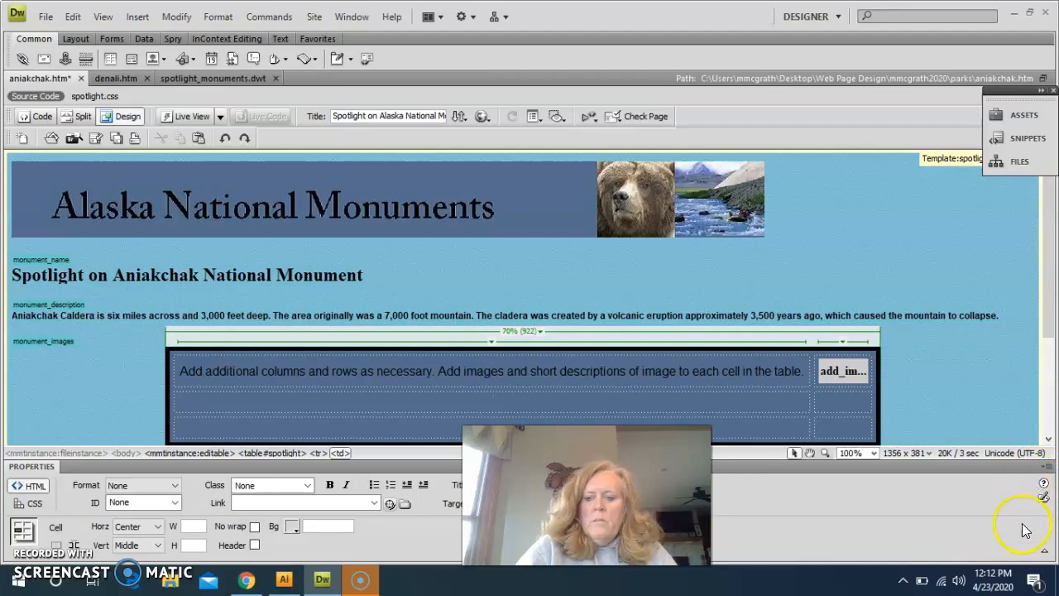
click(1047, 554)
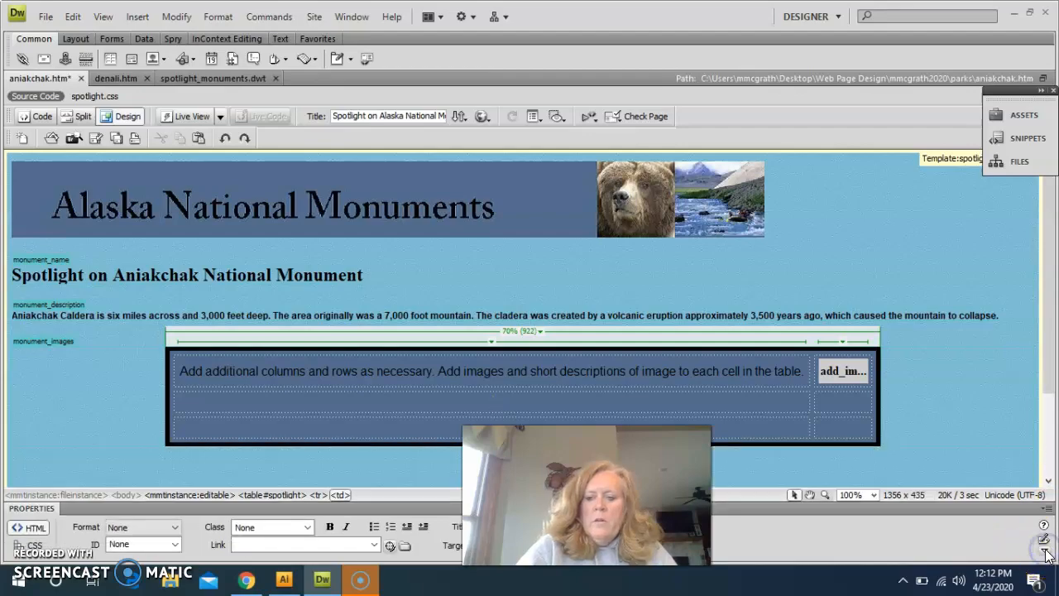
click(1047, 555)
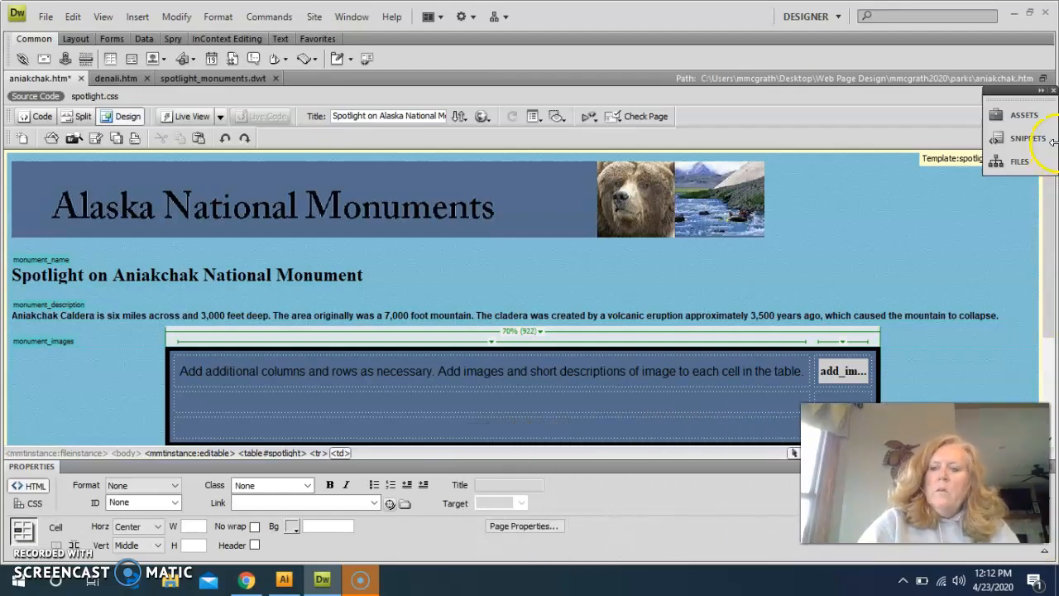
click(1042, 93)
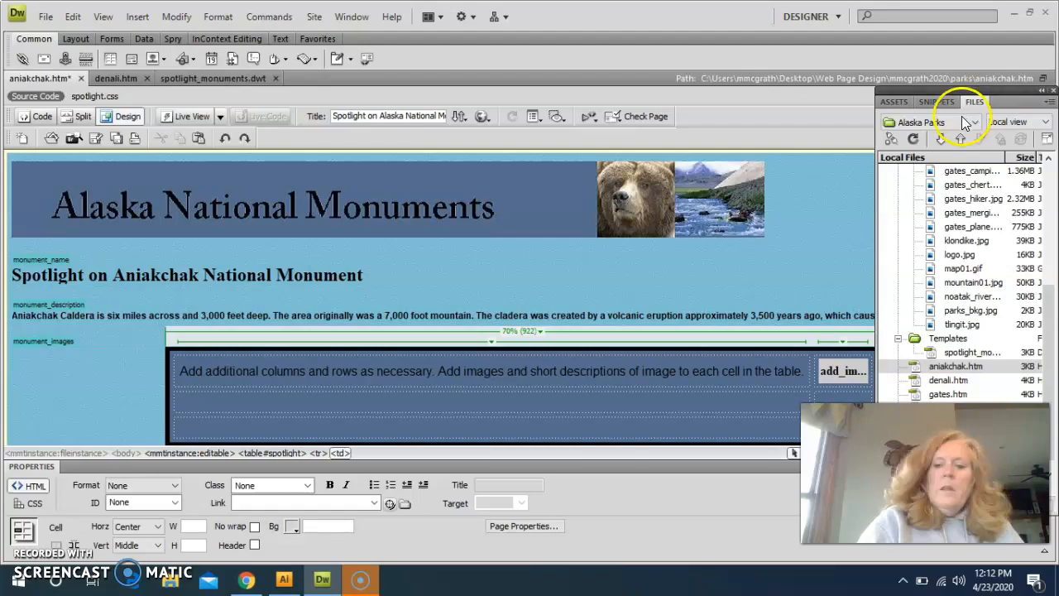
Step: List the site's images in the Assets panel and delete the placeholder instruction text from the table's first cell
click(884, 104)
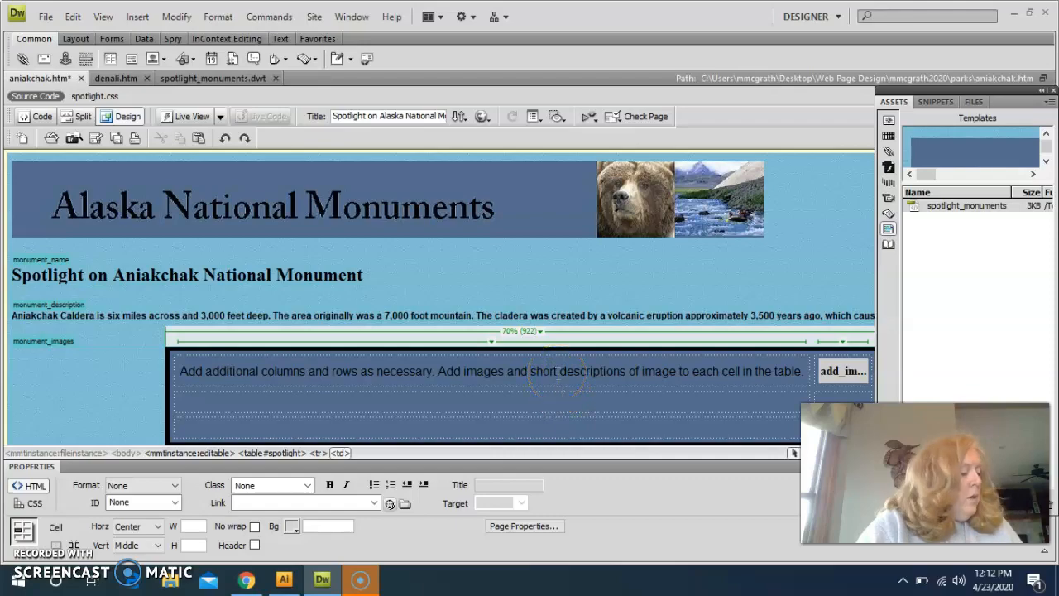
click(472, 389)
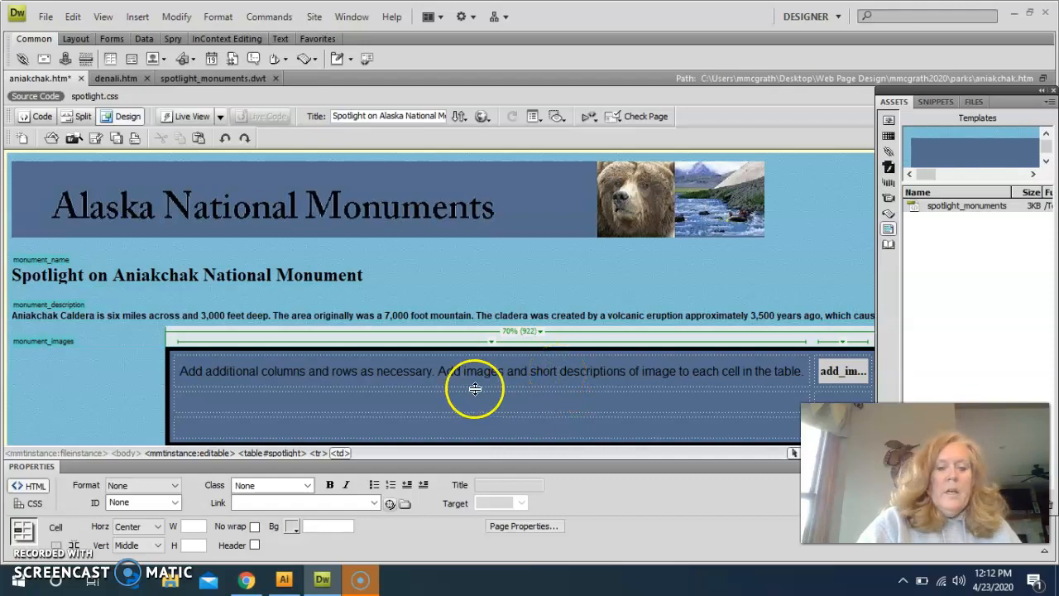
triple_click(463, 376)
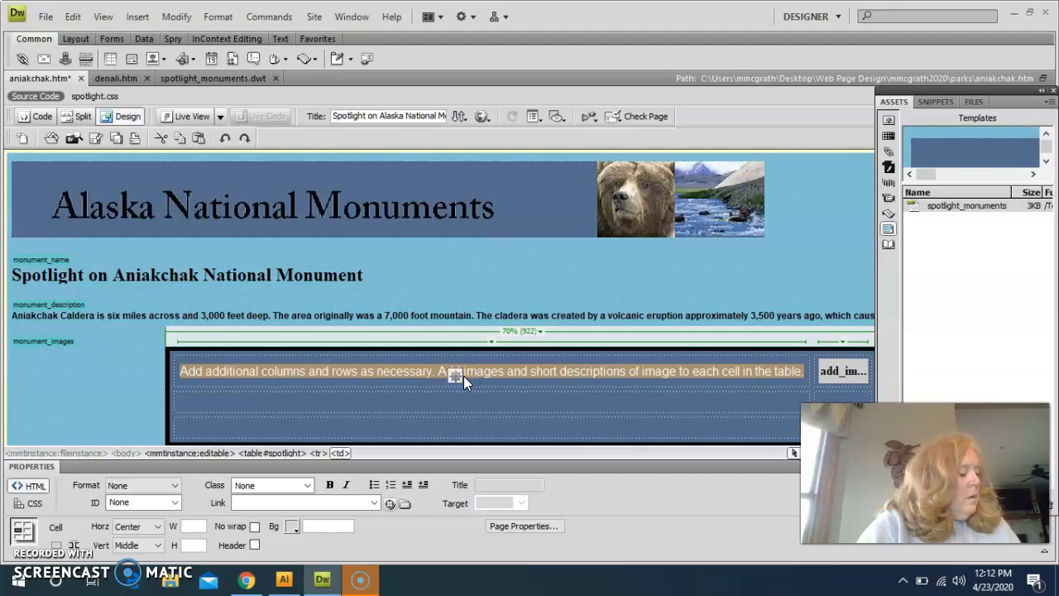
click(889, 120)
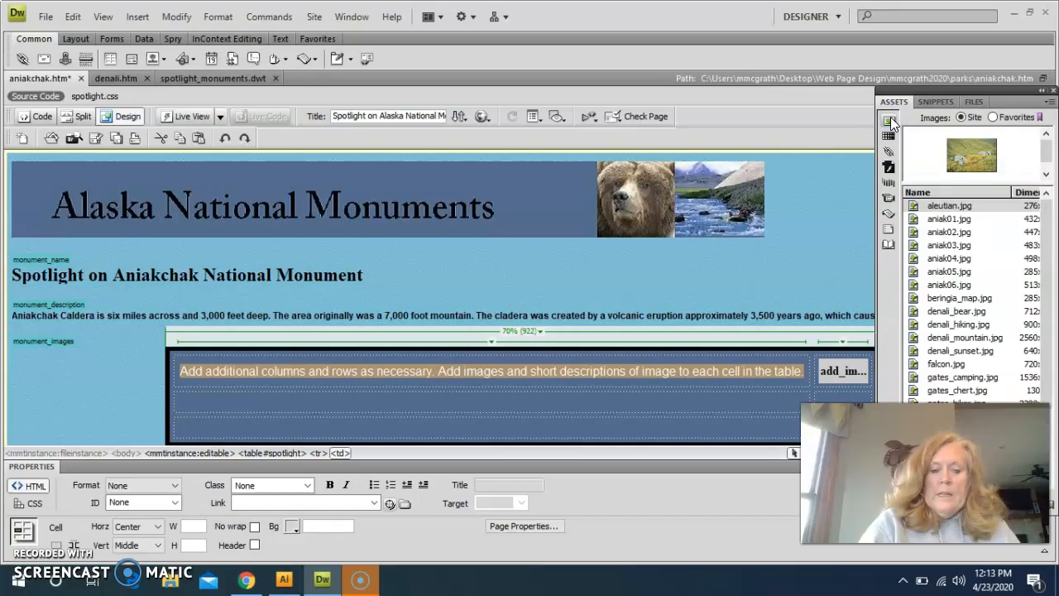
triple_click(673, 374)
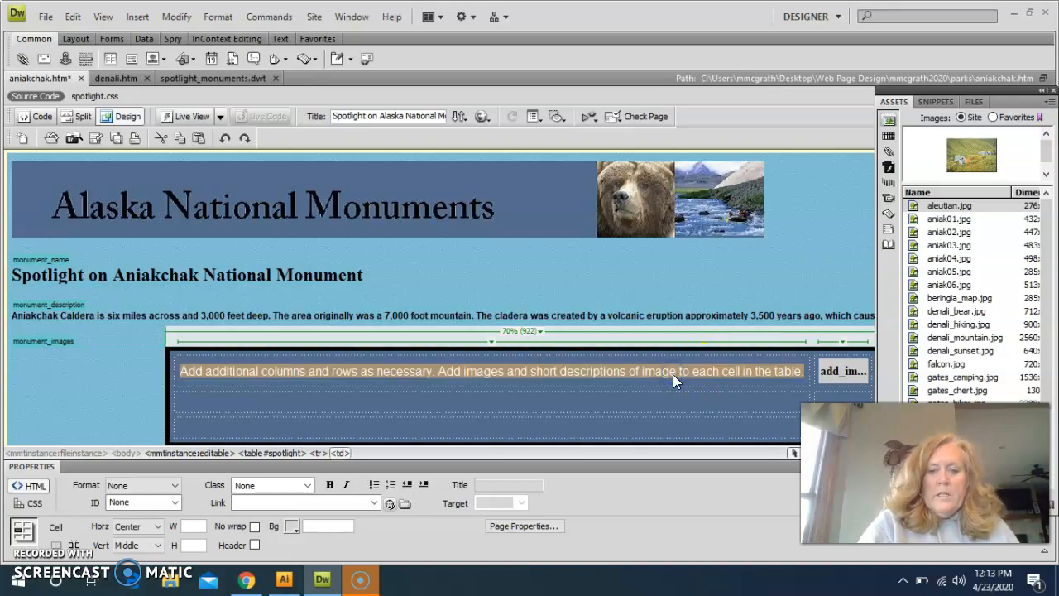
key(Delete)
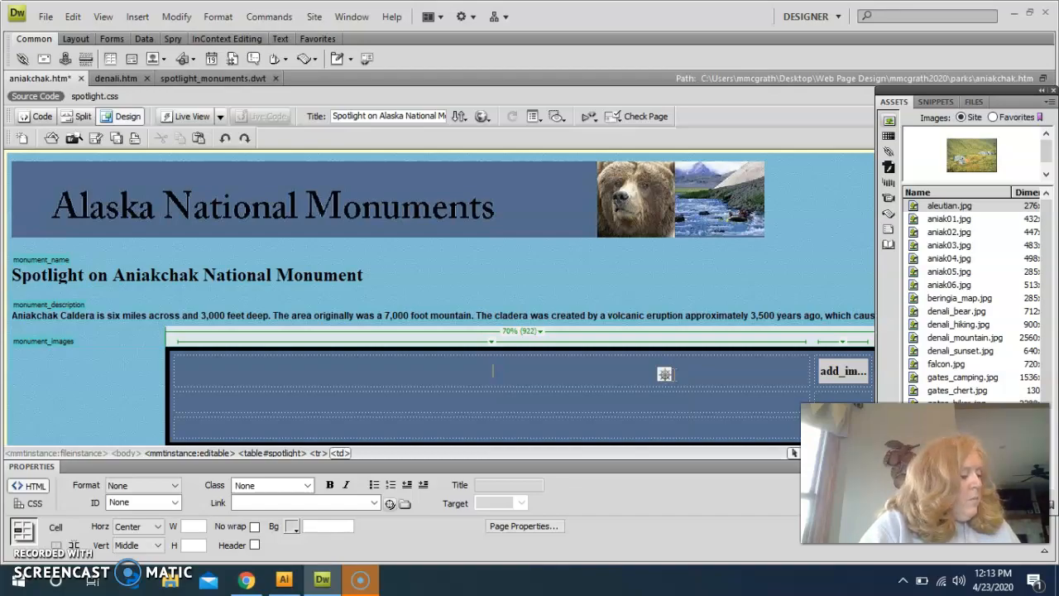
Step: Switch the page to Expanded Tables mode and dismiss the introductory message
click(75, 39)
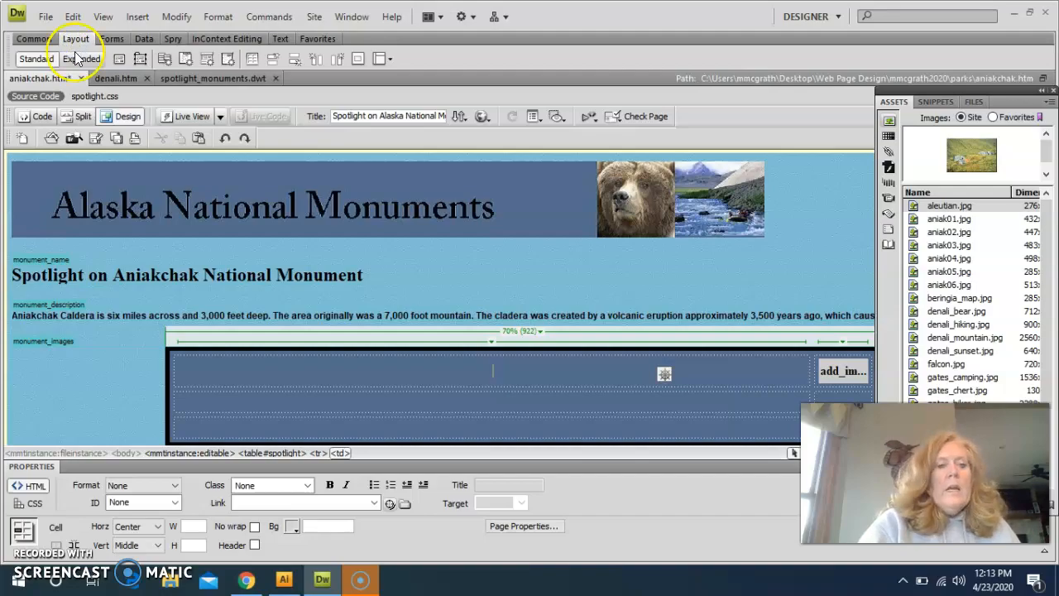
click(78, 59)
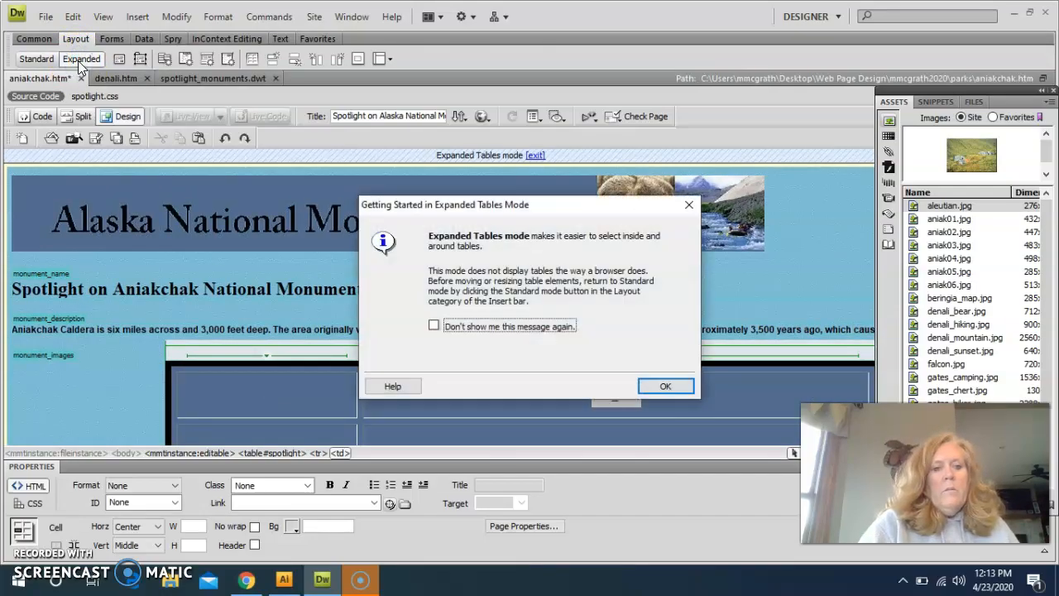
click(356, 155)
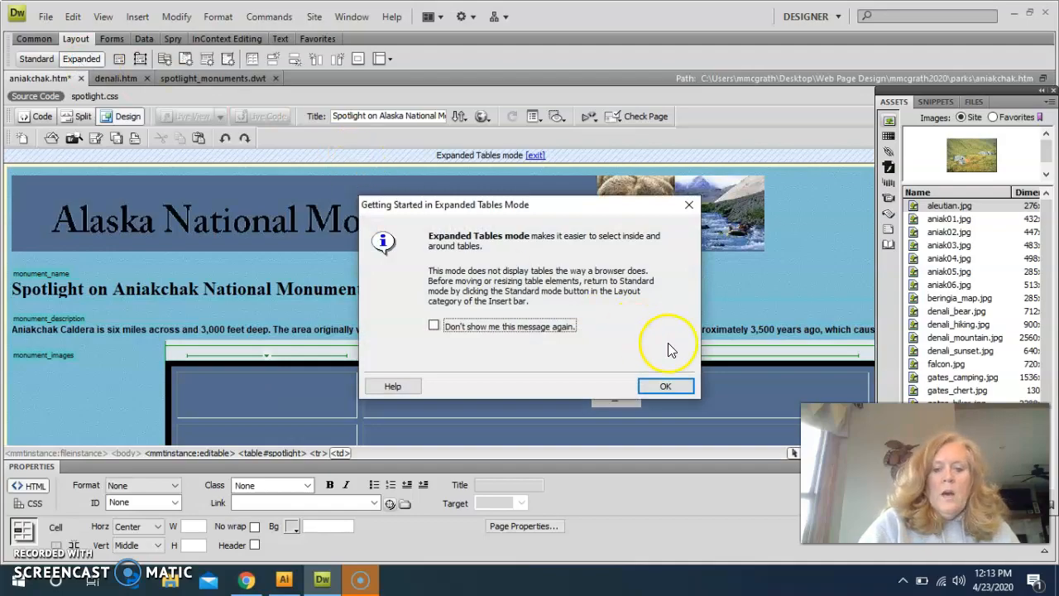
click(666, 388)
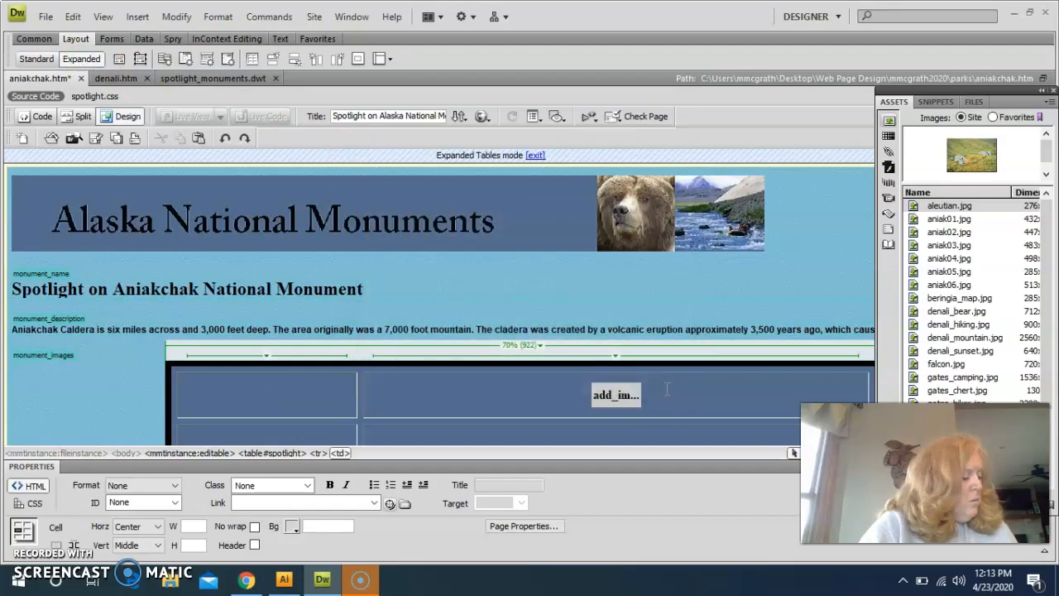
Step: Place the image aniak01.jpg in the table's first cell and add the caption "Smoky morning" beneath it
click(1033, 167)
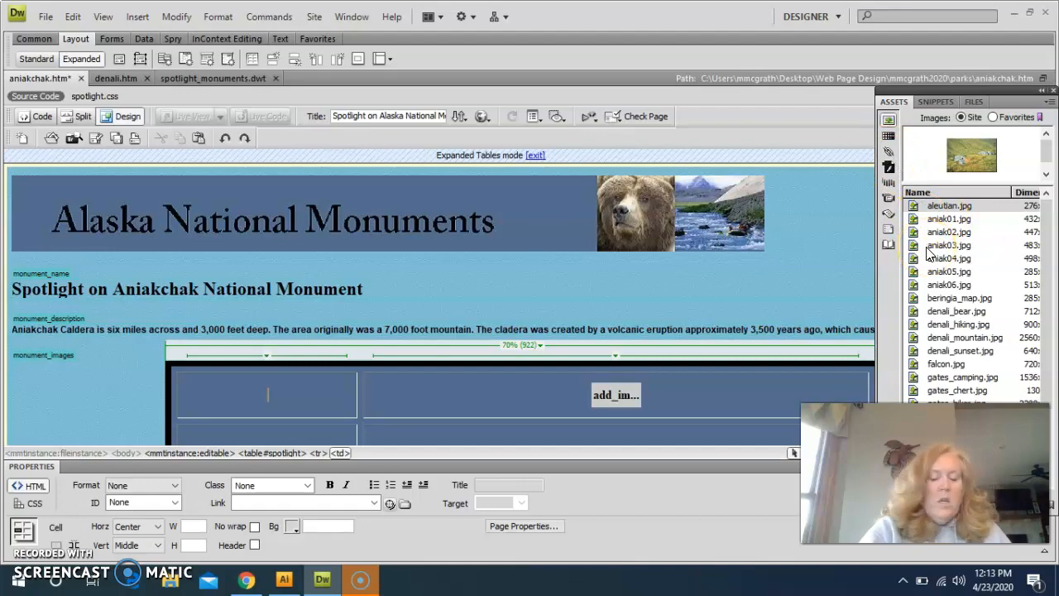
click(965, 260)
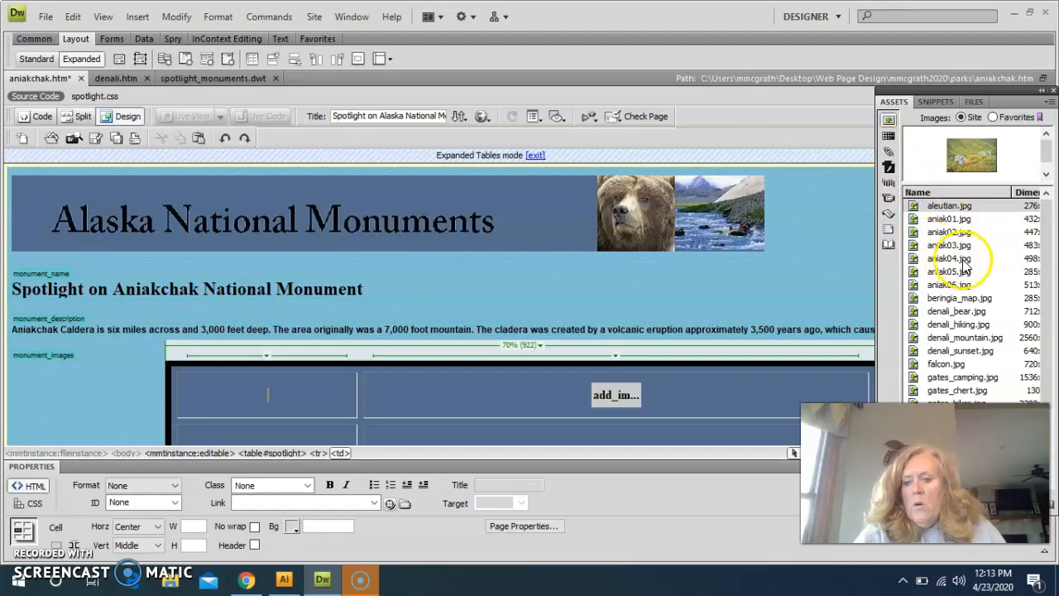
click(950, 220)
drag(950, 228, 302, 401)
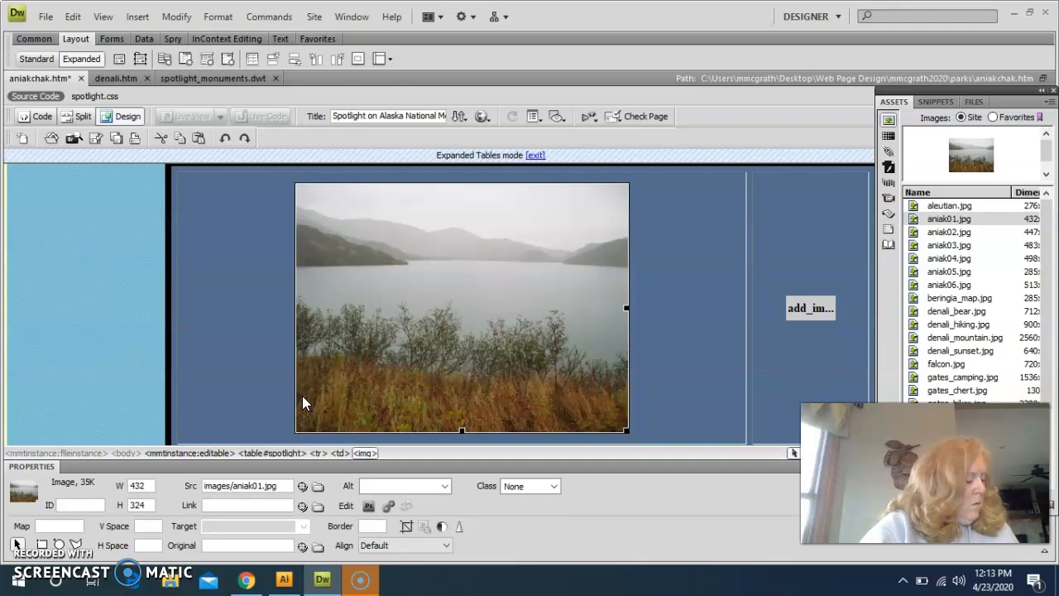
click(640, 295)
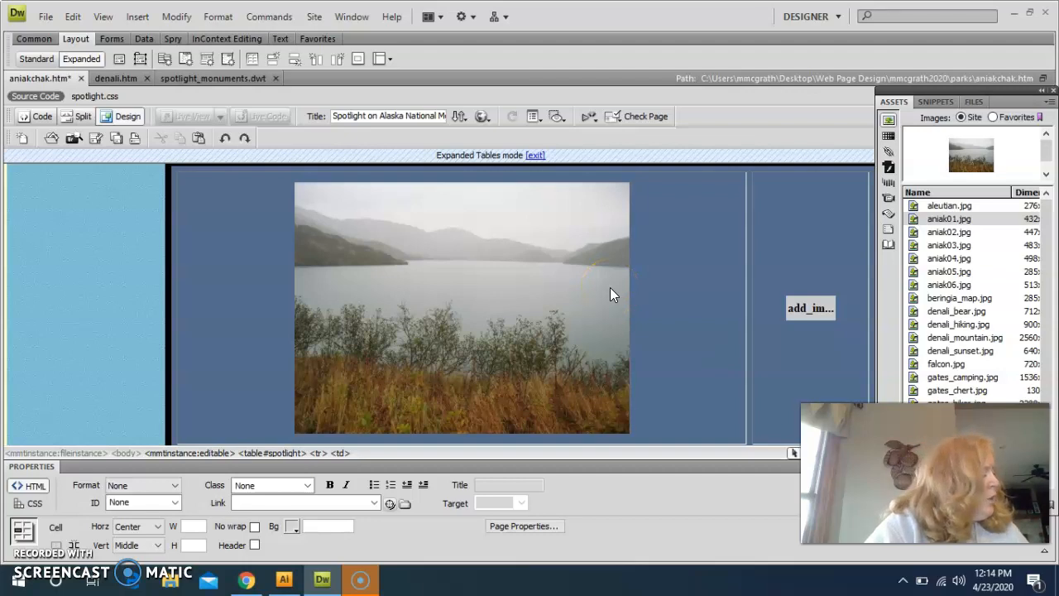
key(Return)
text(Smoky morning)
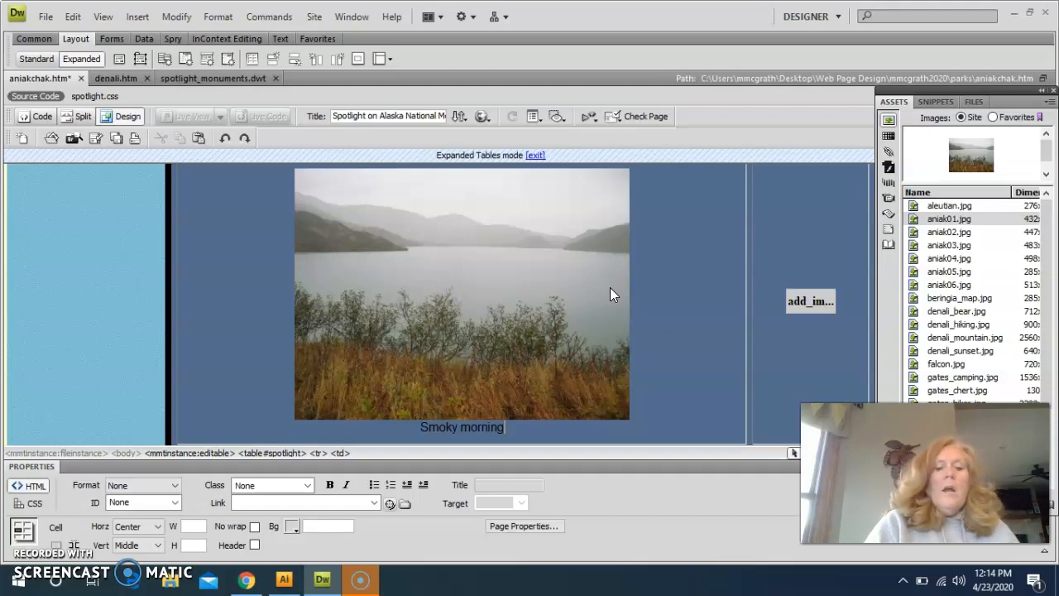
Step: Replace the add_image placeholder in the top row's second cell with the image aniak02.jpg
key(Tab)
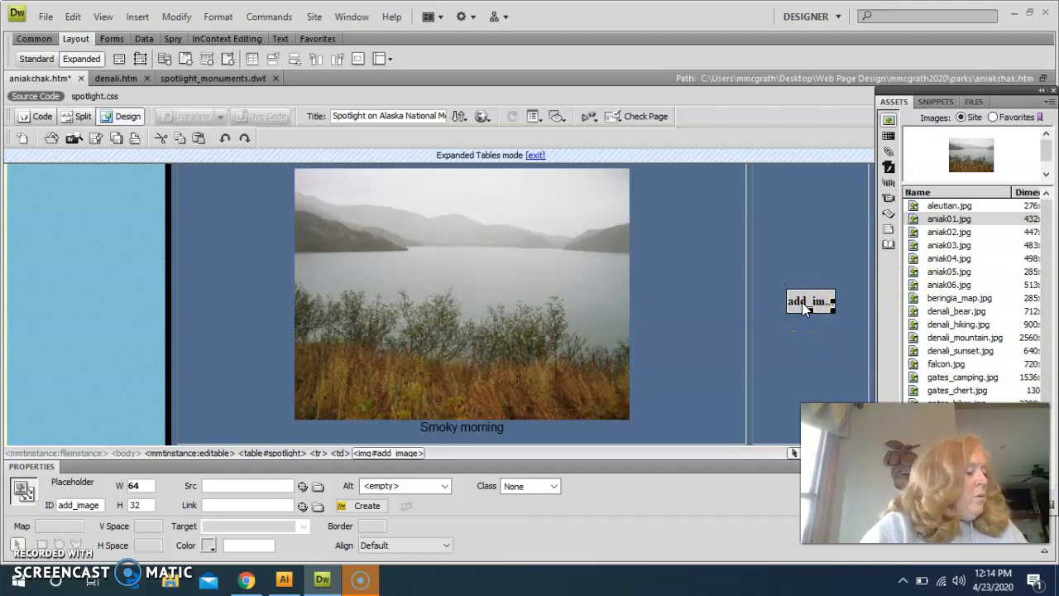
key(Delete)
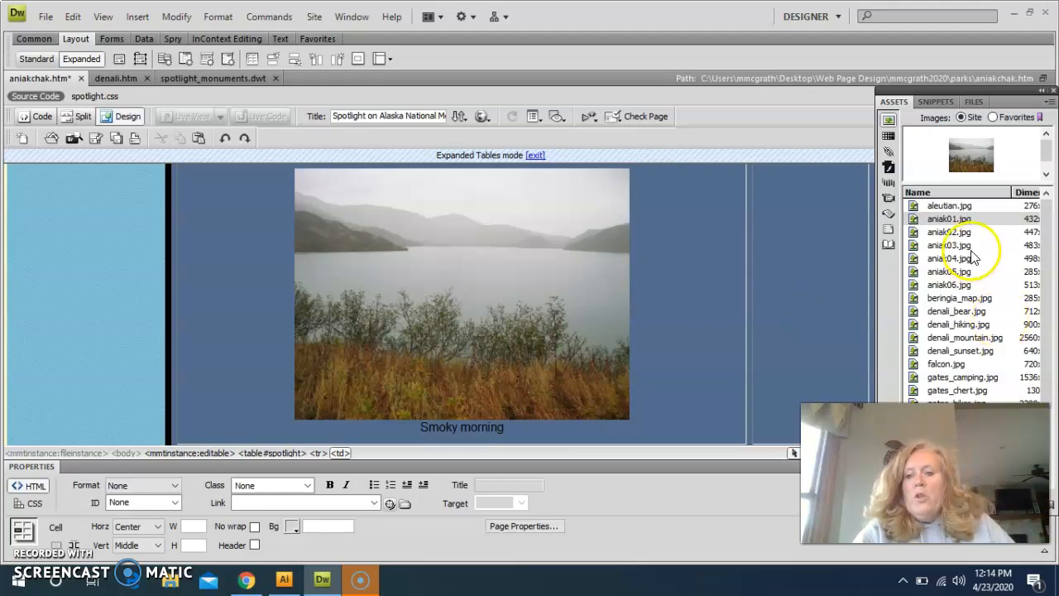
click(955, 233)
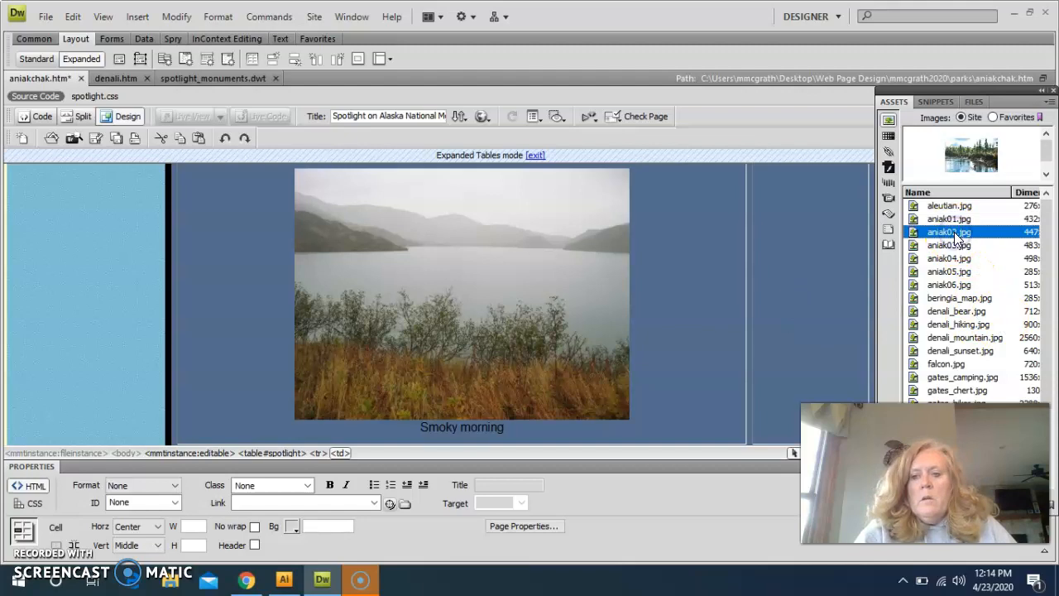
drag(954, 232, 830, 277)
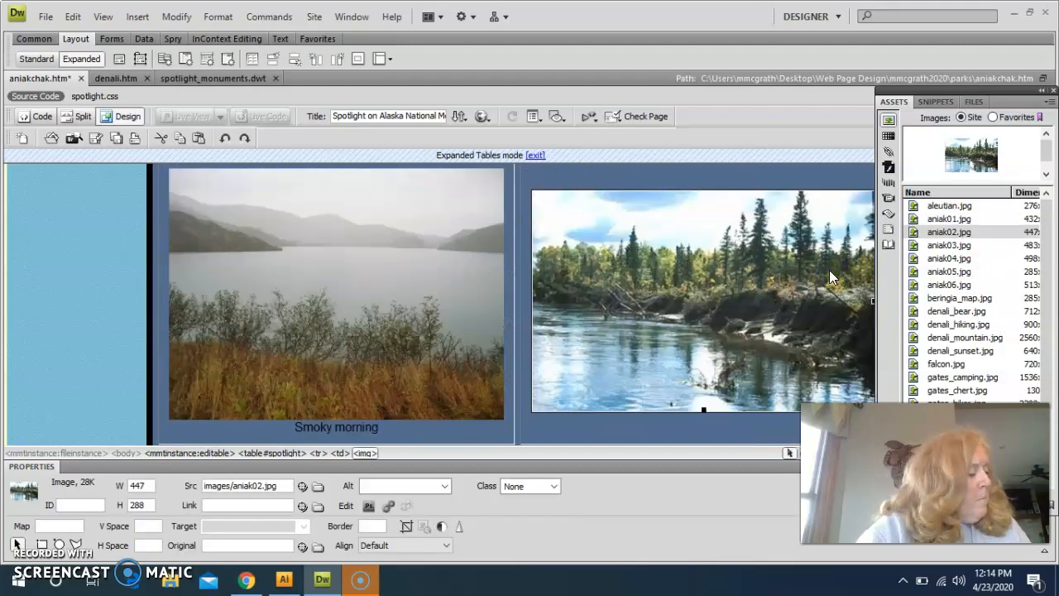
Step: Add the caption "Riverside" beneath the aniak02.jpg image in the top row's second cell
click(781, 379)
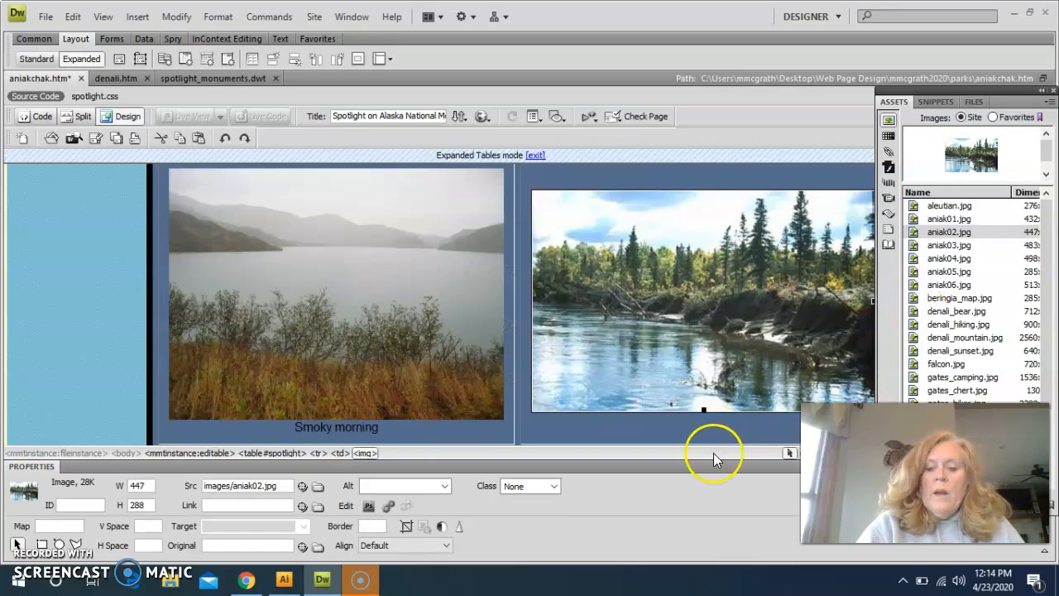
click(1043, 91)
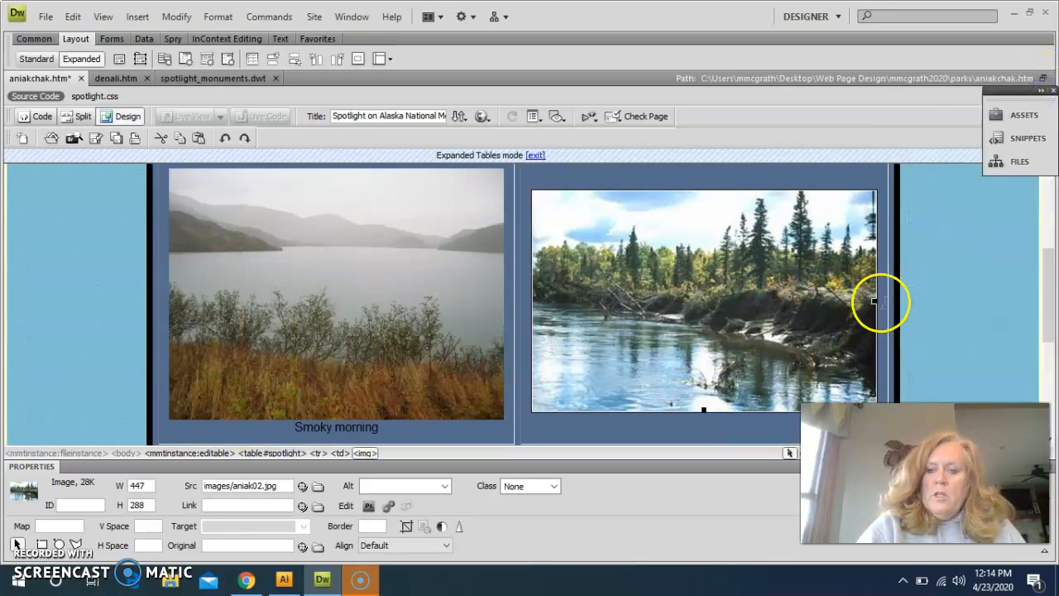
click(878, 302)
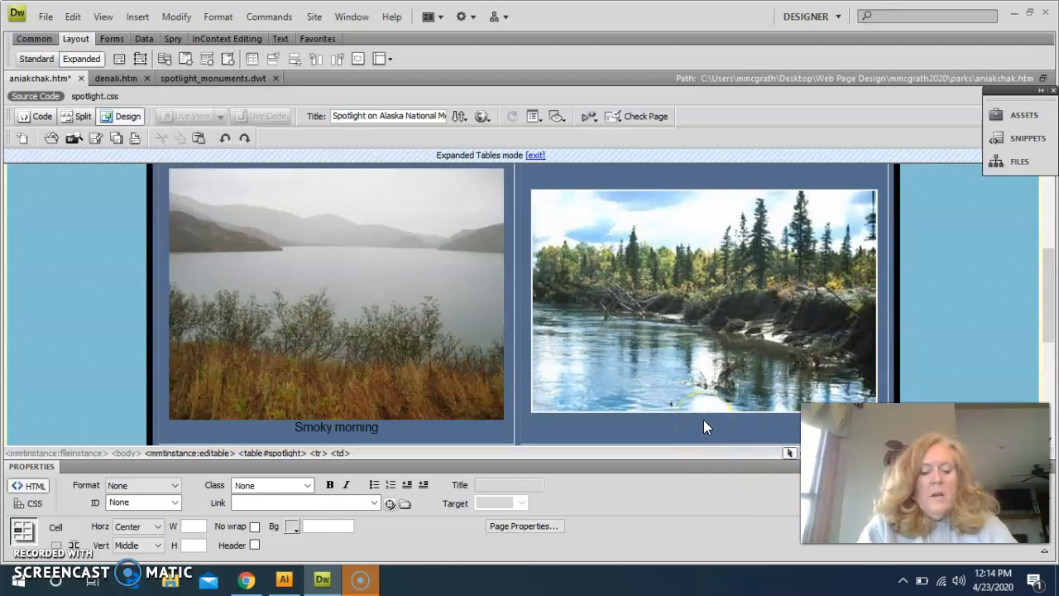
text(Riverside)
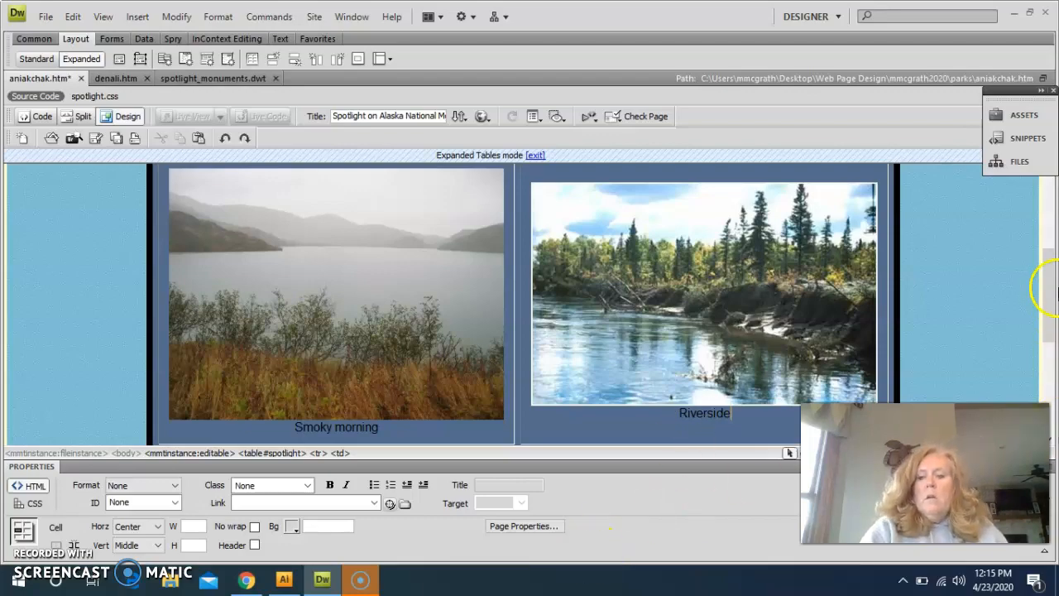
Step: Place the image aniak03.jpg in the second row's first cell and add the caption "Salmon fishing" beneath it
drag(1048, 270, 1045, 350)
click(402, 208)
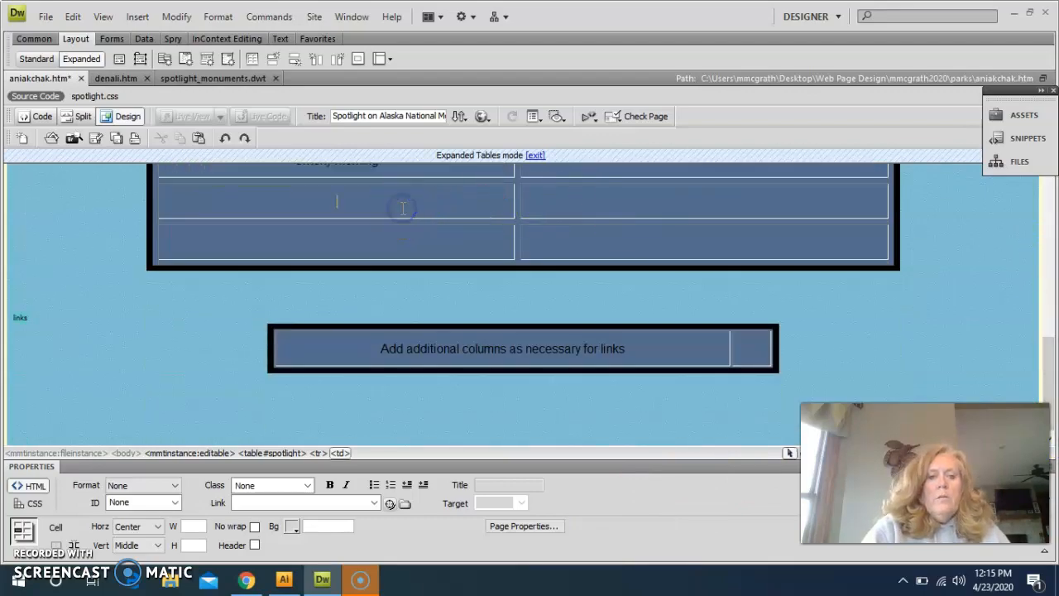
click(1042, 90)
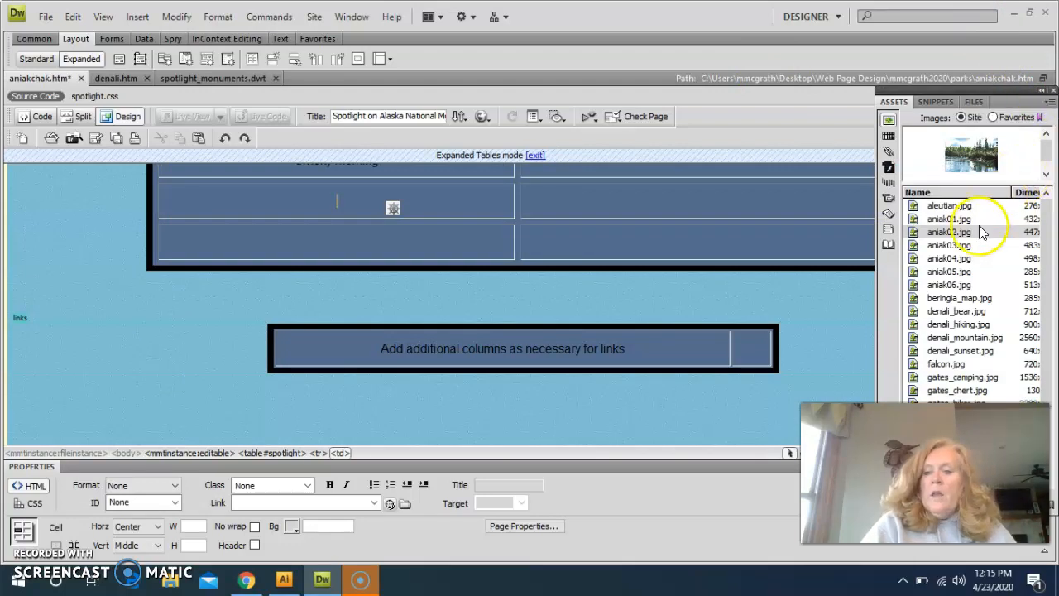
click(955, 245)
drag(956, 246, 419, 207)
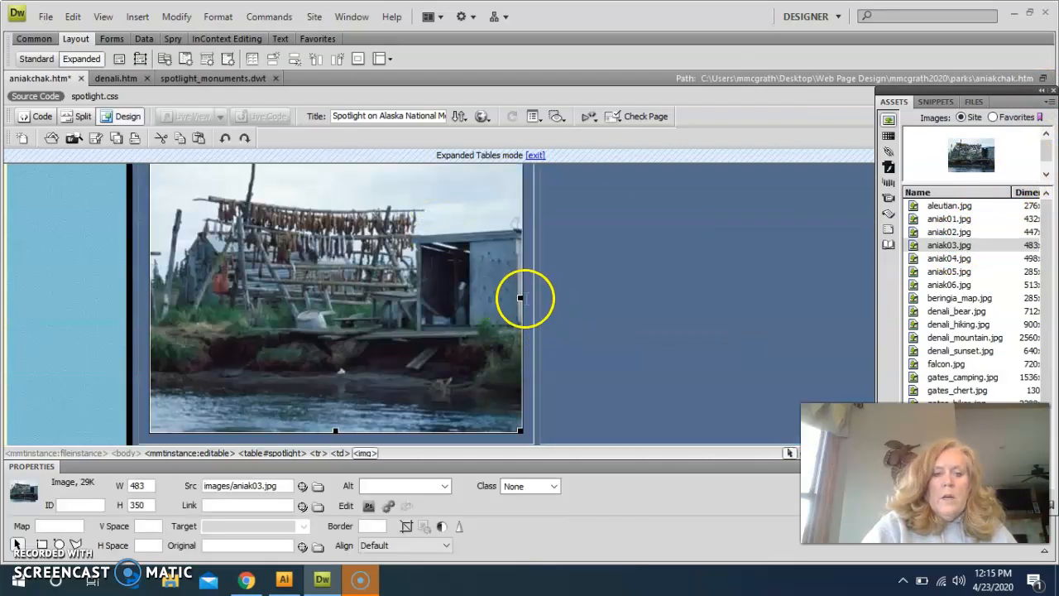
click(528, 295)
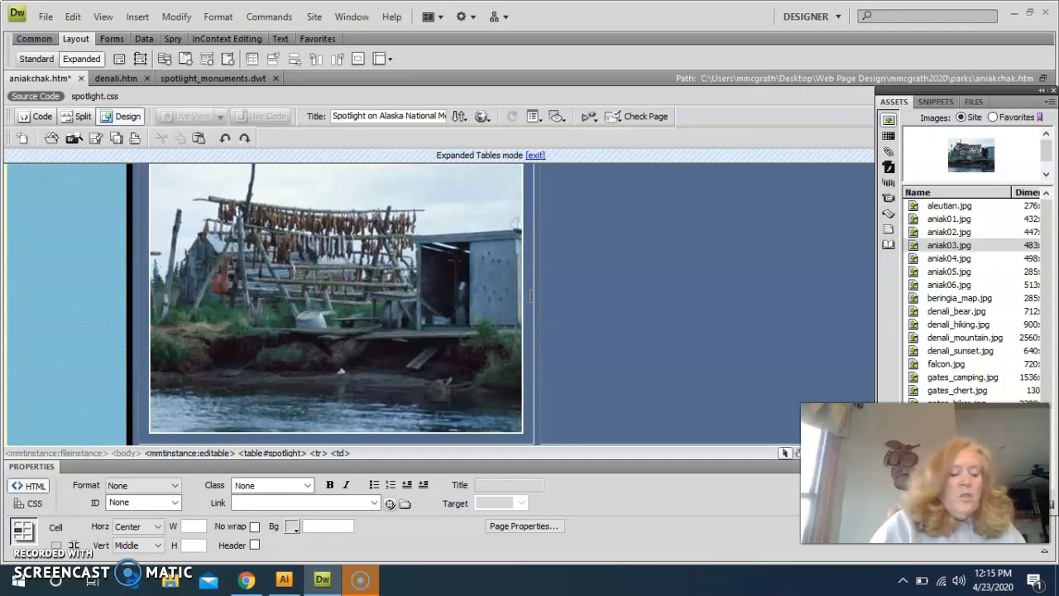
key(Return)
text(Salmon fishing)
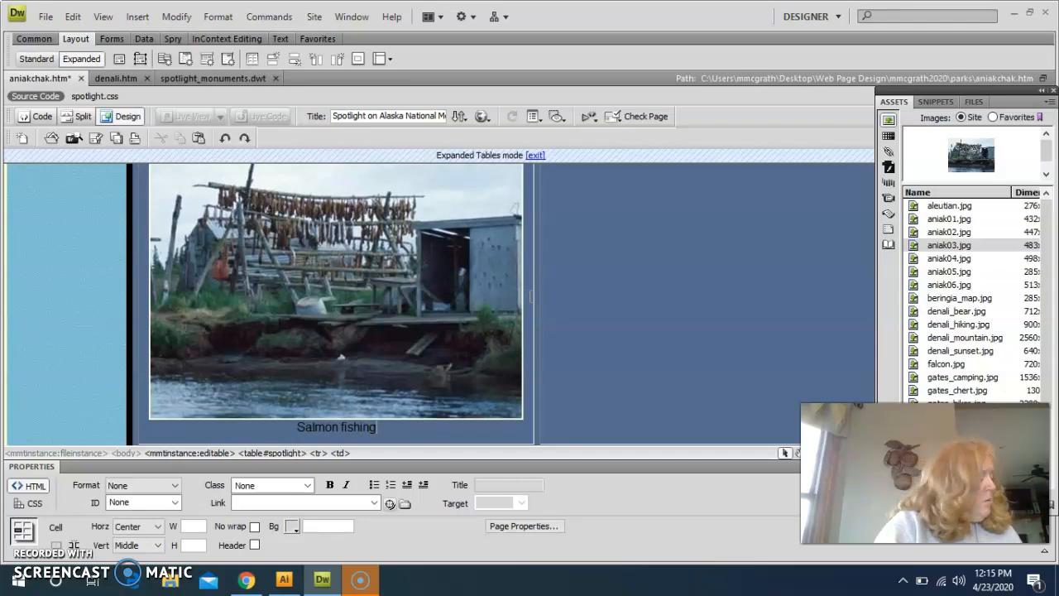
Step: Place the image aniak04.jpg in the second row's second cell and add the caption "River cabin" beneath it
click(527, 293)
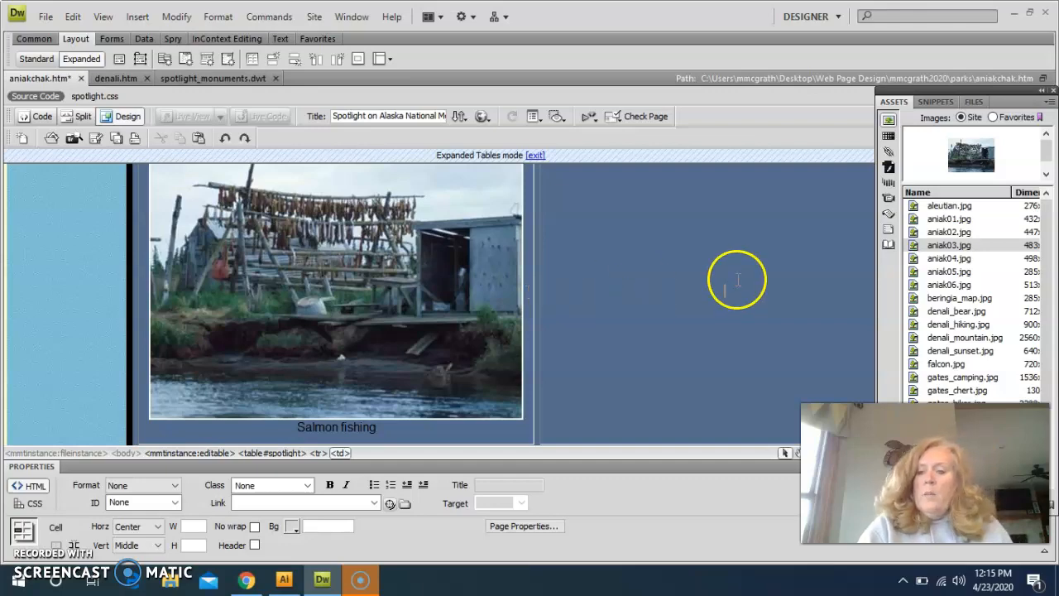
click(939, 259)
drag(939, 262, 774, 265)
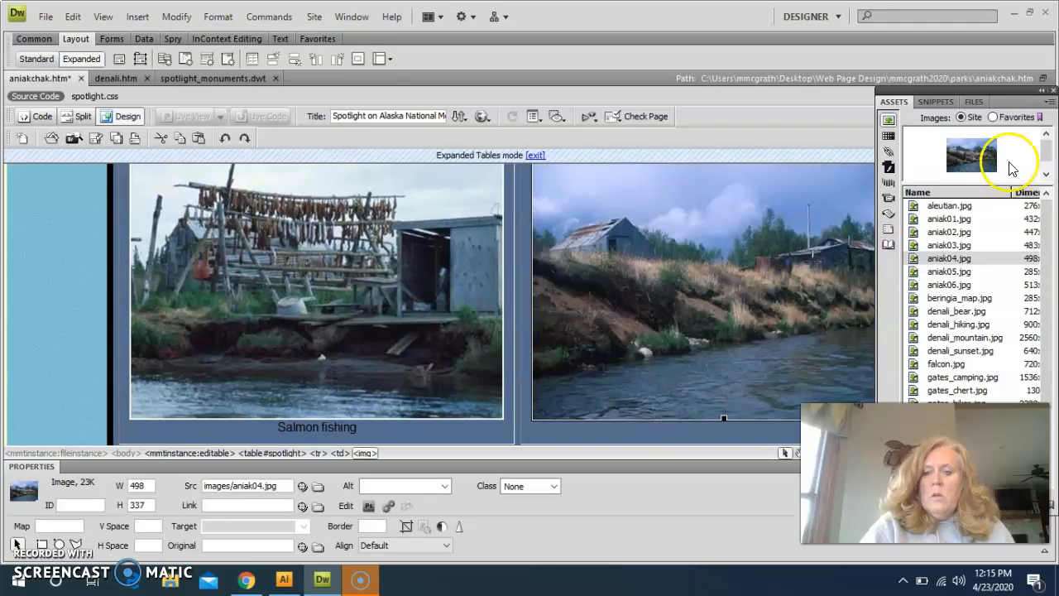
click(1042, 91)
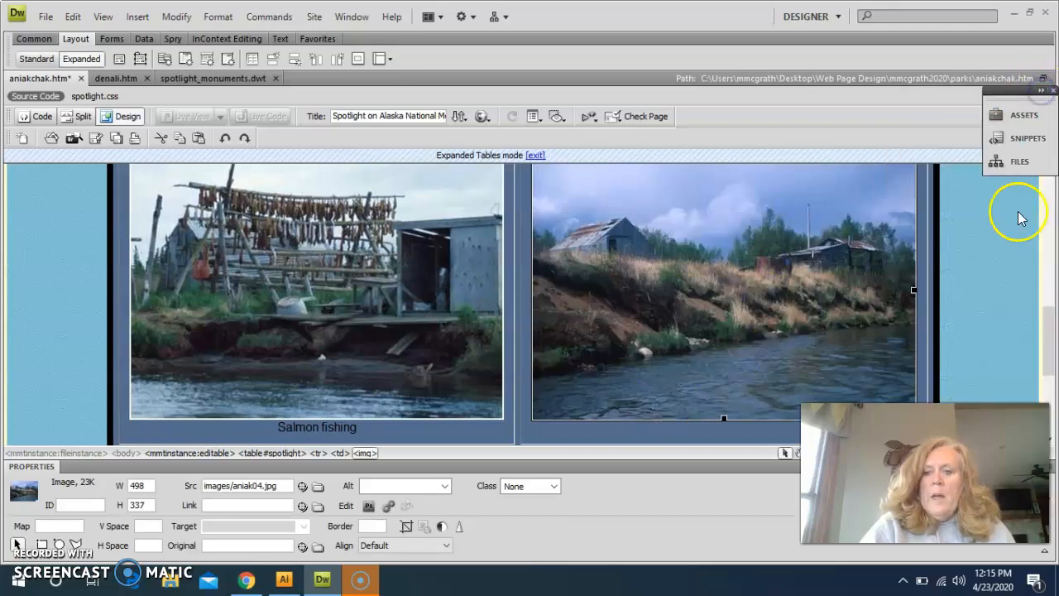
click(919, 272)
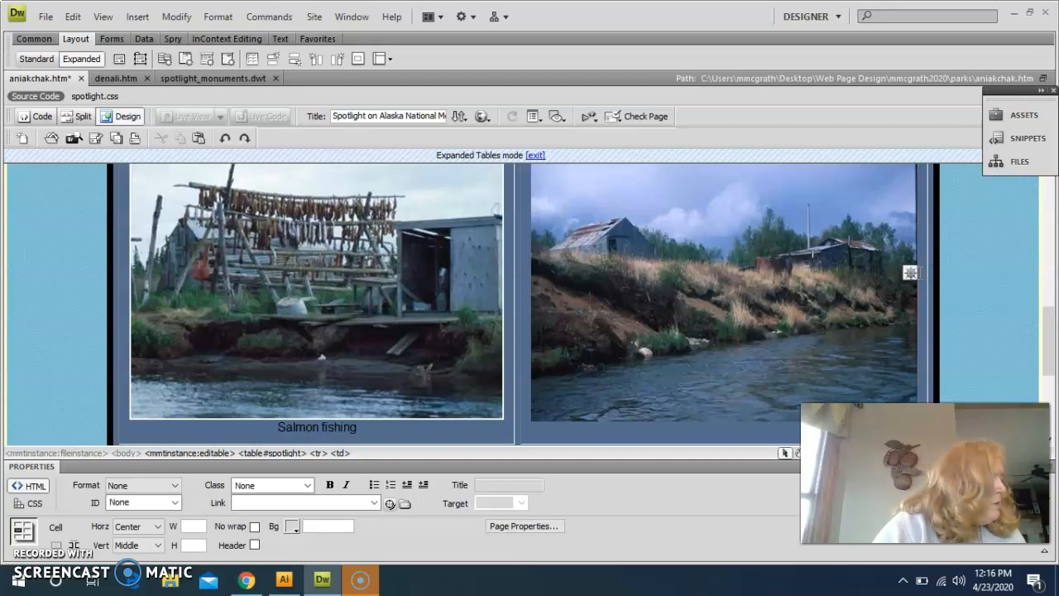
key(Return)
text(River cabin)
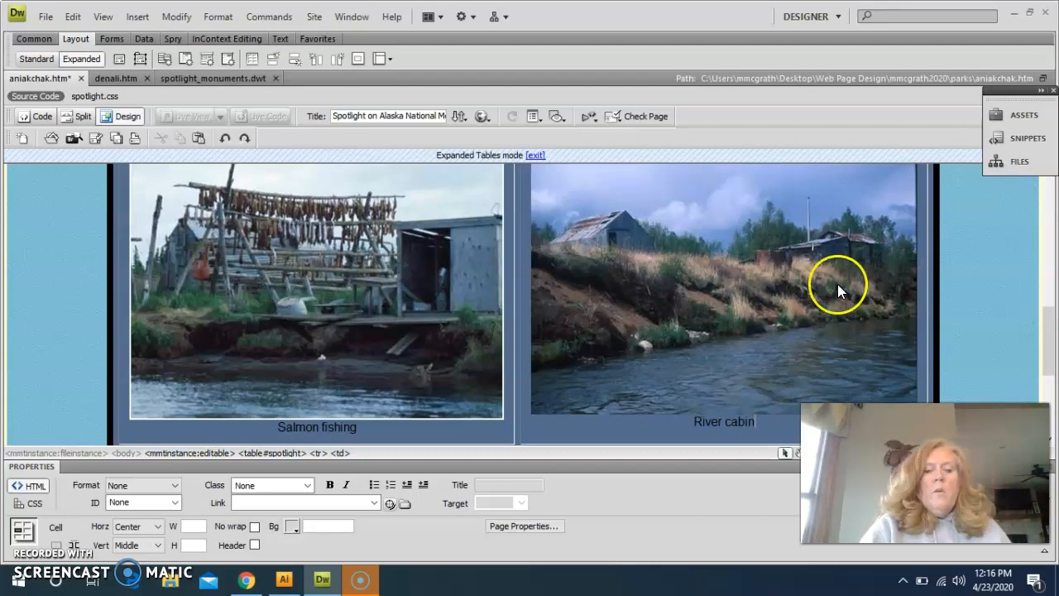
Step: Place the image aniak05.jpg in the third row's first cell and add the caption "Brown bear" beneath it
drag(1049, 330, 1047, 378)
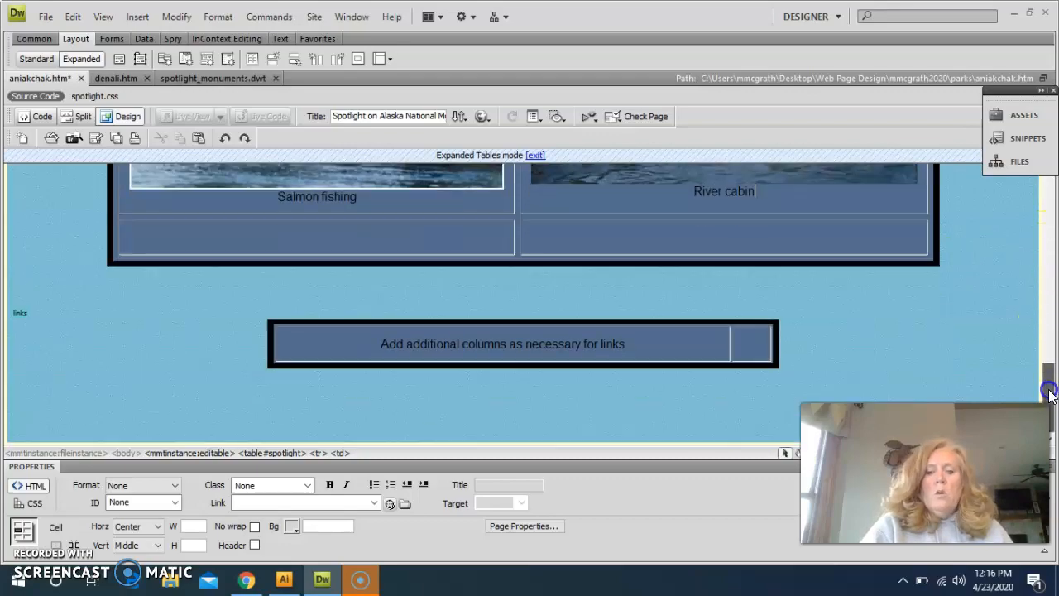
click(409, 253)
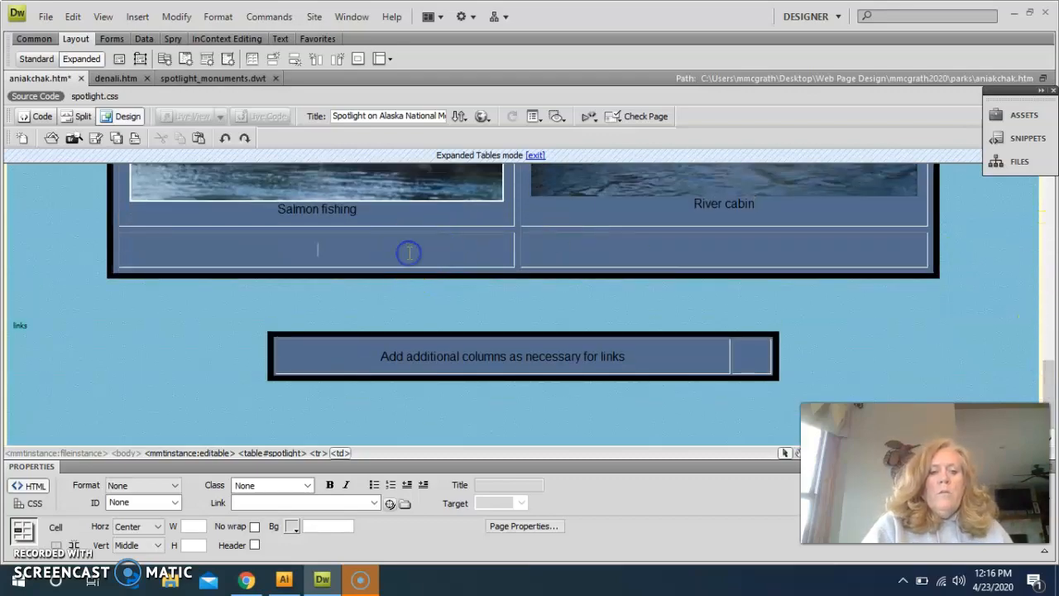
click(1041, 91)
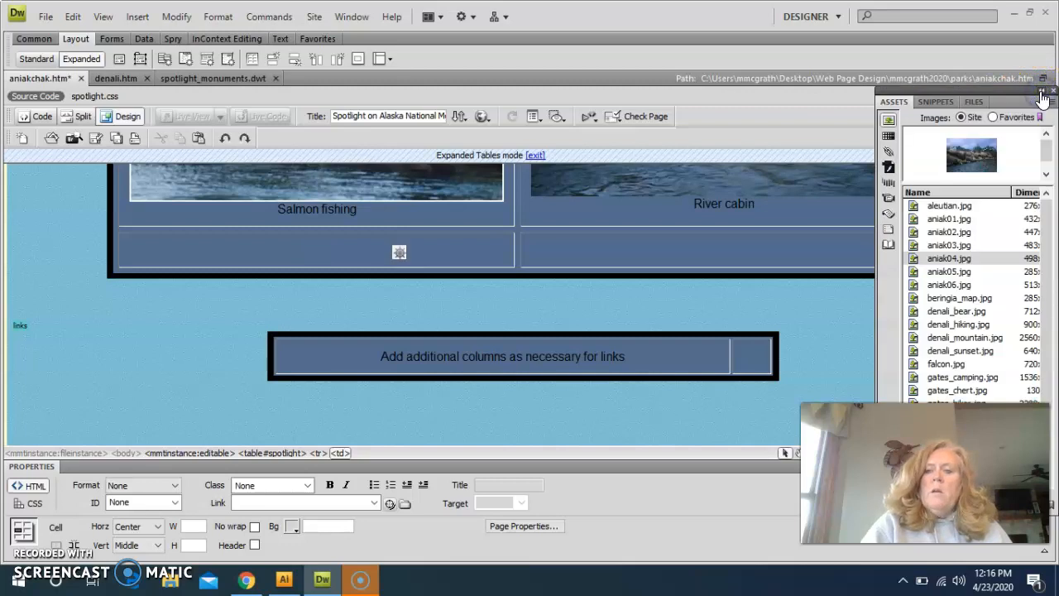
click(958, 273)
drag(960, 275, 442, 246)
click(443, 301)
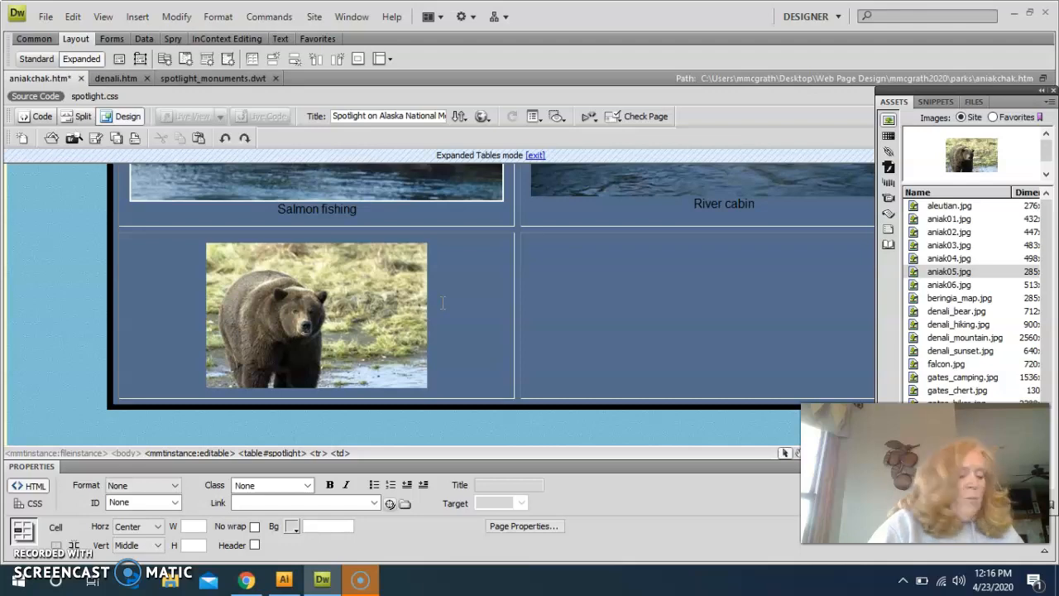
key(shift+Return)
text(Brown bear)
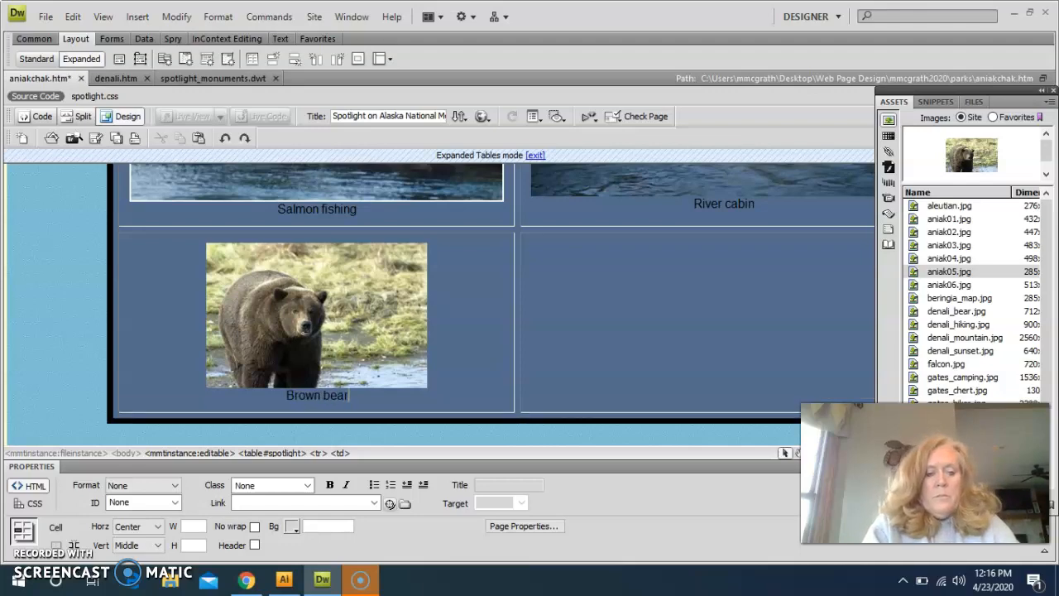
Step: Place the image aniak06.jpg in the third row's second cell and add the caption "Caldera" beneath it
key(Tab)
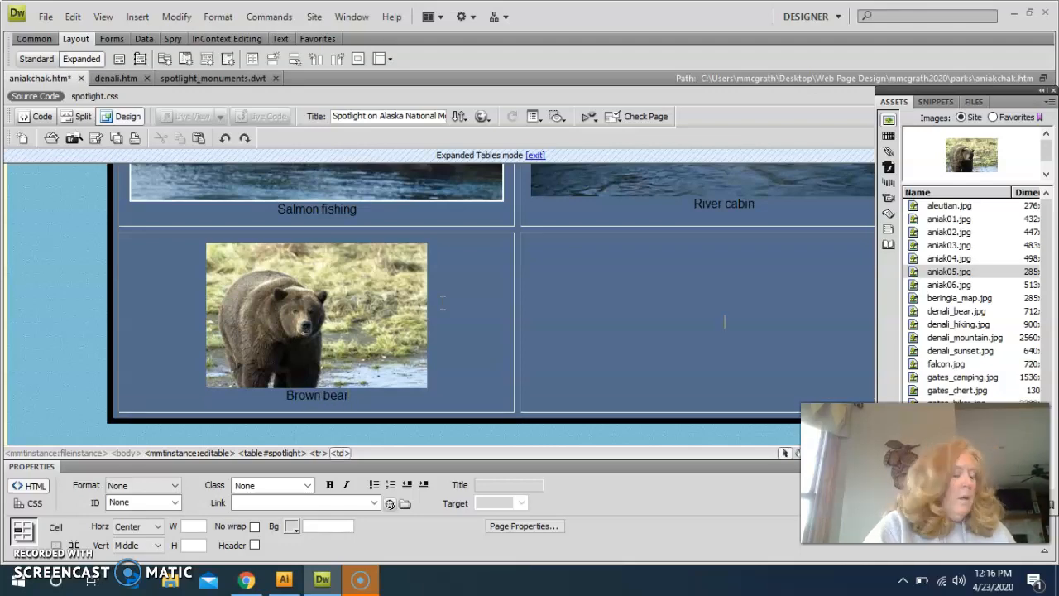
click(539, 303)
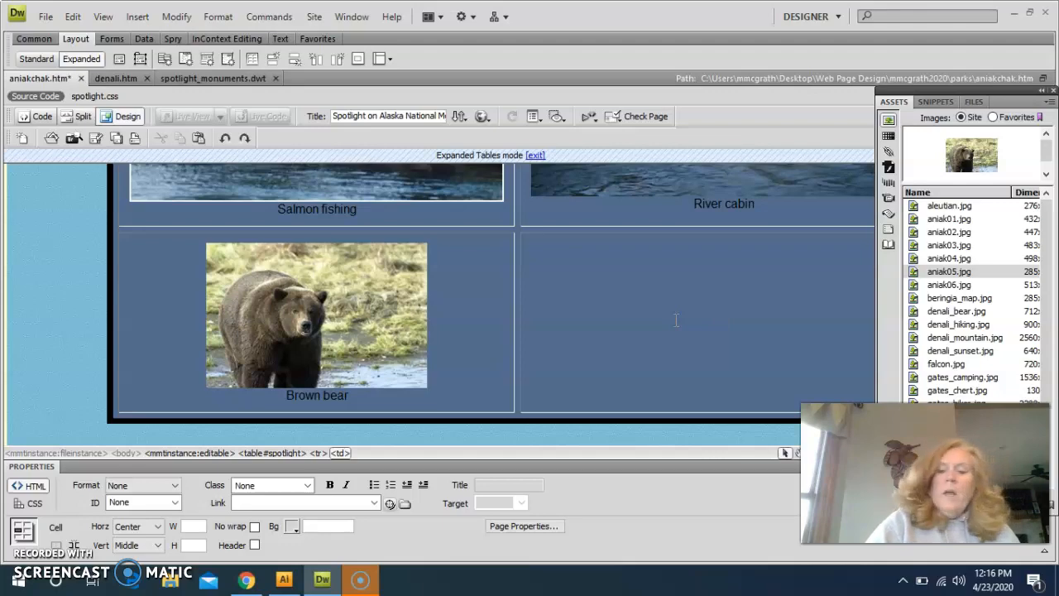
click(951, 287)
drag(952, 286, 721, 332)
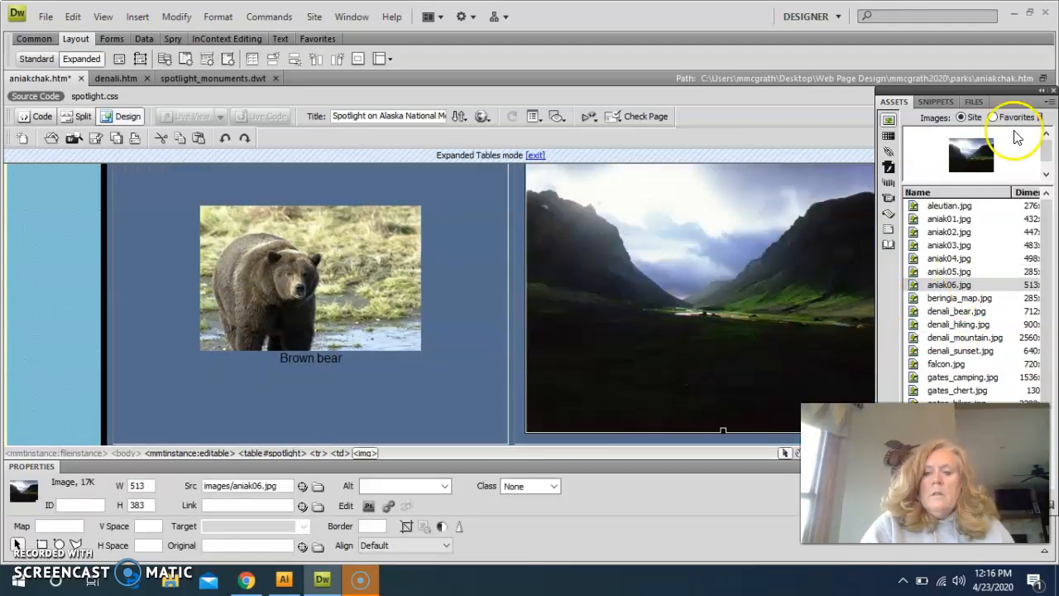
click(1040, 89)
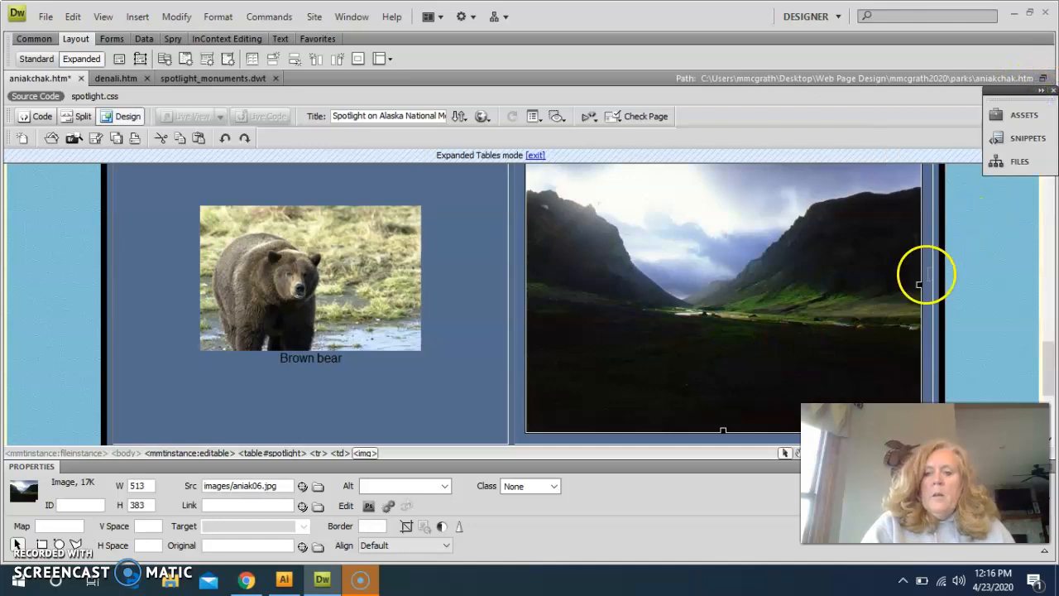
click(923, 277)
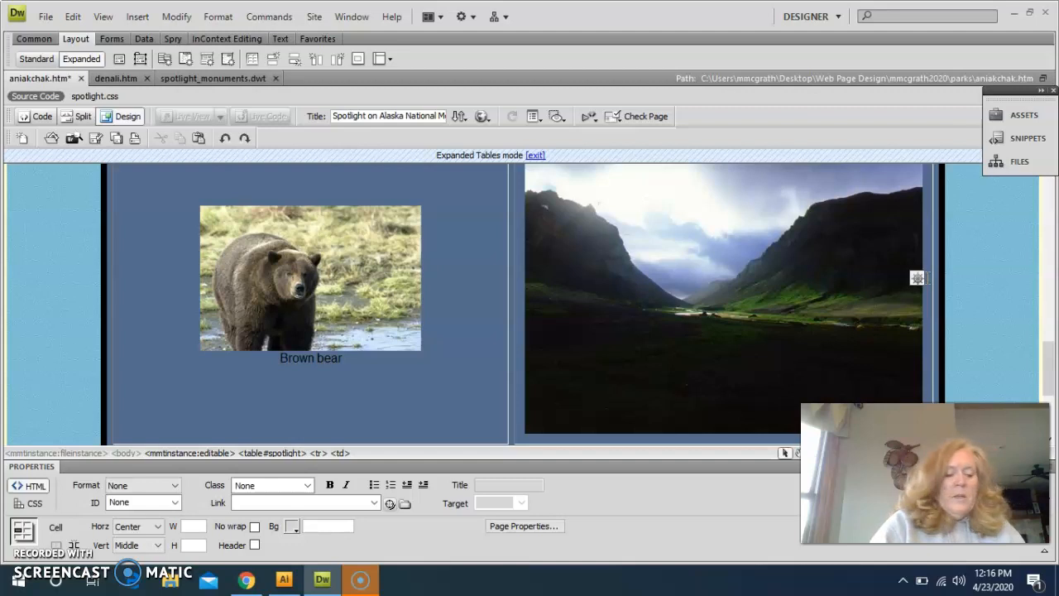
key(Return)
text(Caldera)
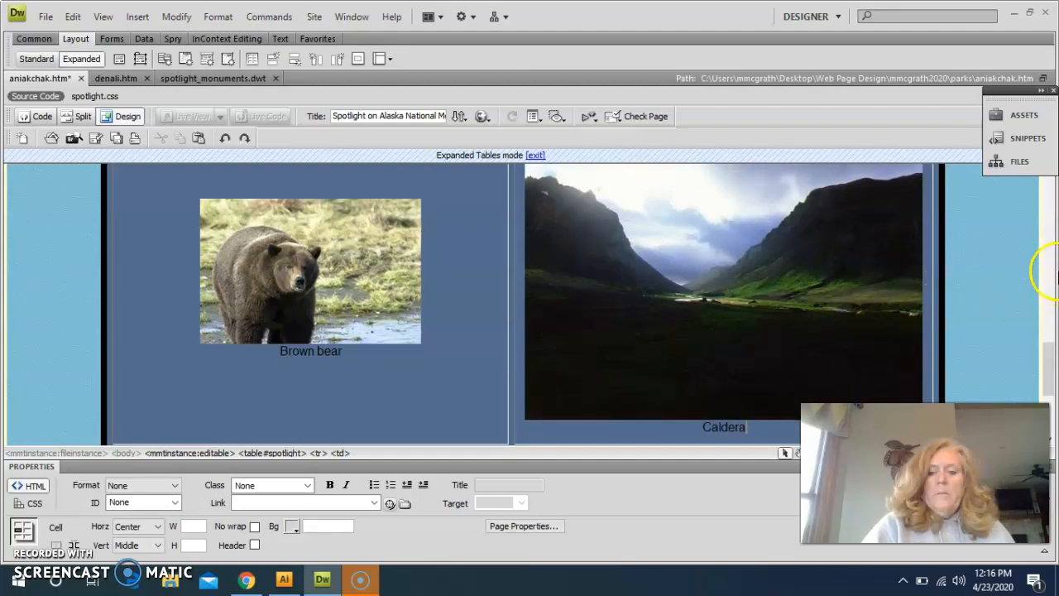
drag(1044, 362, 1042, 383)
click(993, 265)
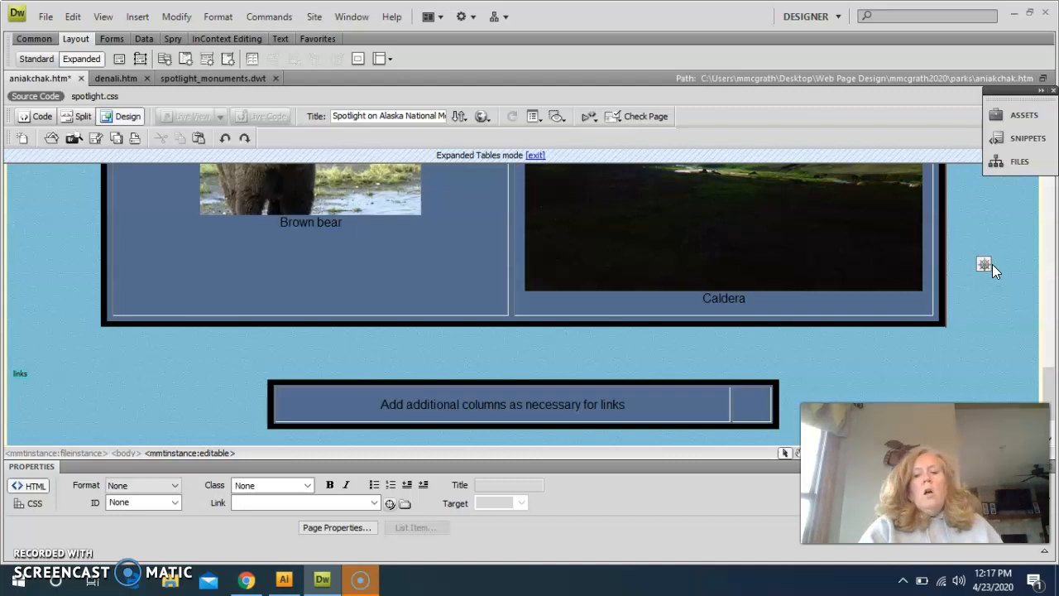
Step: Set the alternate text of the "Smoky morning" image to "Aniakchak smoky morning"
click(1049, 379)
drag(1047, 383, 1034, 242)
click(362, 265)
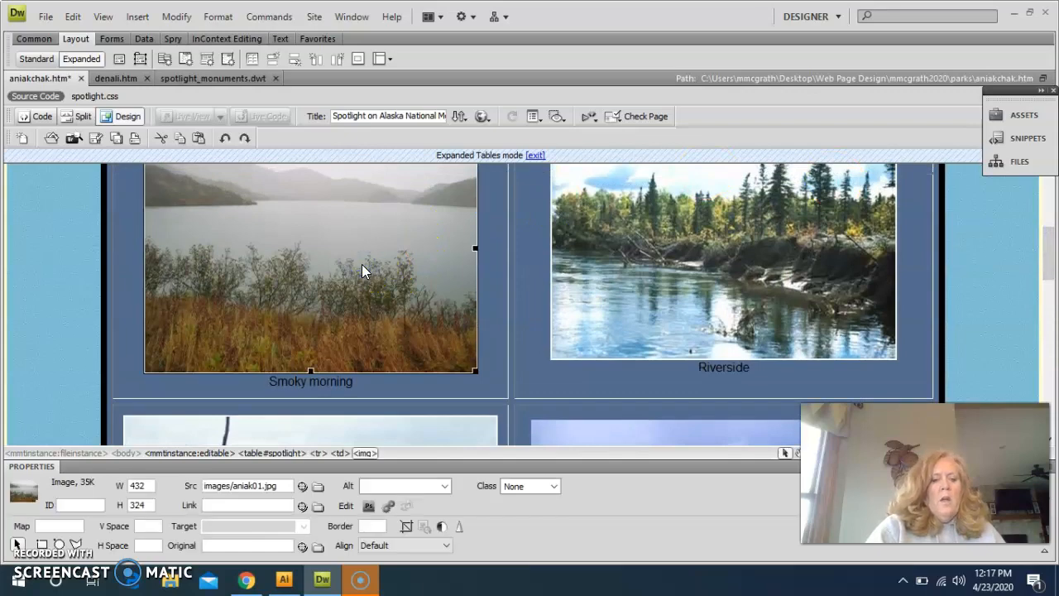
click(379, 486)
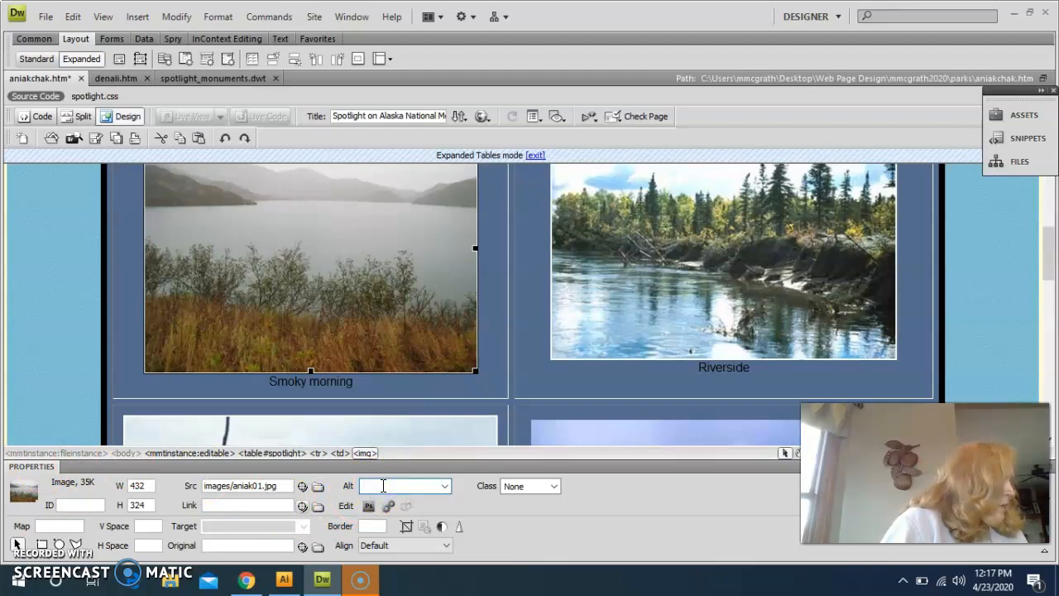
text(Ani)
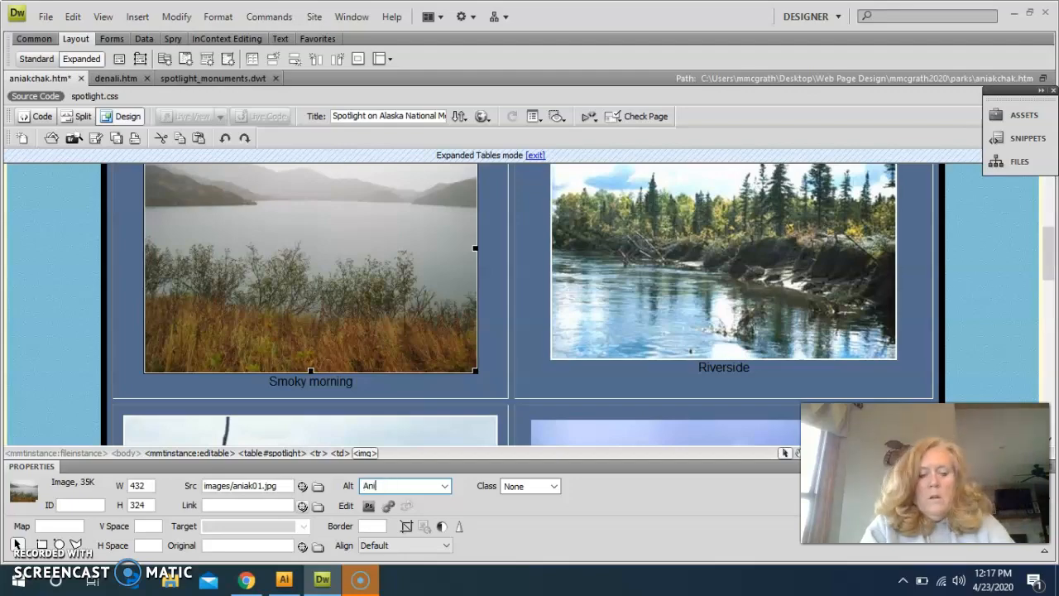
text(akchak smoky morning)
key(Return)
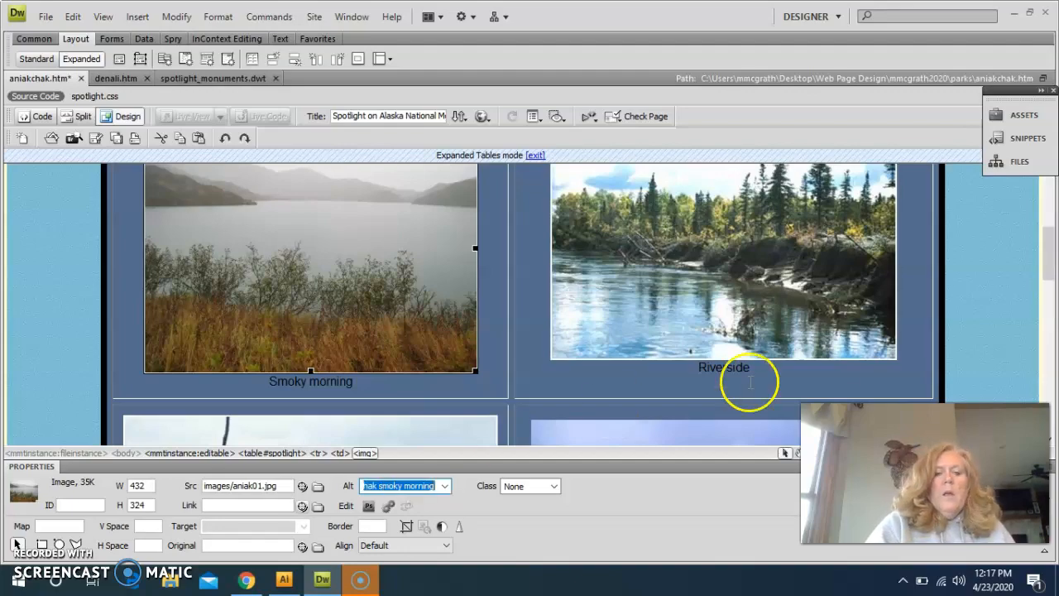
Step: Set the alternate text of the "Riverside" image to "Aniakchak riverside"
click(766, 238)
click(389, 487)
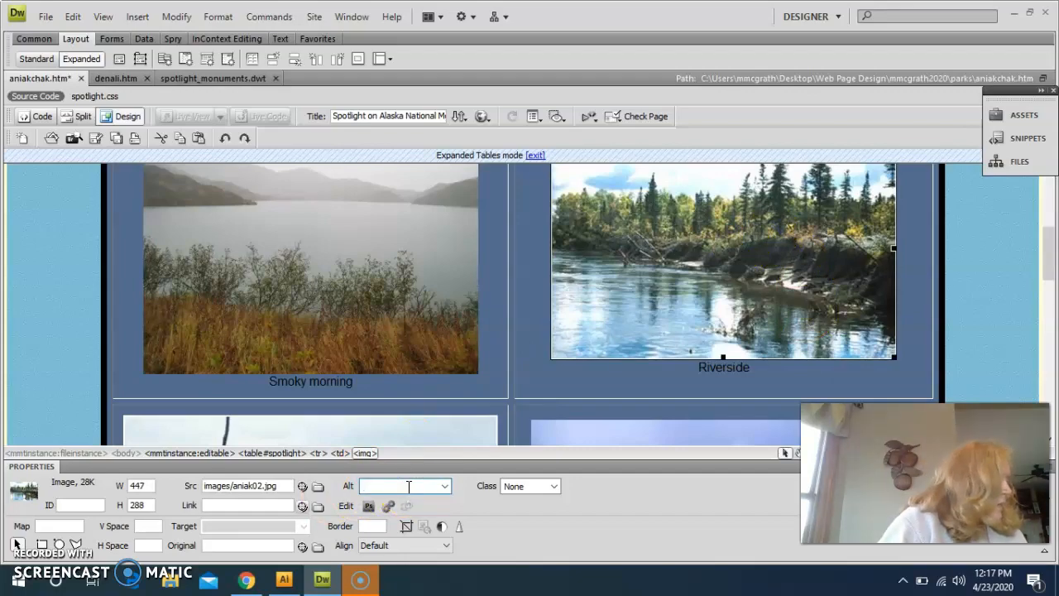
text(An)
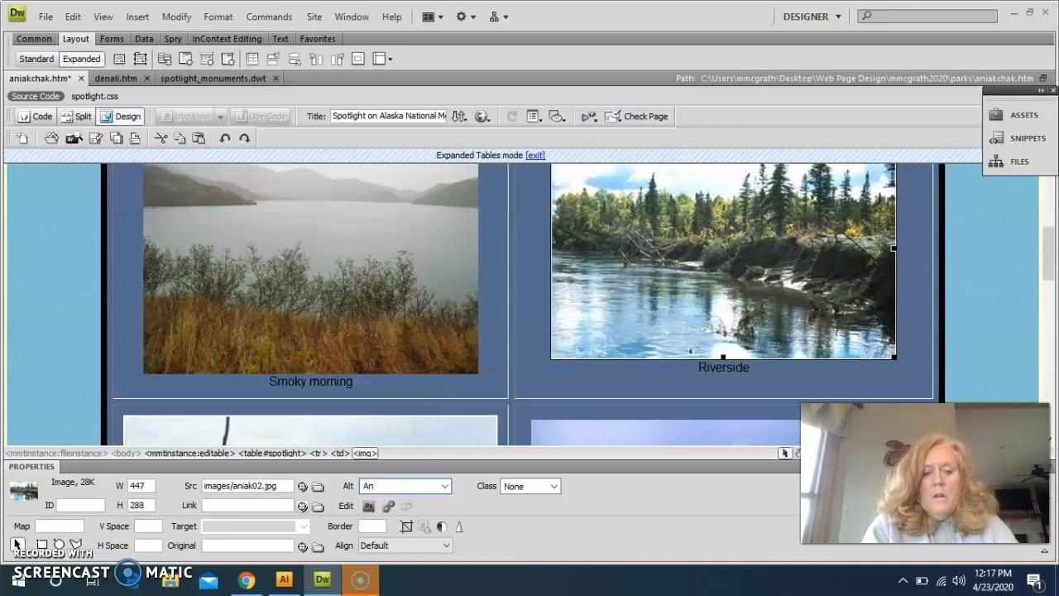
text(iakchak riverside)
key(Return)
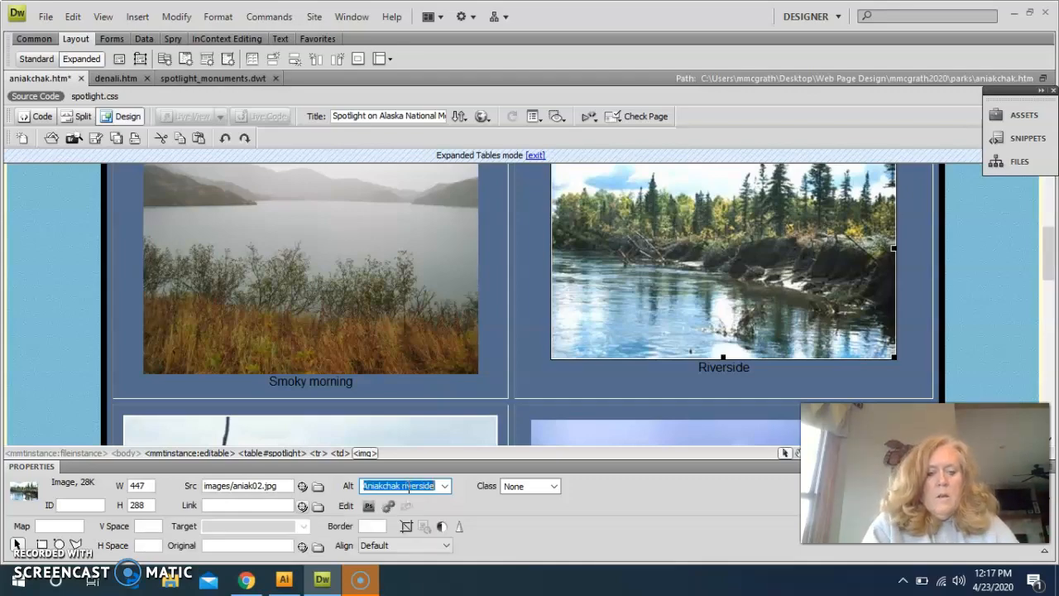
Step: Set the alternate text of the "Salmon fishing" image to "Aniakchak salmon"
drag(1049, 252, 1049, 304)
click(355, 269)
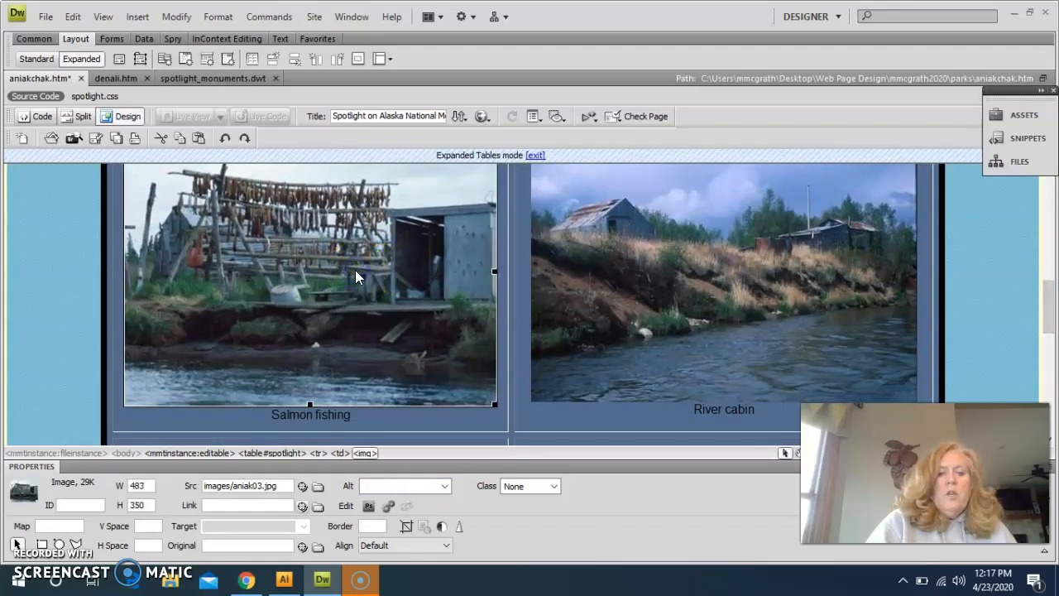
click(385, 485)
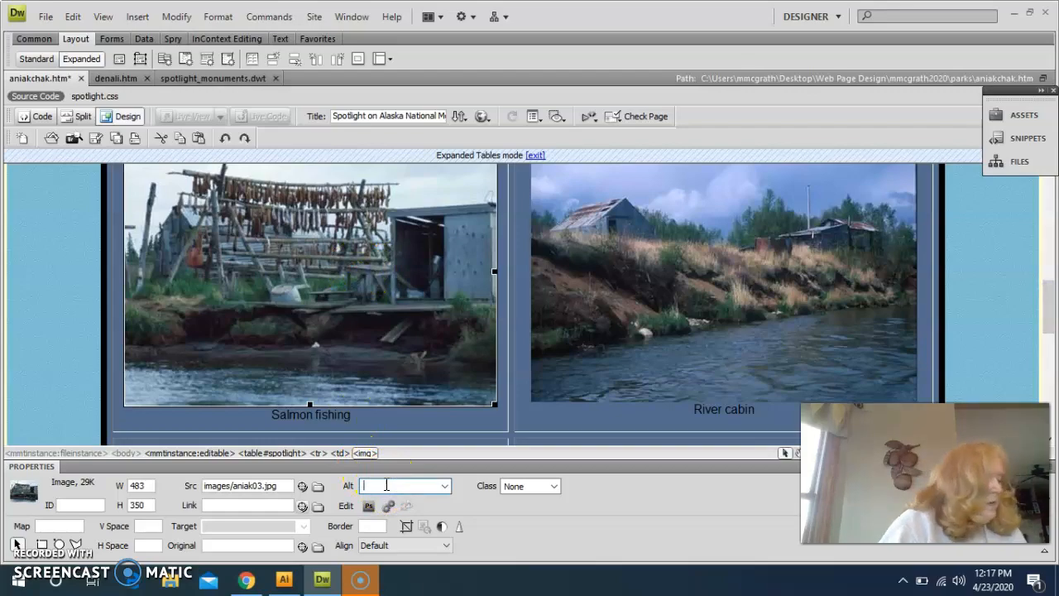
text(Aniakcha)
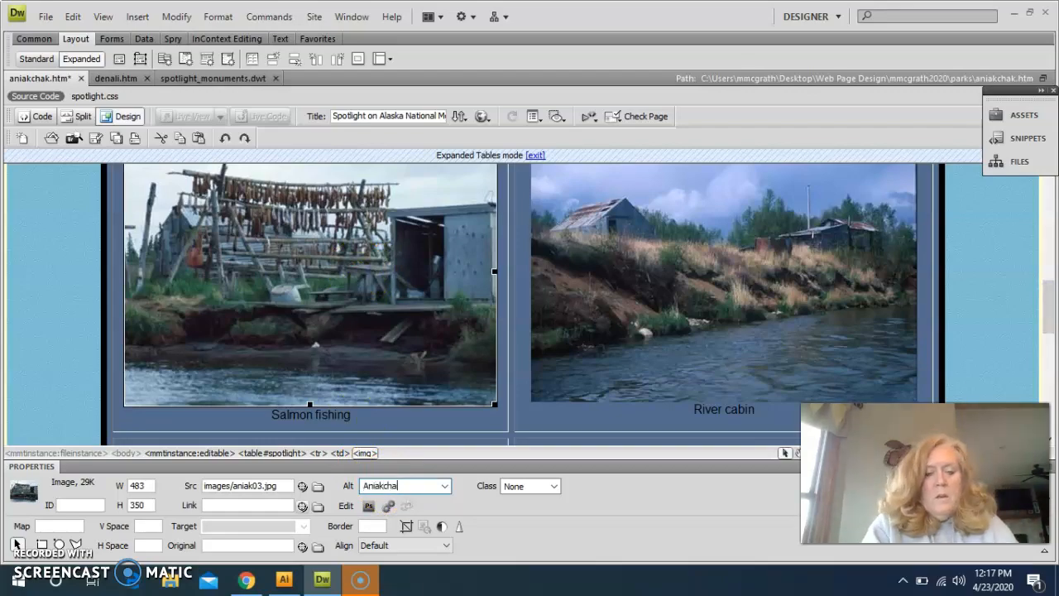
text(k salmon)
key(Return)
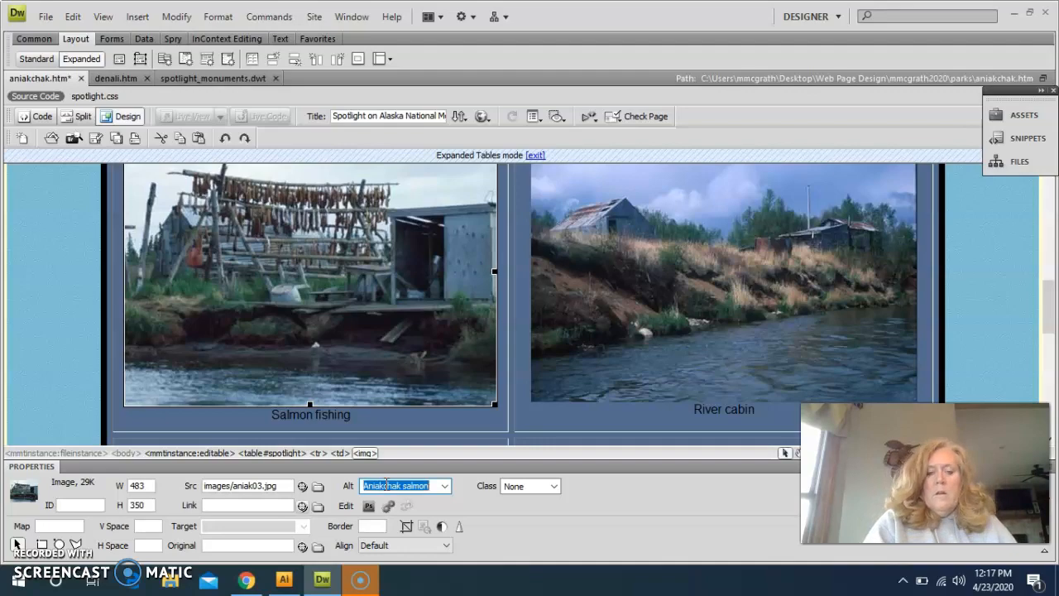
Step: Set the alternate text of the "River cabin" image to "Aniakchak river cabin"
click(568, 263)
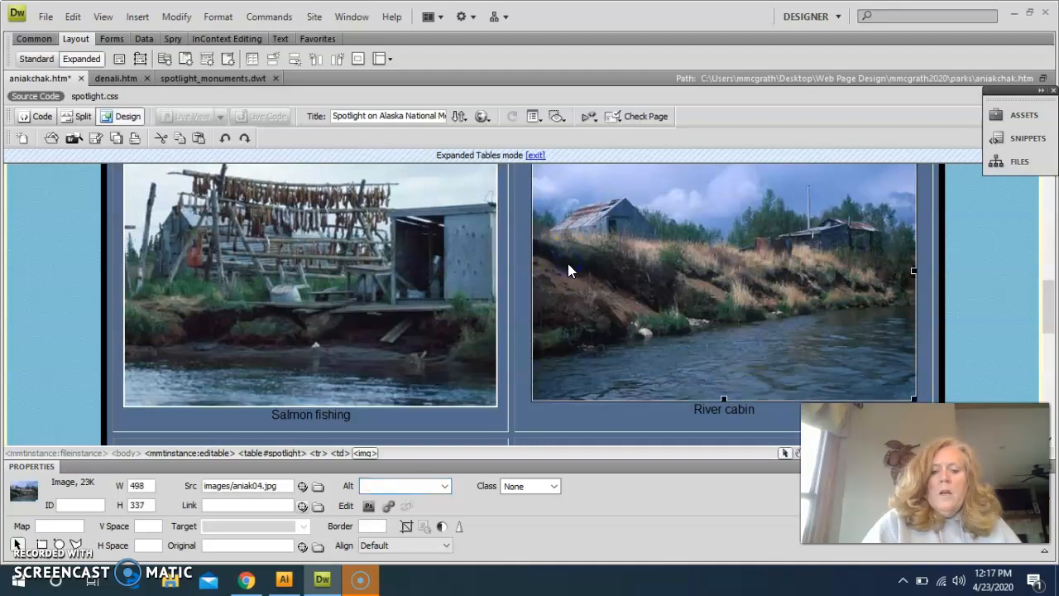
click(403, 486)
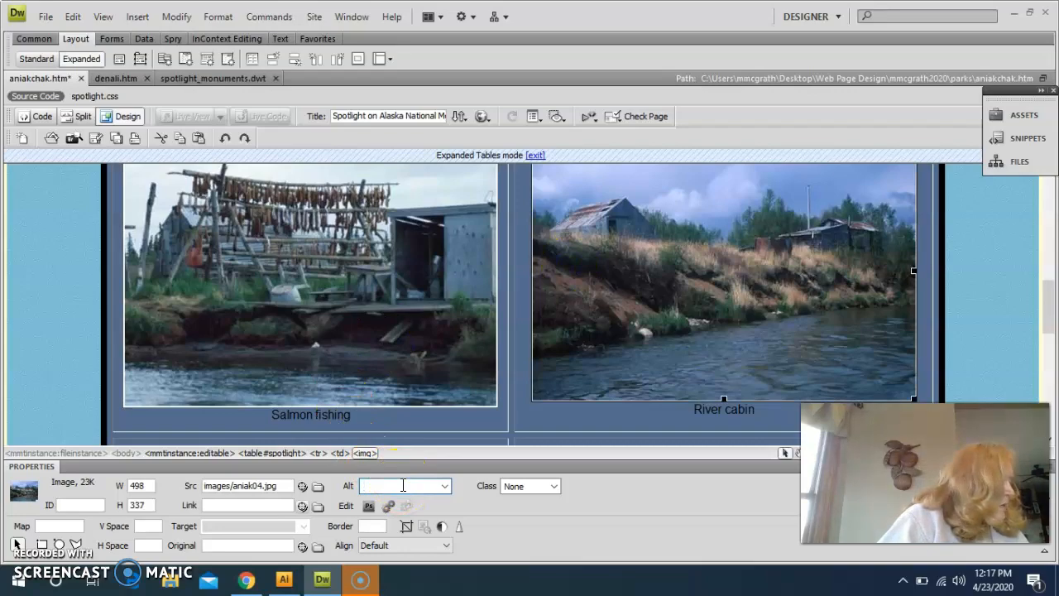
text(Aniak)
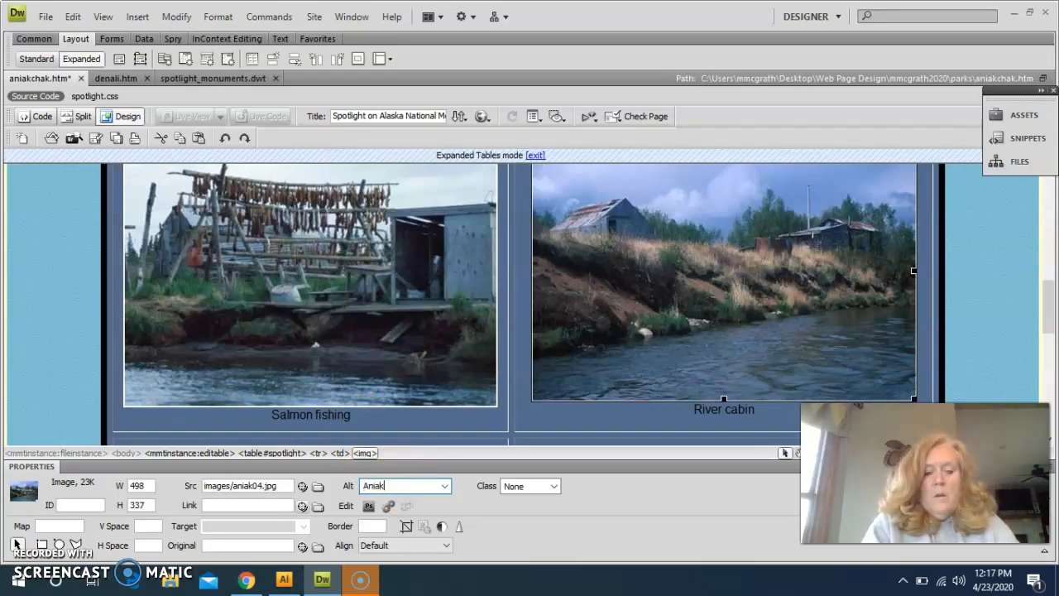
text(chak river cabin)
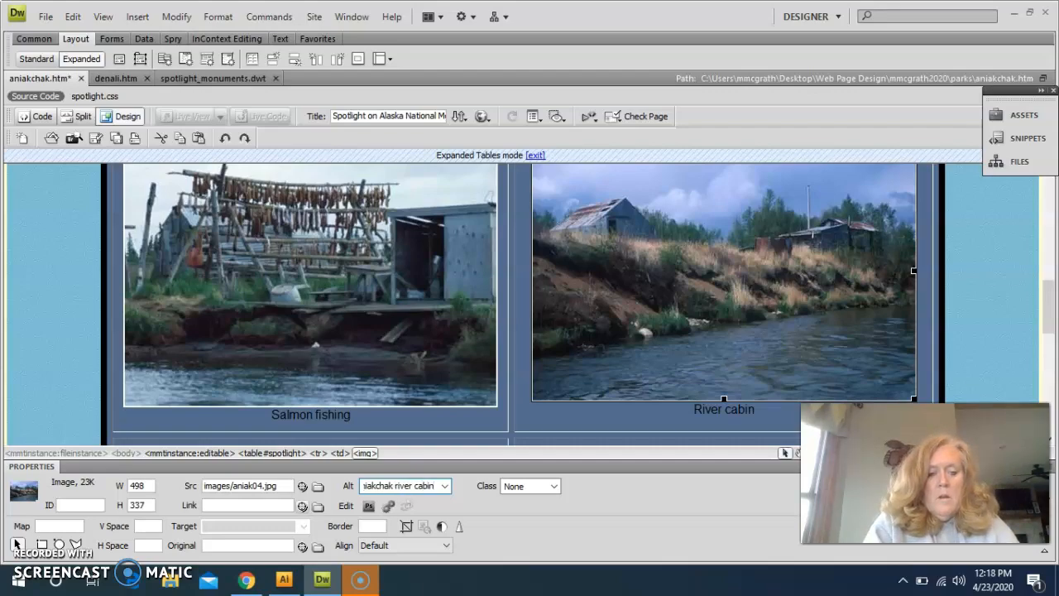
key(Return)
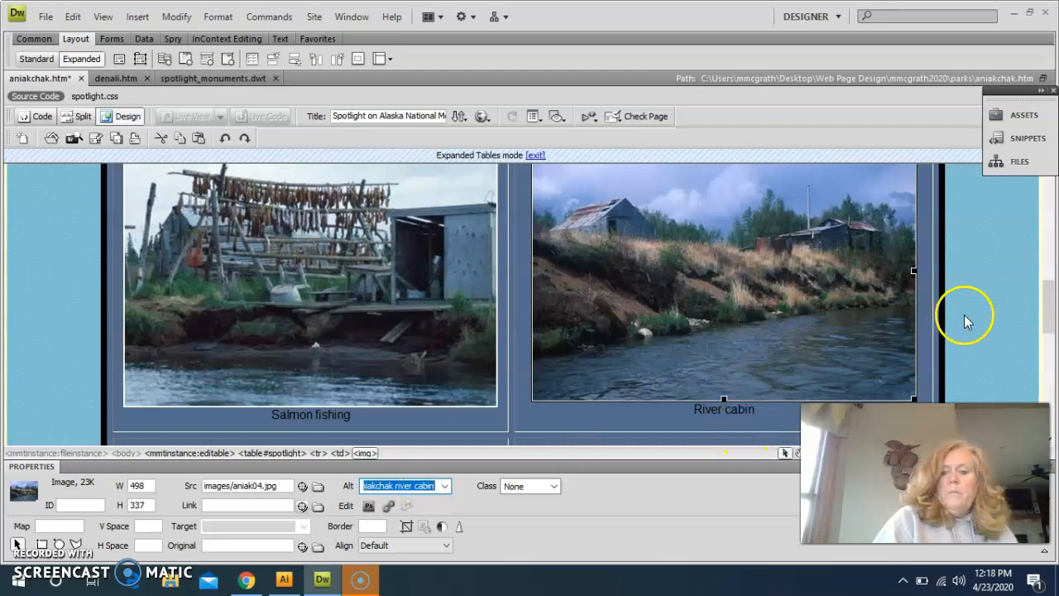
Step: Set the alternate text of the "Brown bear" image to "Aniakchak brown bear"
click(1049, 310)
drag(1049, 310, 1047, 359)
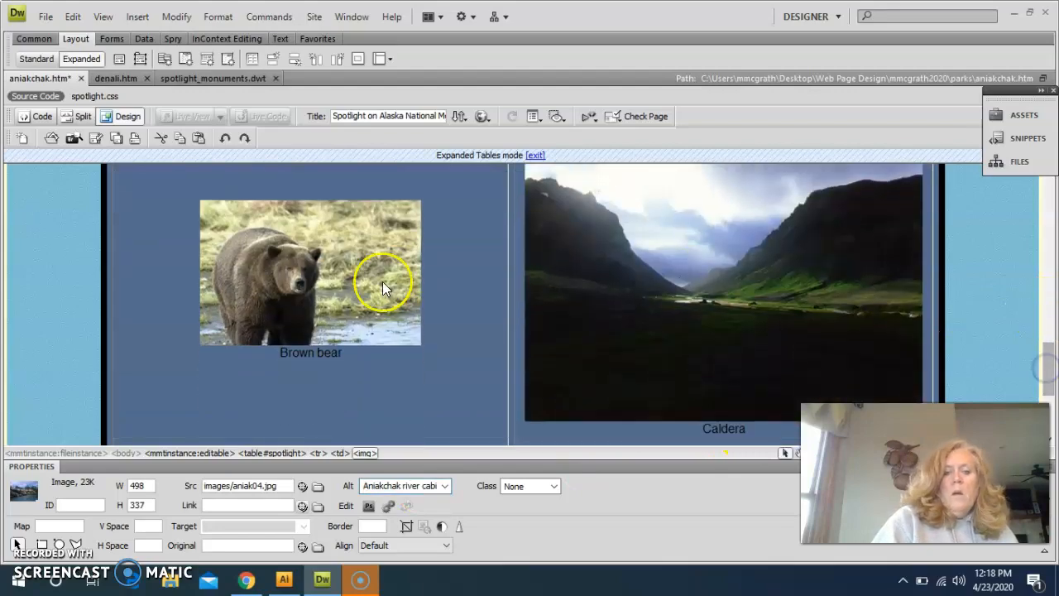
click(320, 294)
click(389, 486)
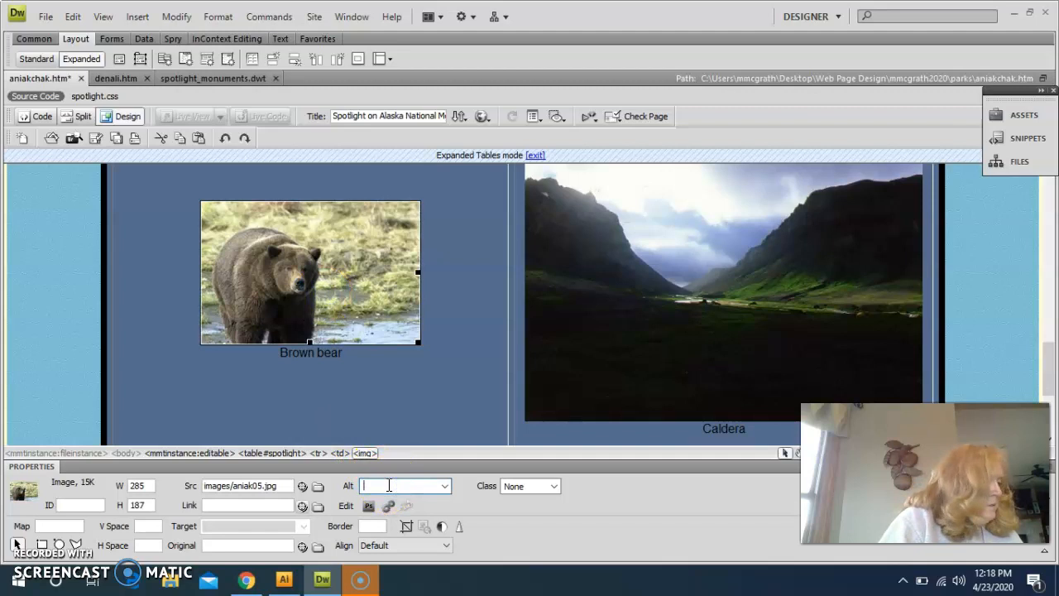
text(Aniakchak bro)
text(wn bear)
key(Return)
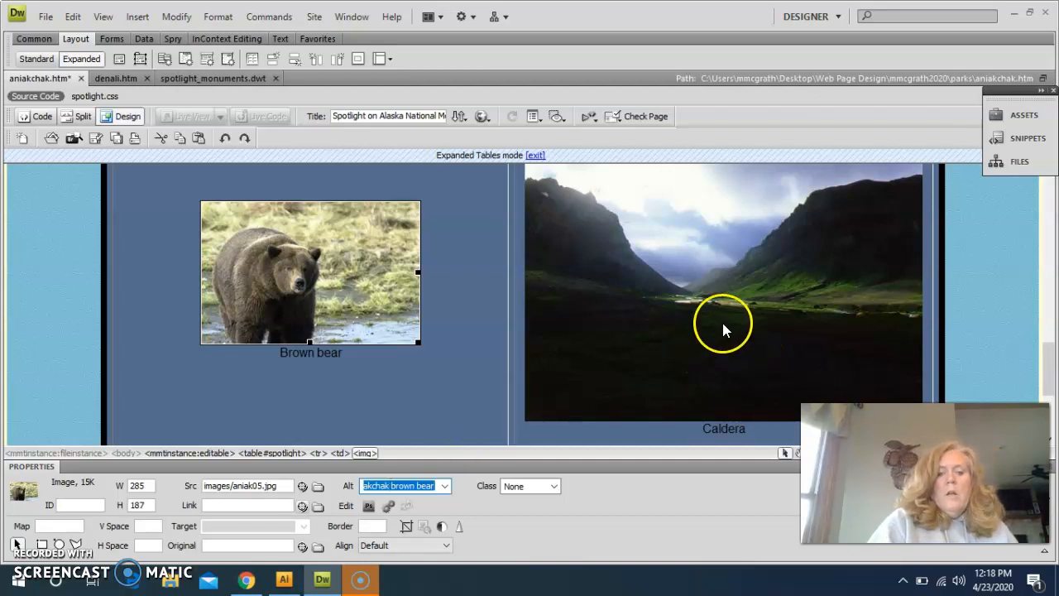
Step: Set the alternate text of the "Caldera" image to "Anaikchak caldera"
click(723, 329)
click(370, 489)
text(Anaik)
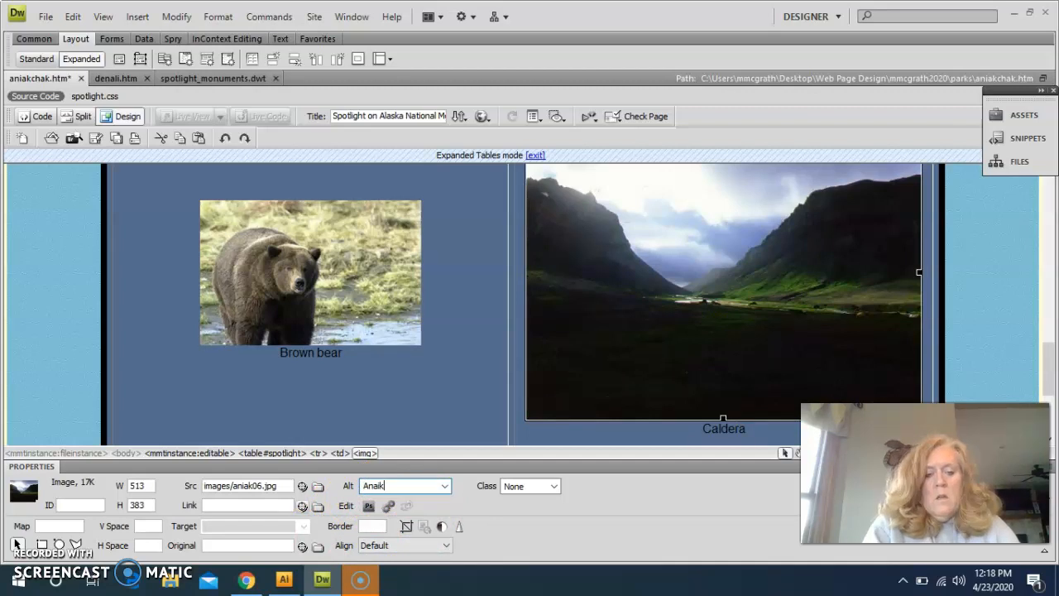
text(chak )
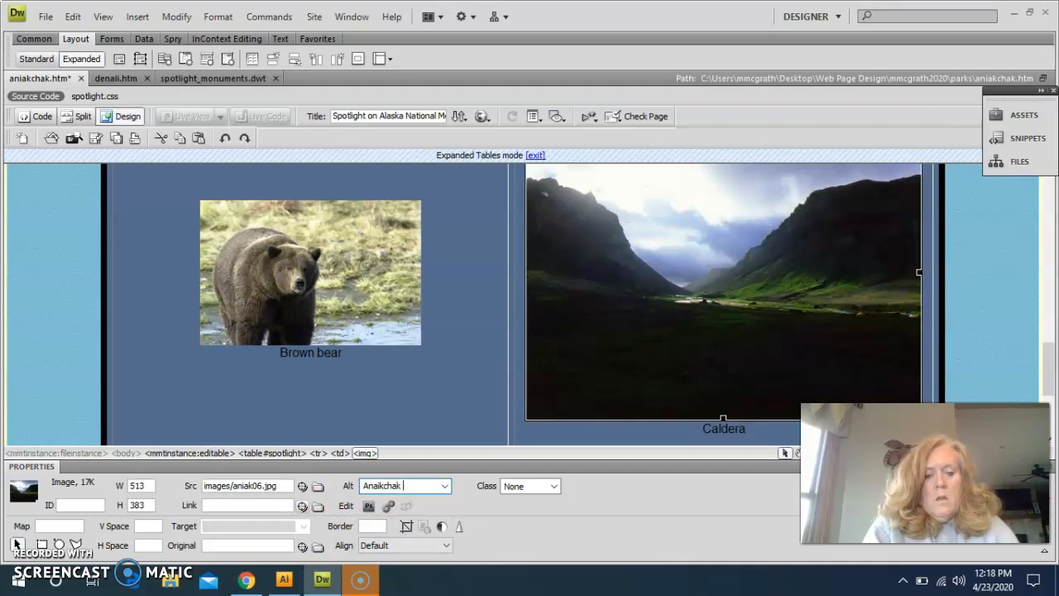
text(caldera)
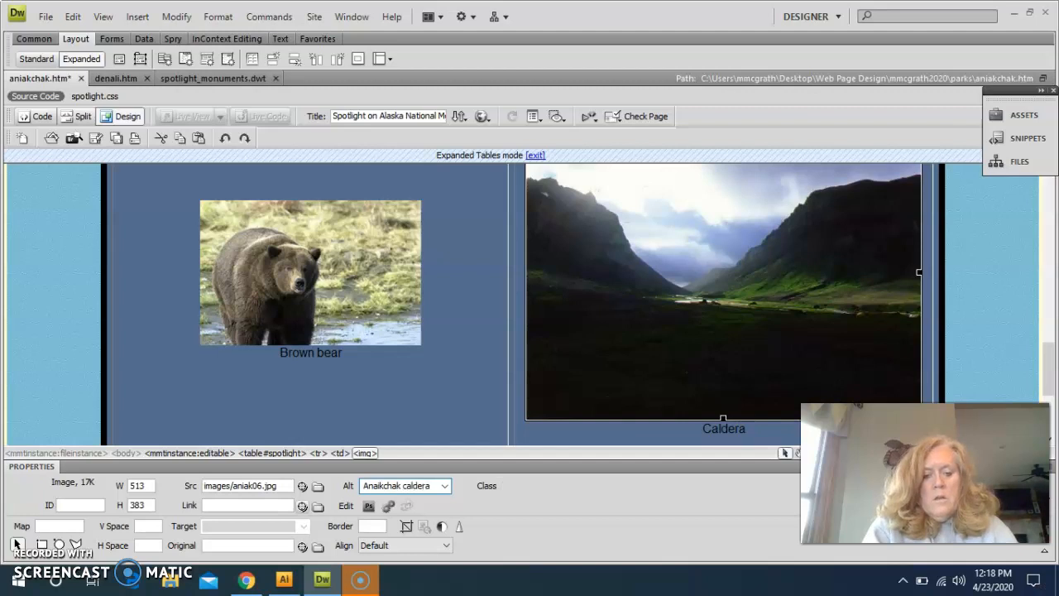
key(Return)
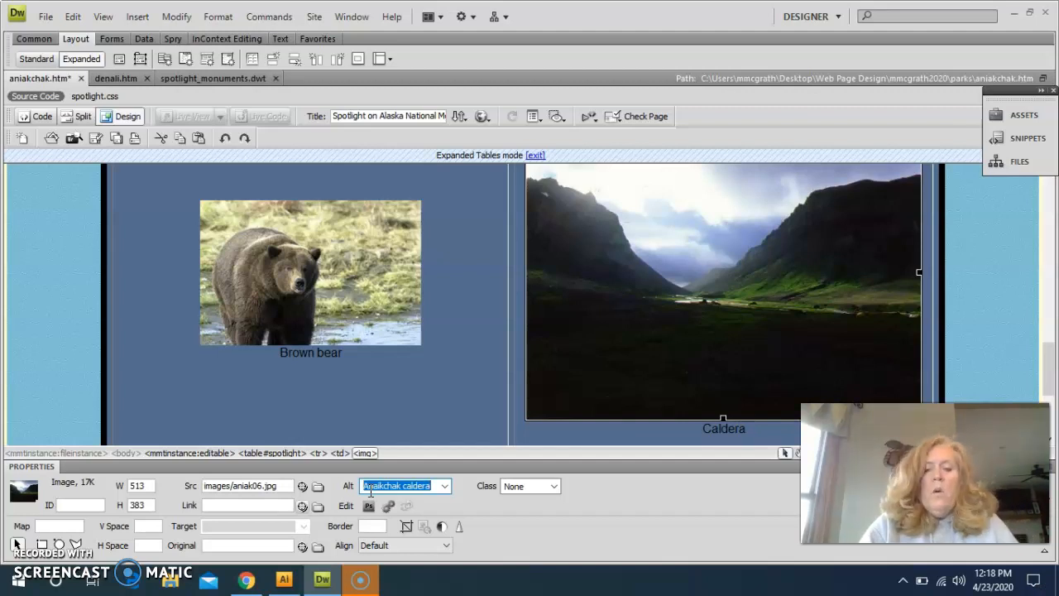
Step: Replace the placeholder text in the first cell of the links table below the photos with "Home"
click(1050, 358)
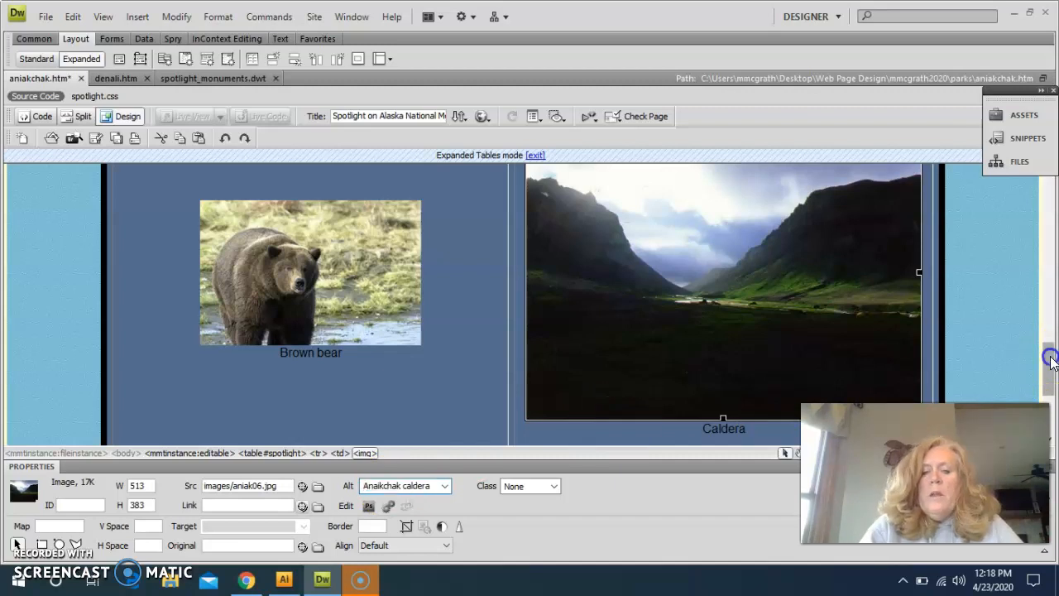
drag(1051, 358, 1050, 393)
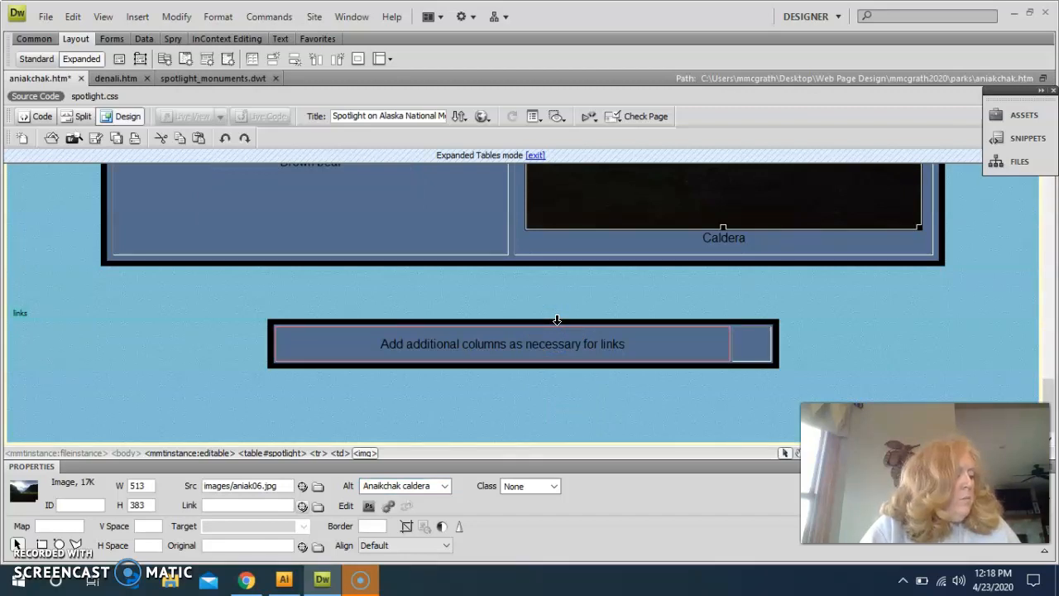
click(502, 360)
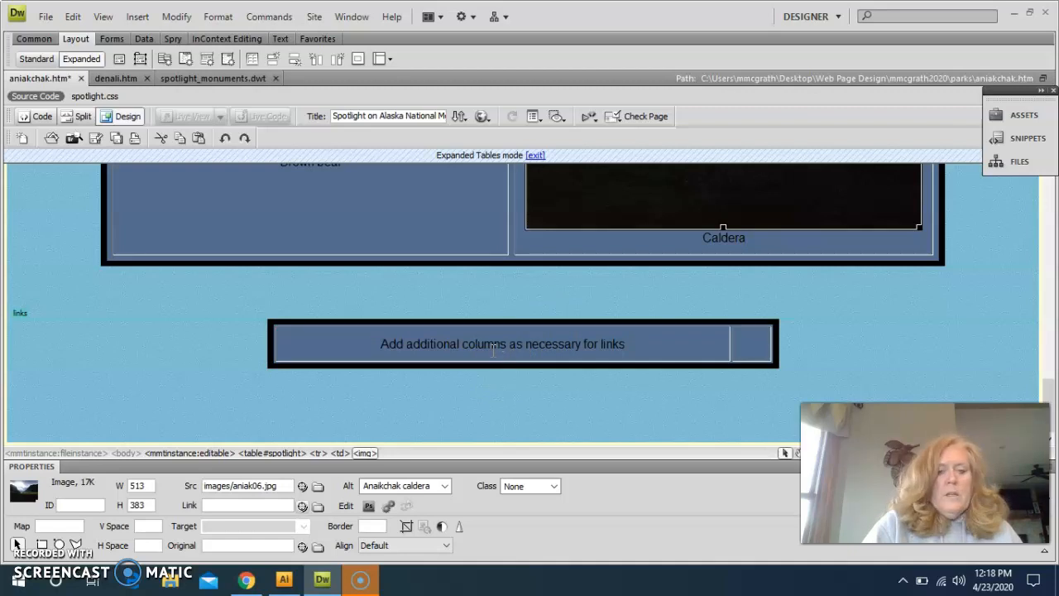
double_click(485, 344)
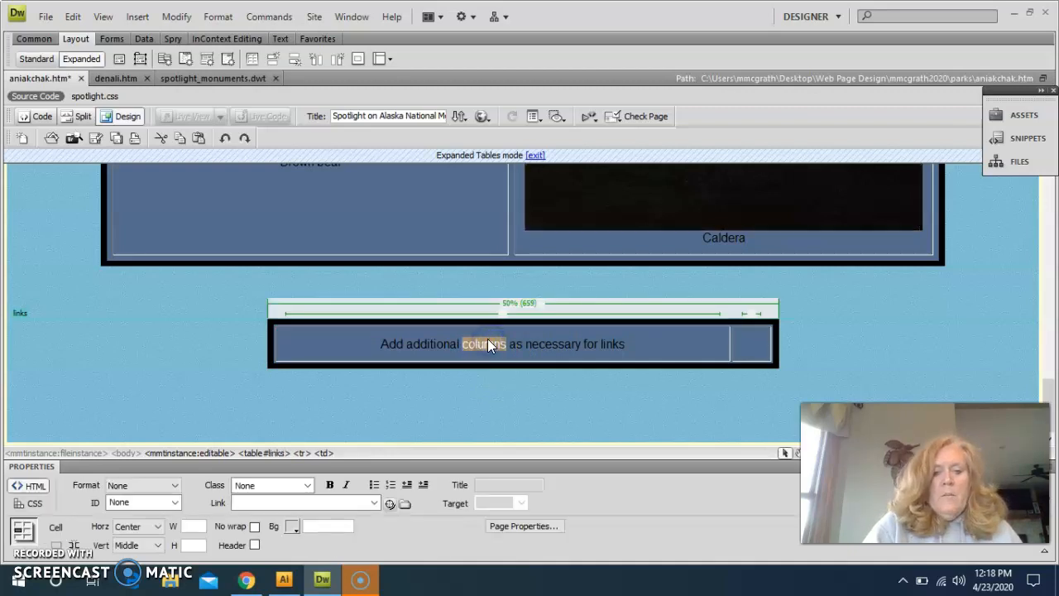
click(381, 344)
drag(381, 344, 645, 345)
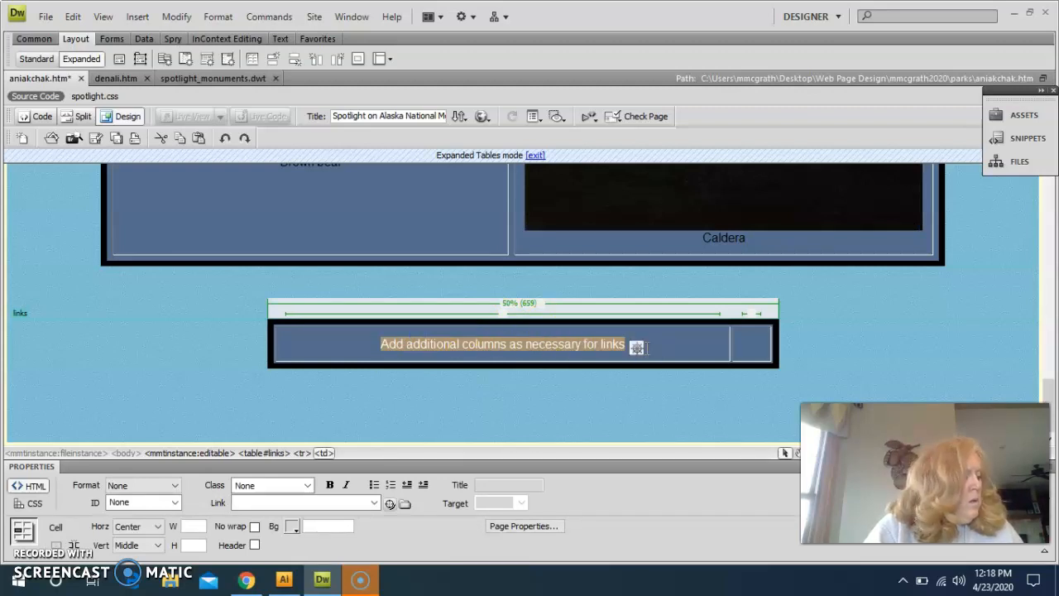
key(Delete)
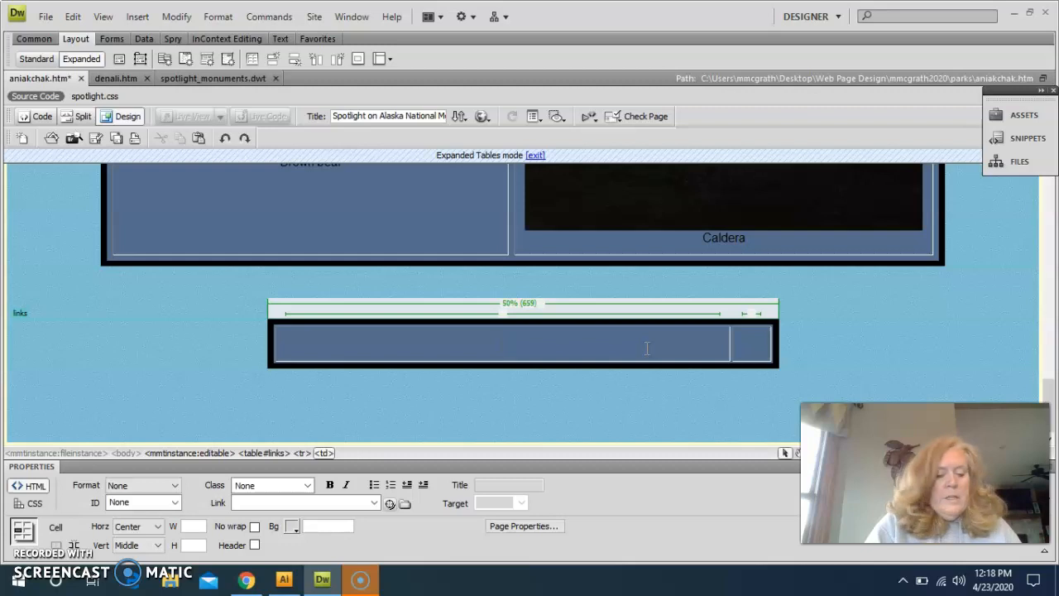
text(Home)
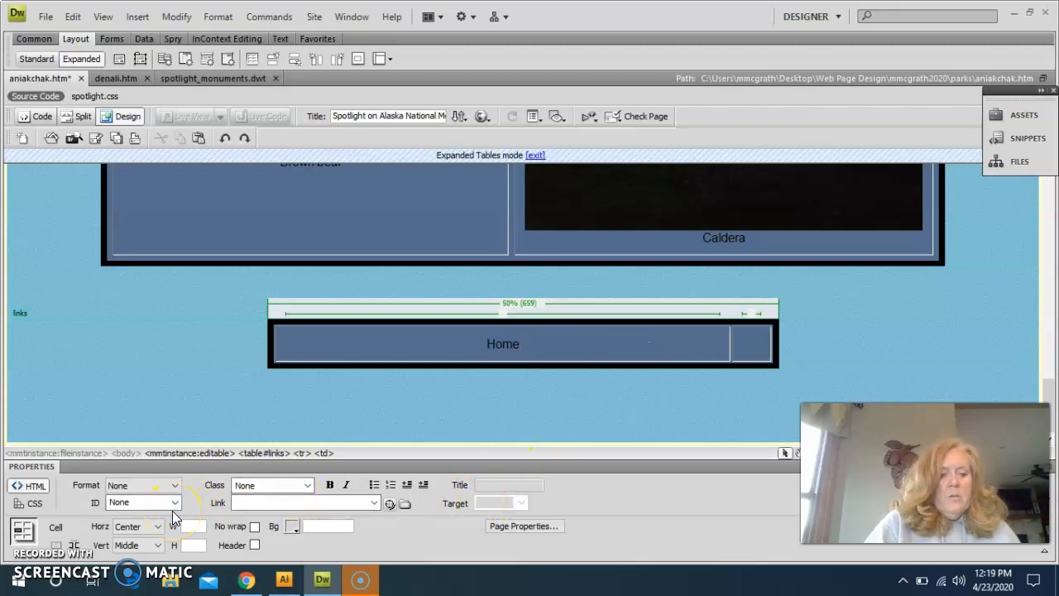
Step: Try to add a link to index.htm in the "Home" cell without selecting the word
click(130, 502)
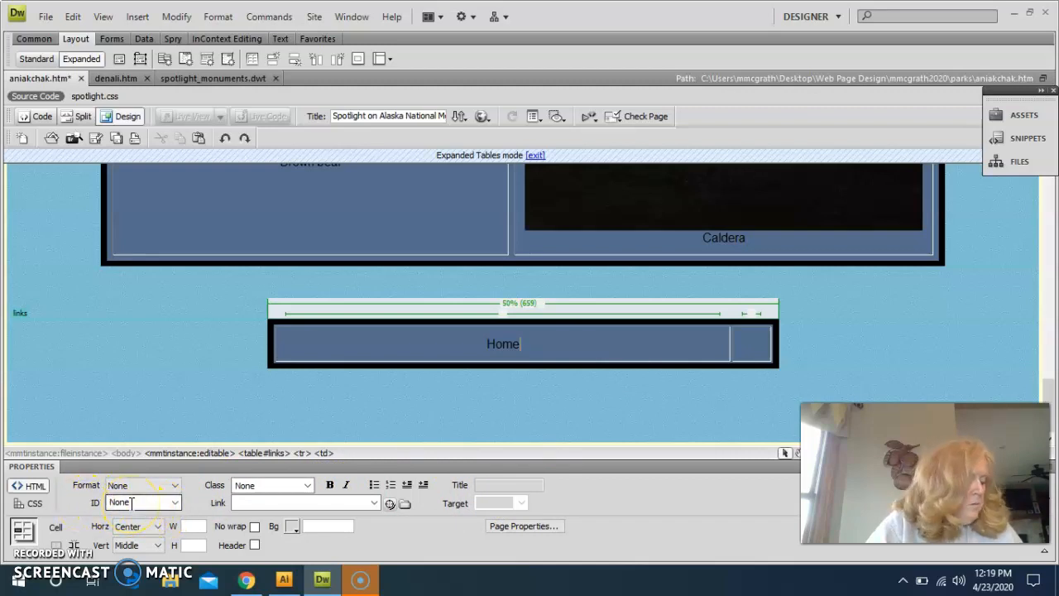
click(294, 502)
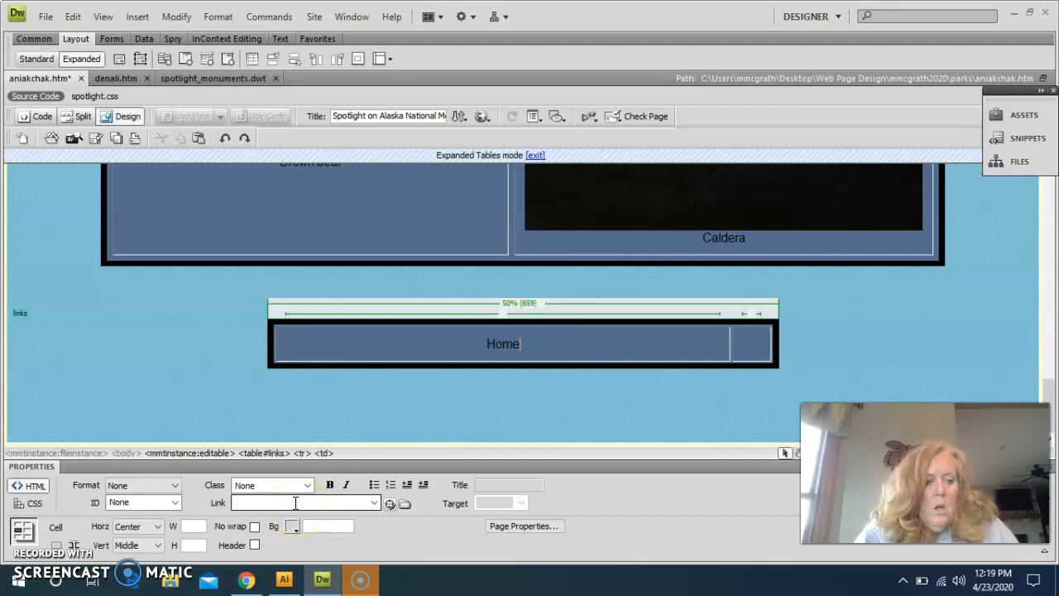
click(295, 502)
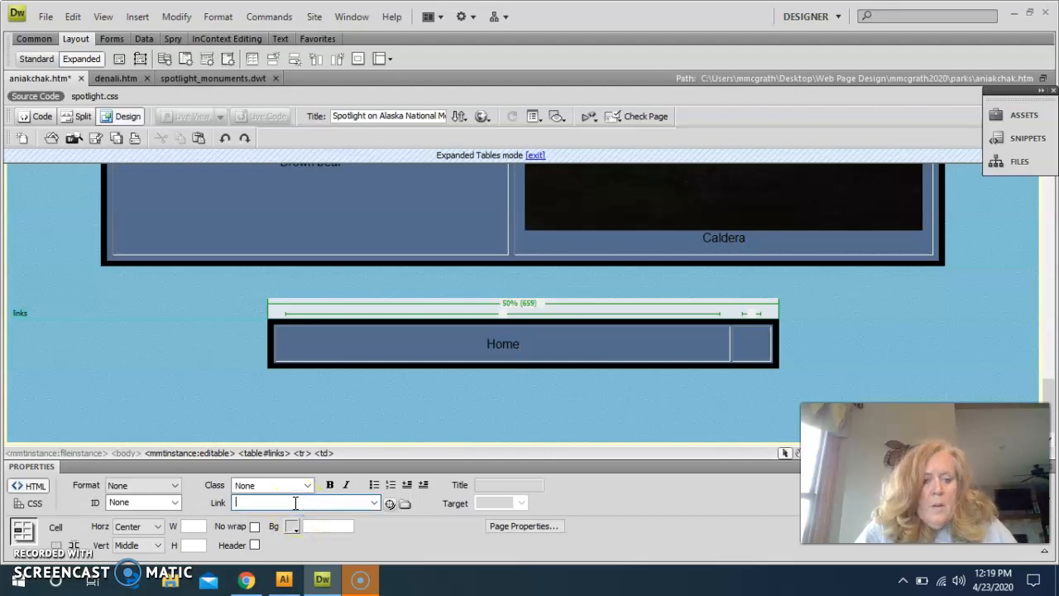
click(31, 487)
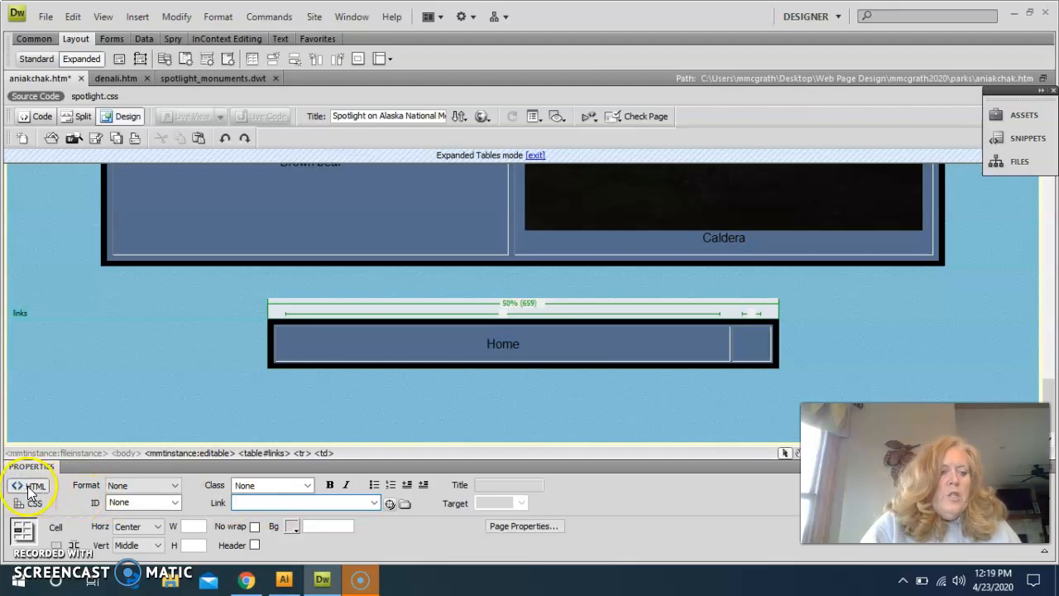
click(263, 501)
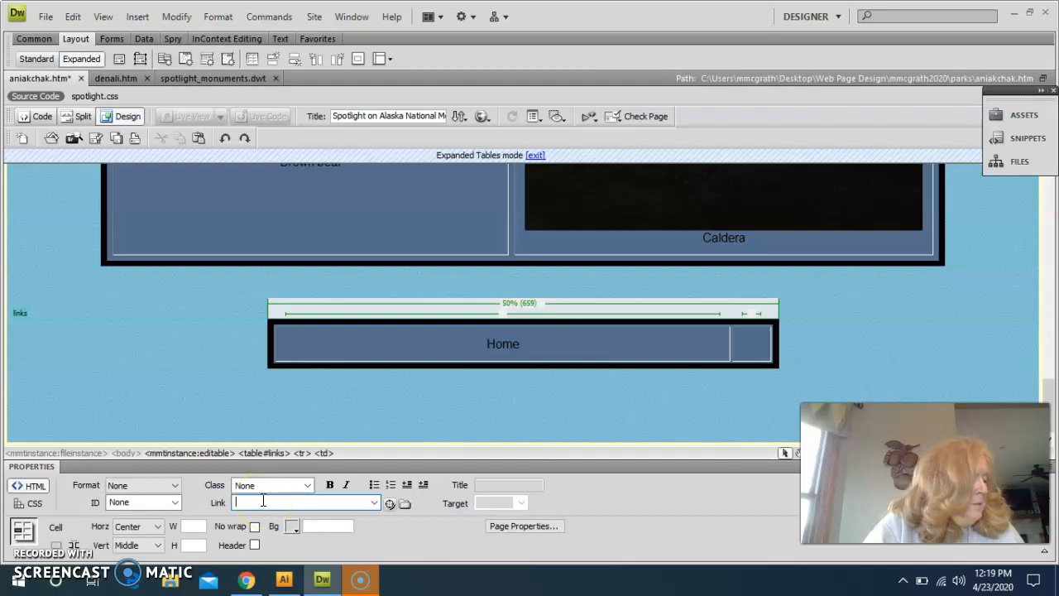
text(index.htm)
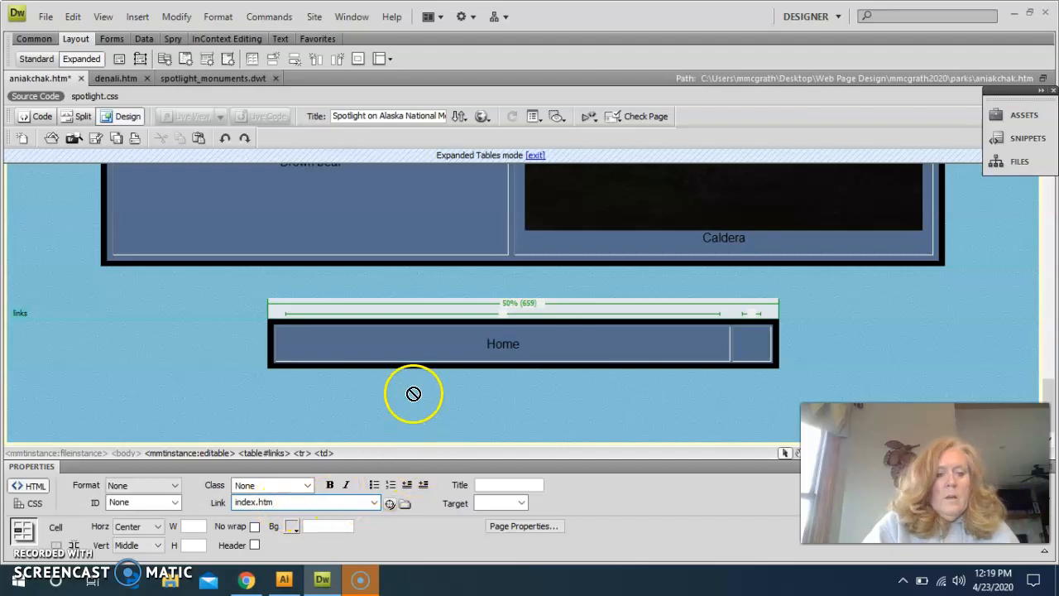
click(532, 342)
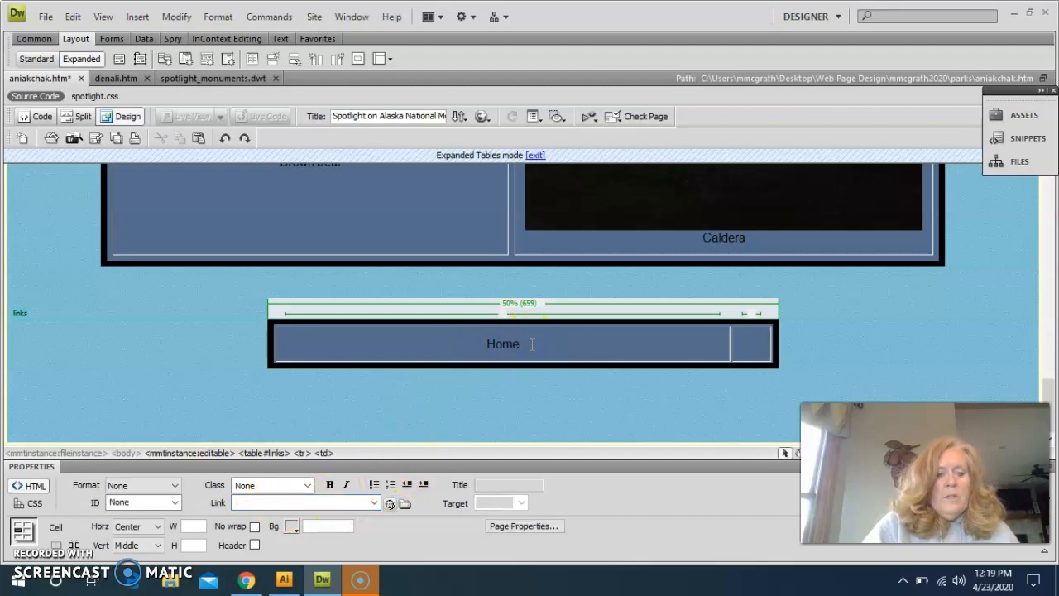
Step: Select the word "Home" in the links table and link it to index.htm
double_click(497, 344)
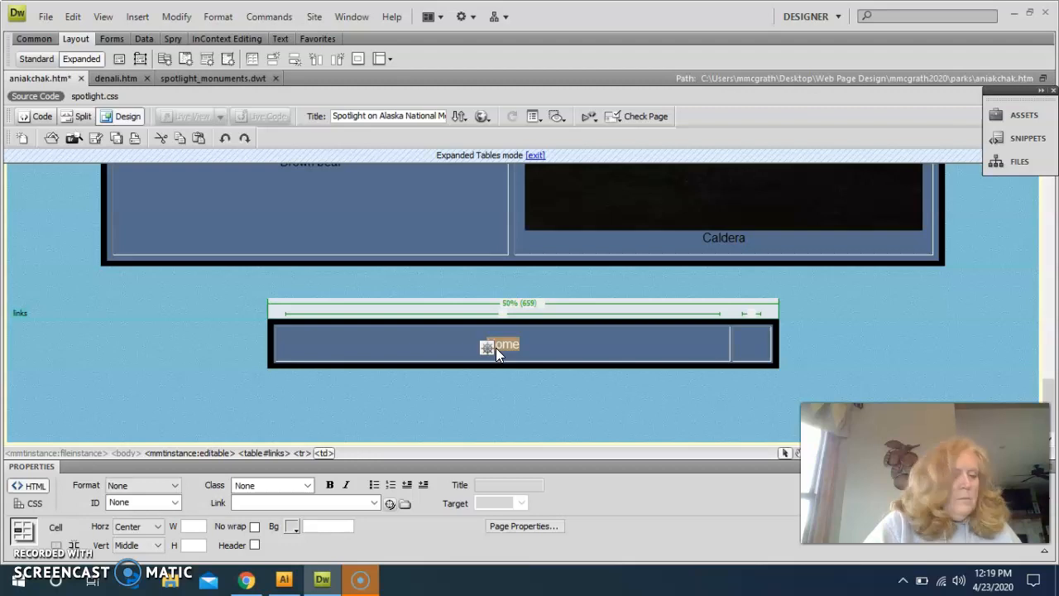
drag(496, 347, 329, 502)
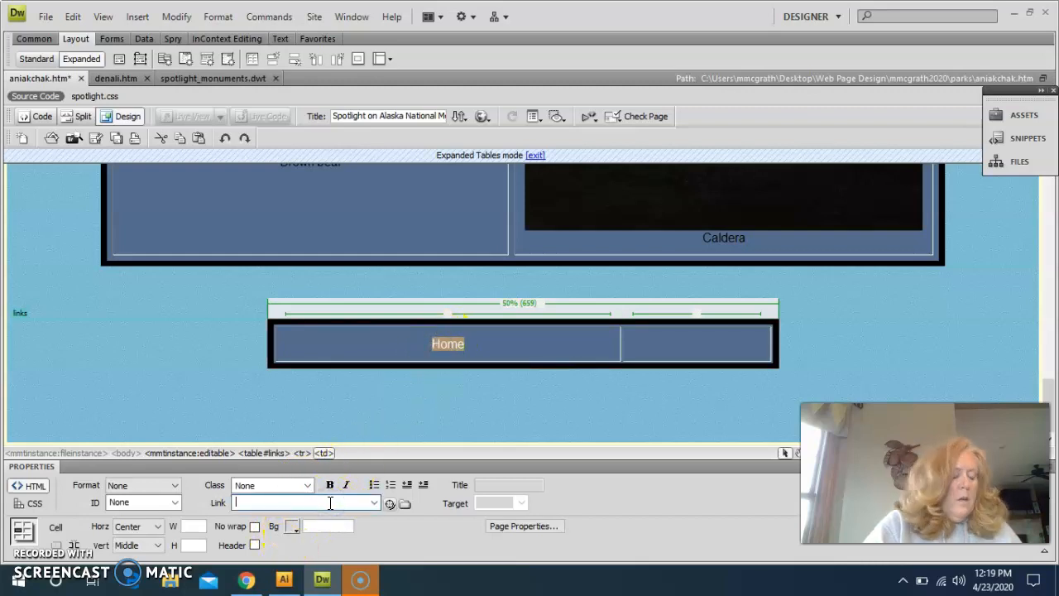
text(inde)
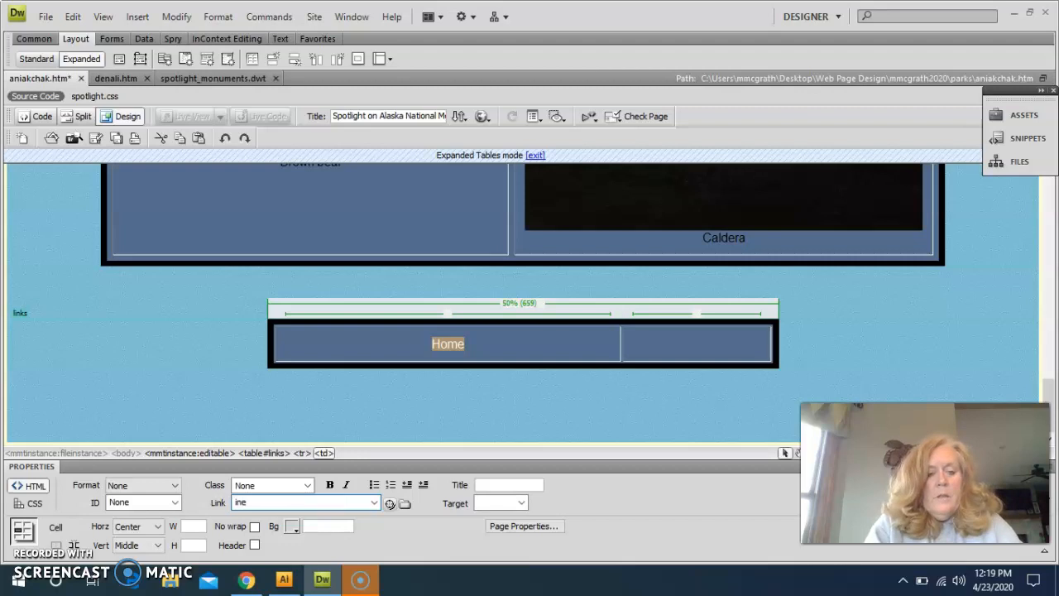
text(x.htm)
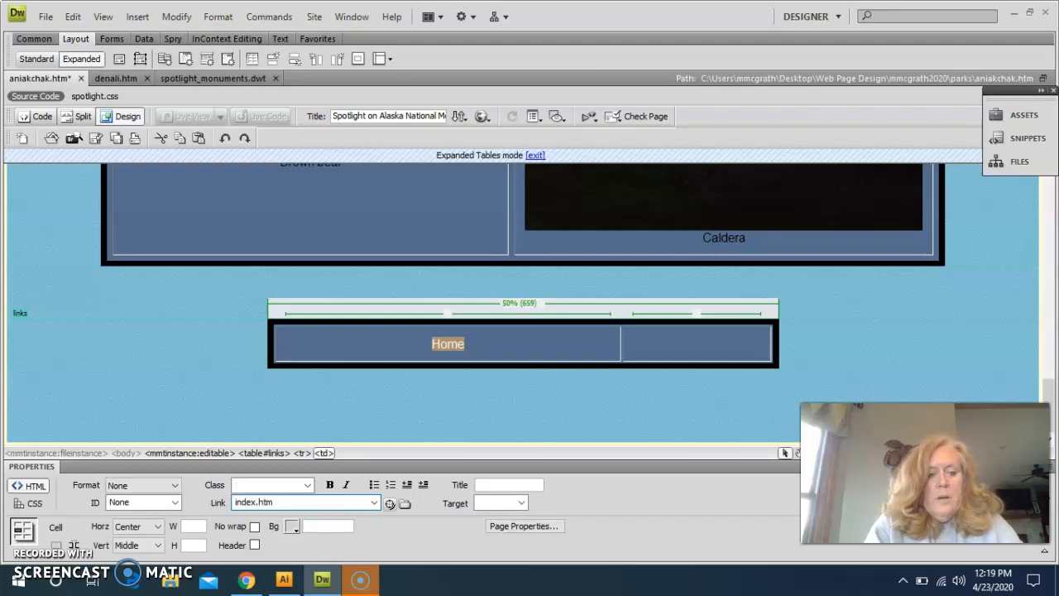
key(Return)
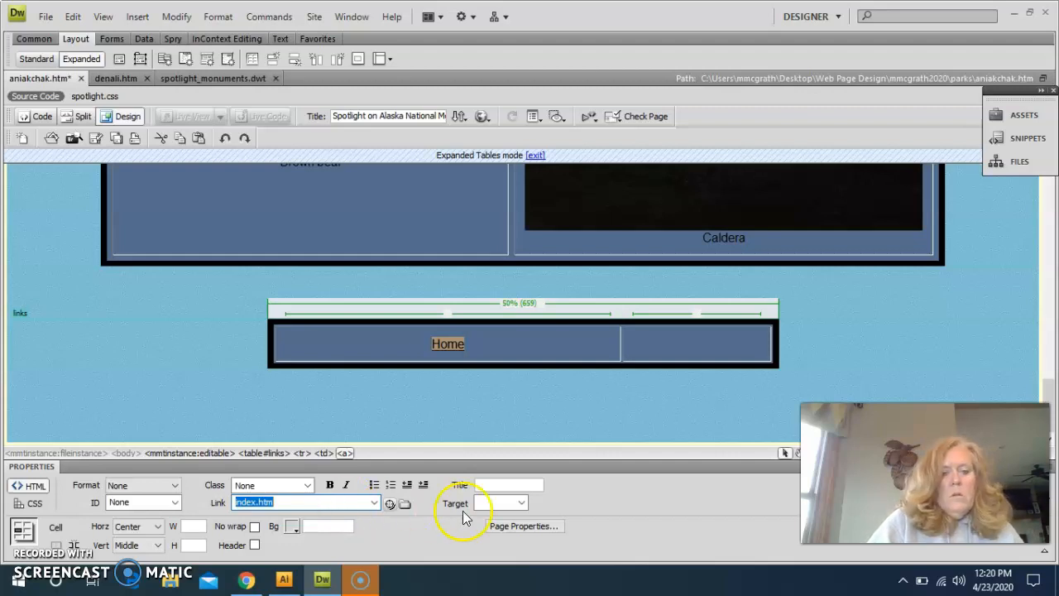
Step: Enter "Aniakchak National Monument" in the second cell of the links table below the photos
click(536, 352)
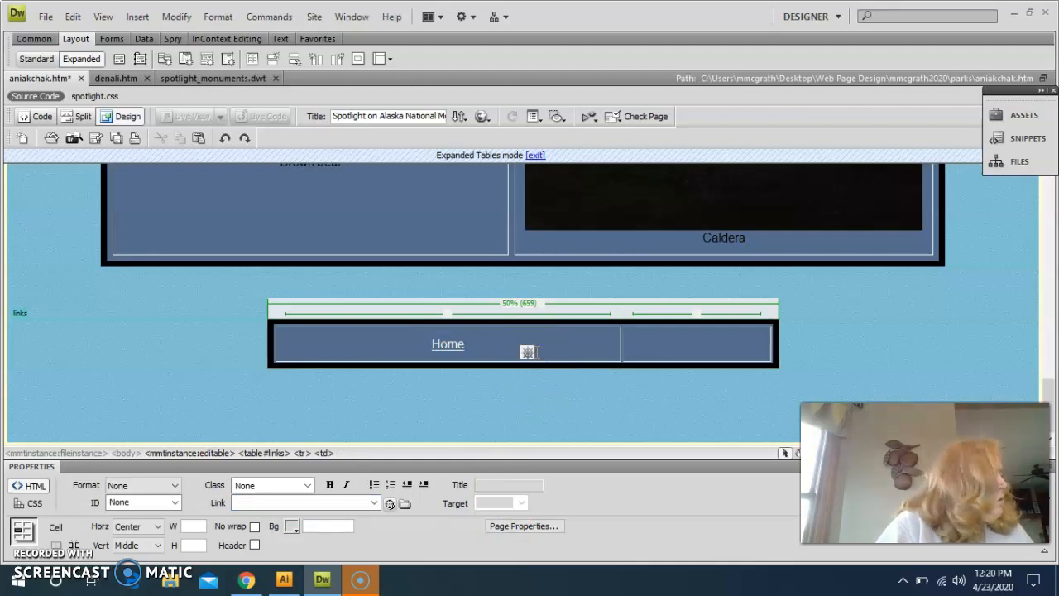
click(695, 348)
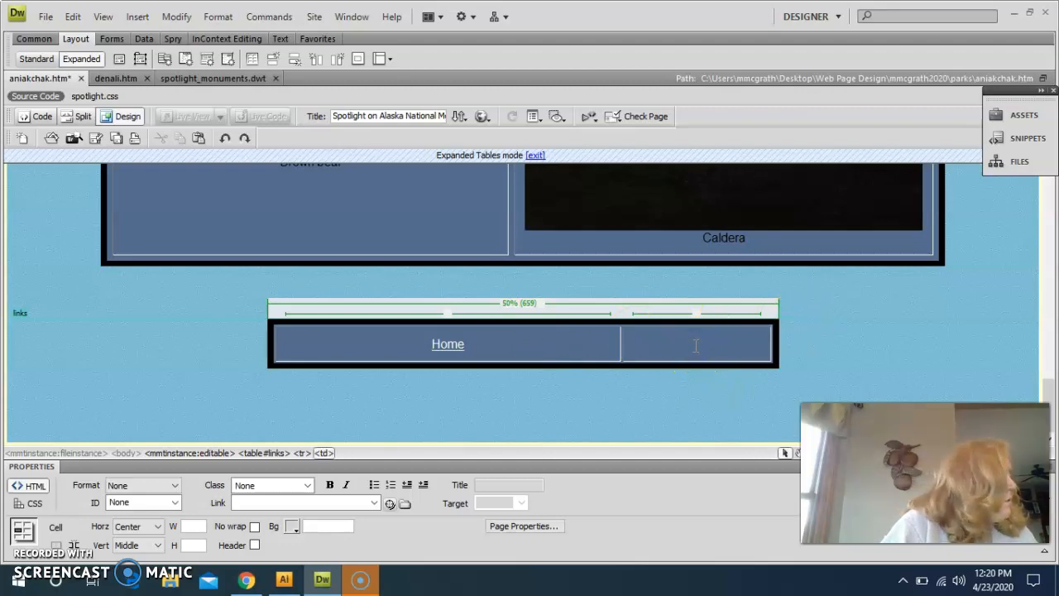
text(Ani)
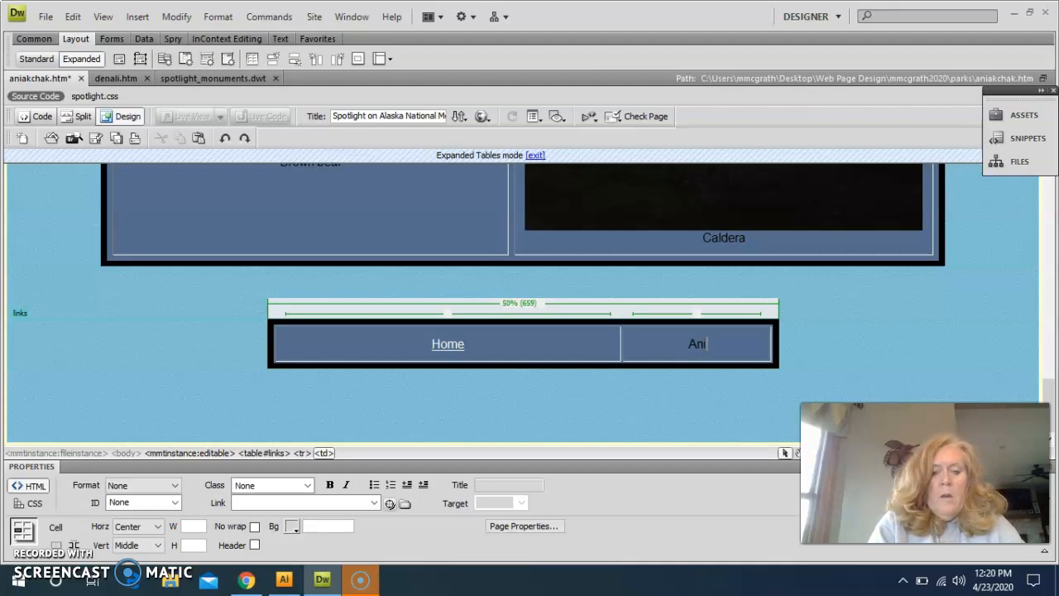
text(akchak Natioan)
key(BackSpace)
key(BackSpace)
key(BackSpace)
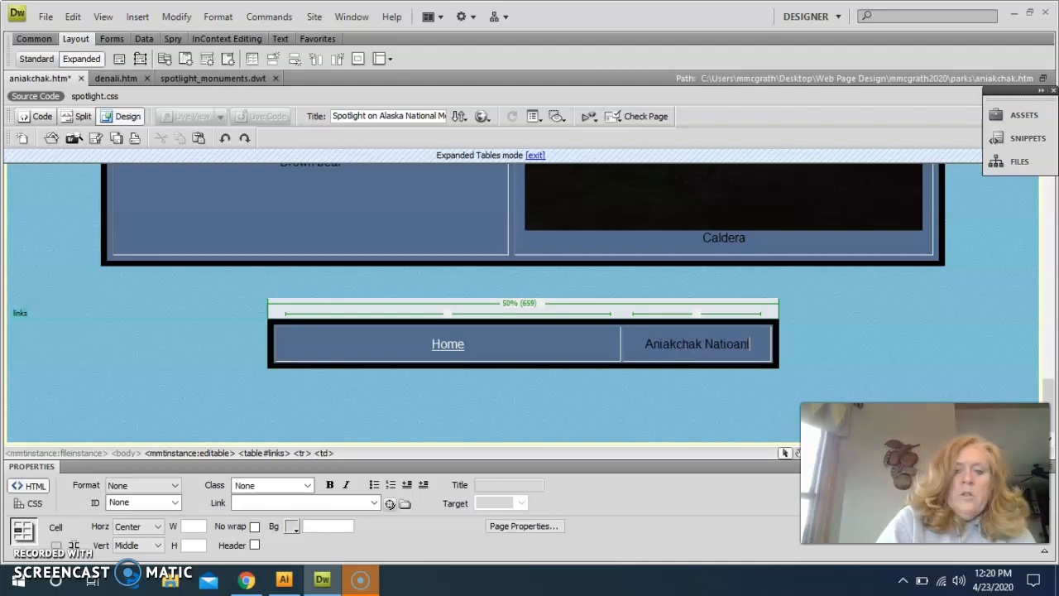
text(ona)
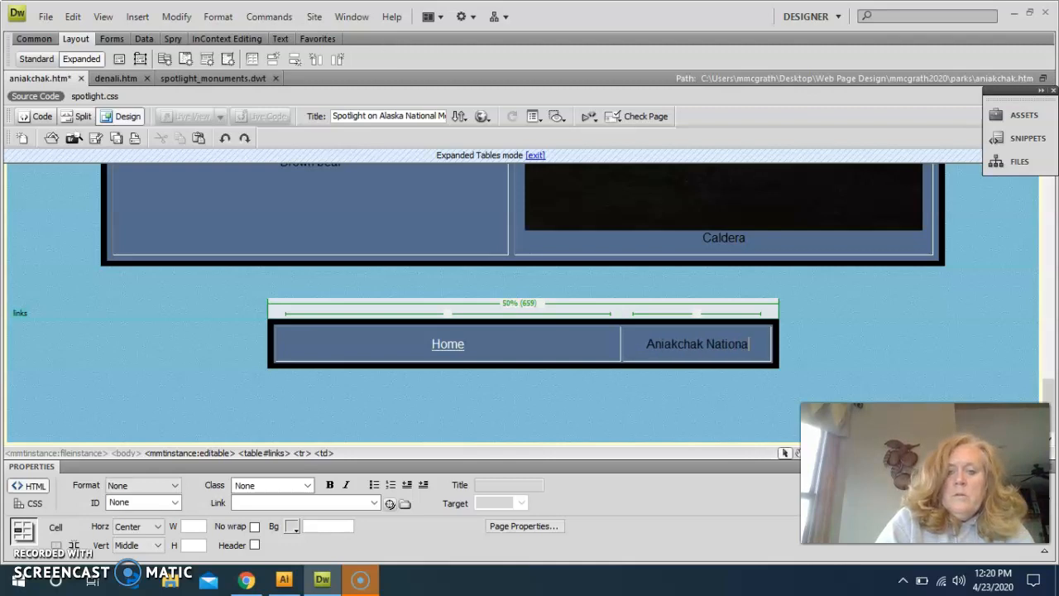
text(l M)
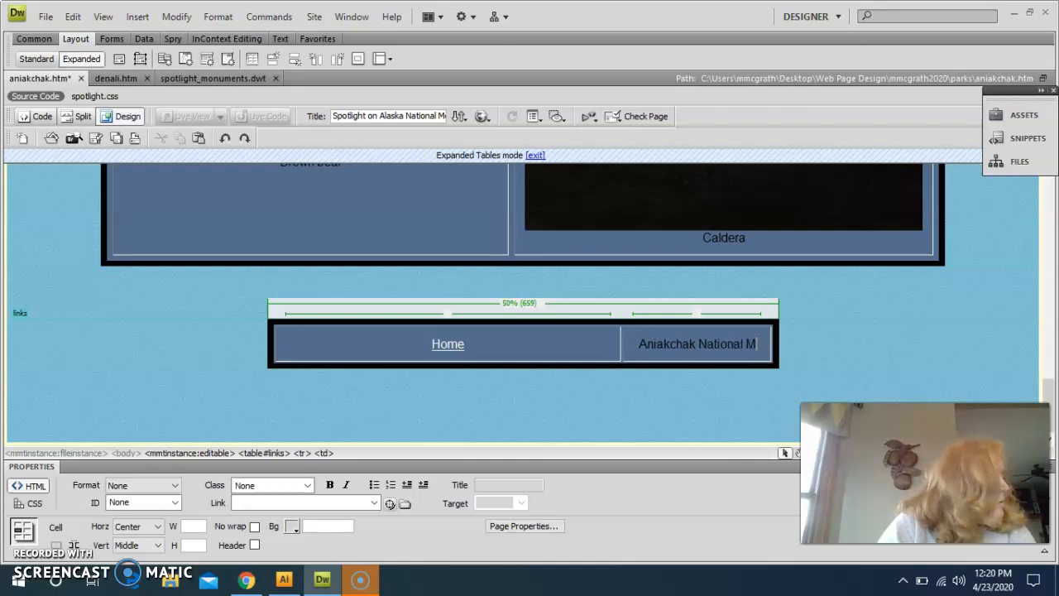
text(onument)
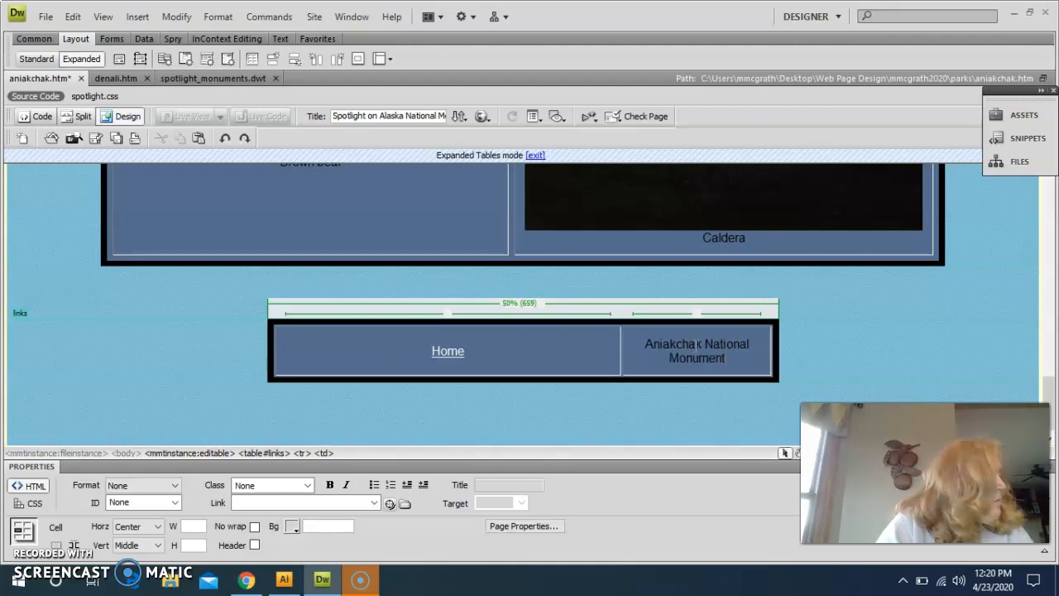
drag(725, 358, 638, 334)
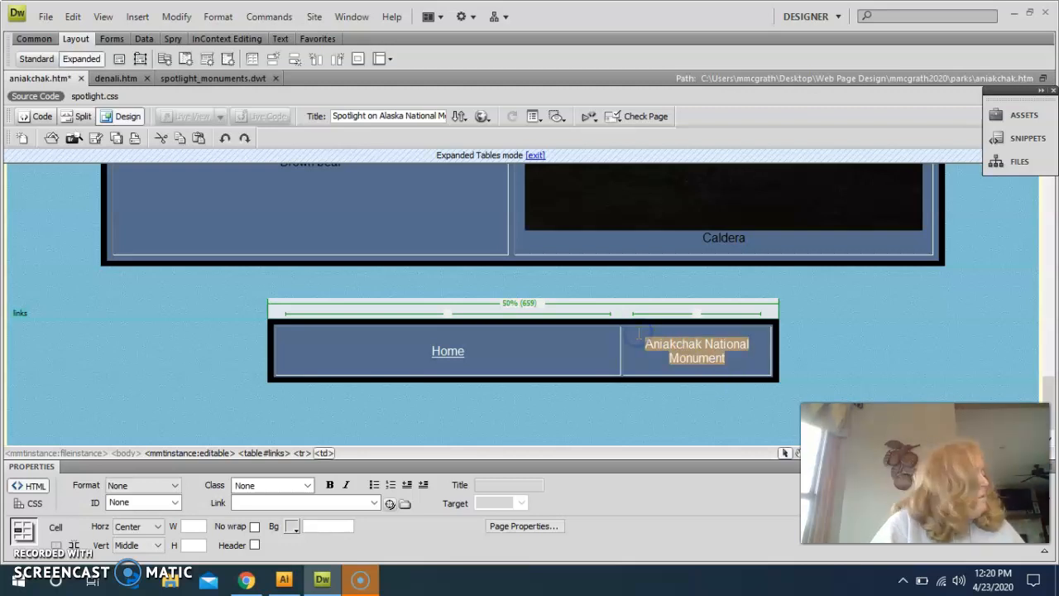
click(313, 501)
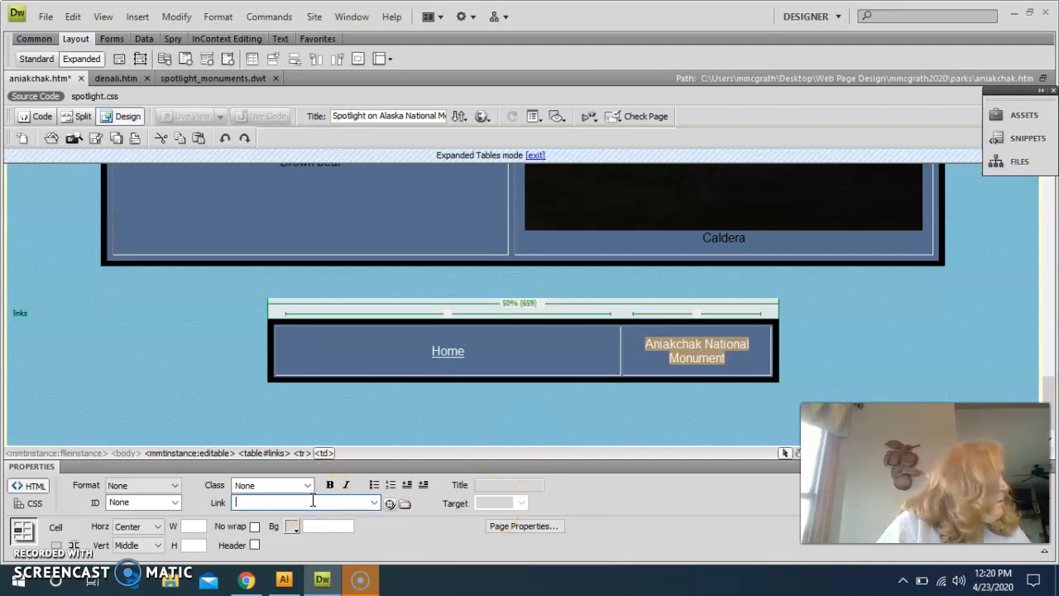
text(http)
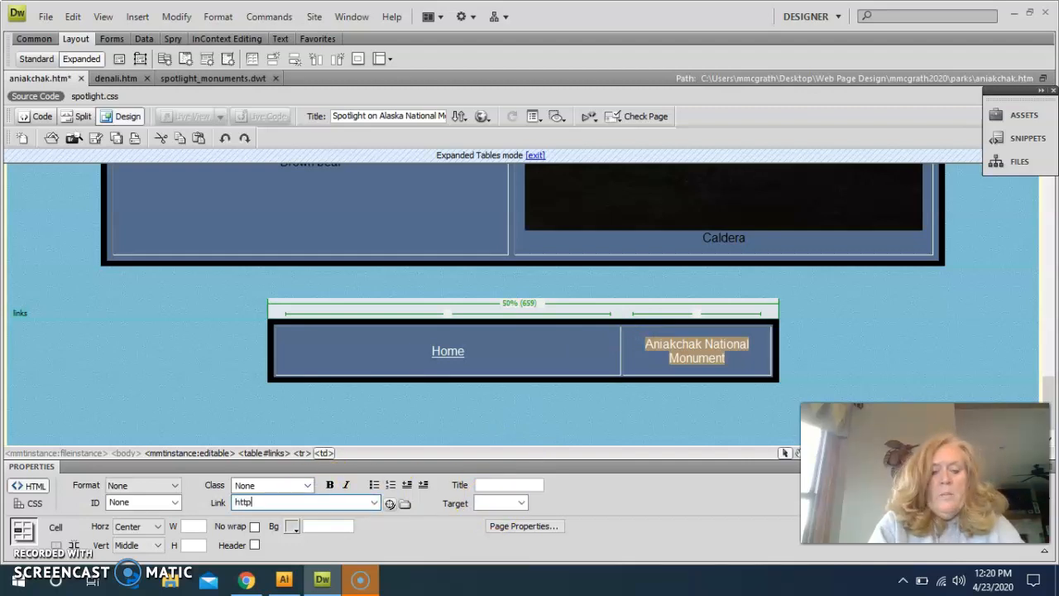
text(://)
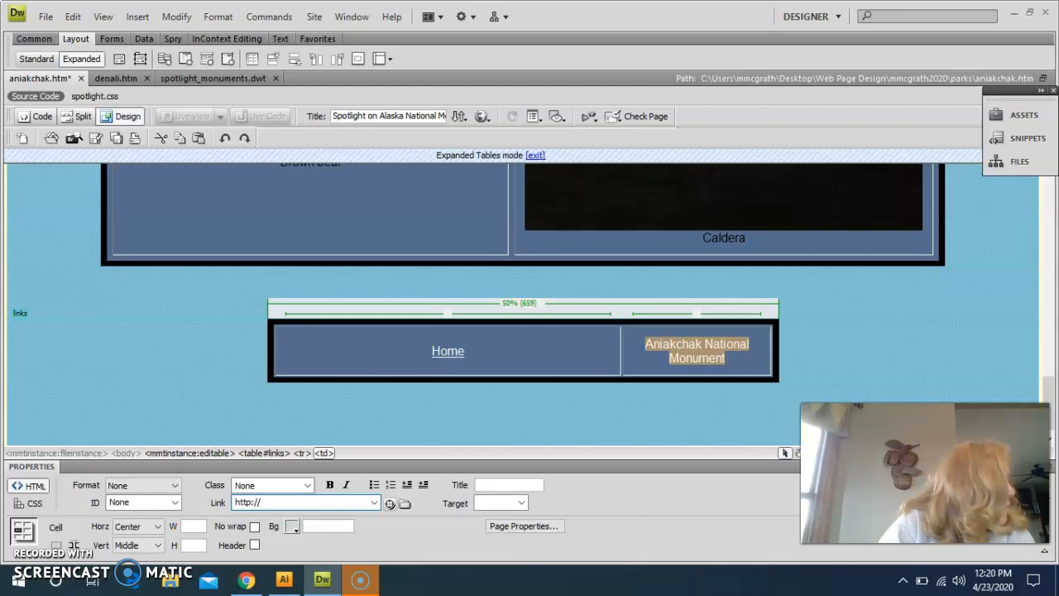
text(www.nps.gov/)
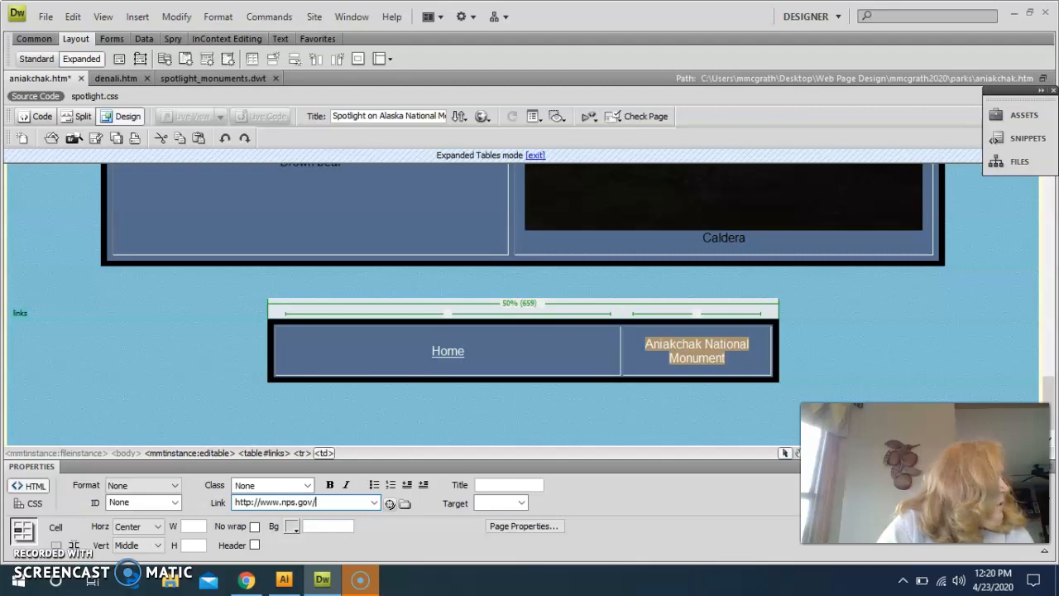
text(ani)
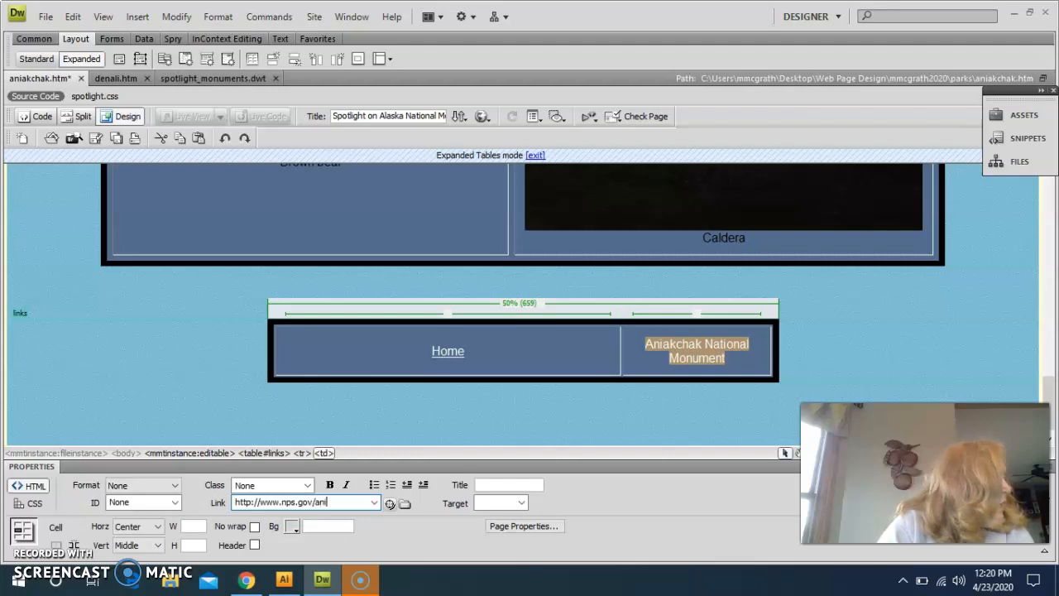
text(a/index.htm)
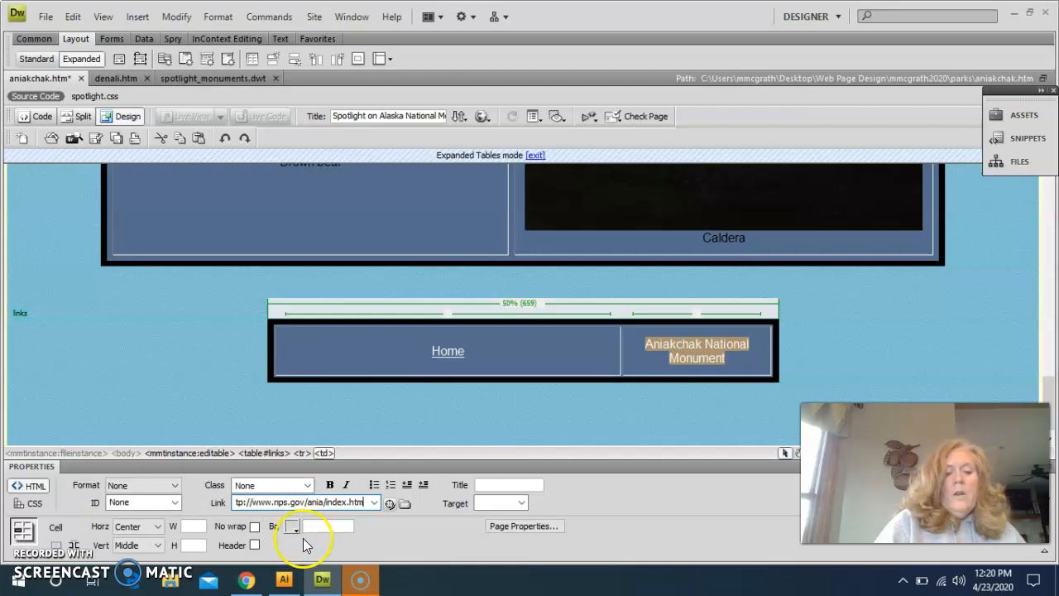
click(519, 503)
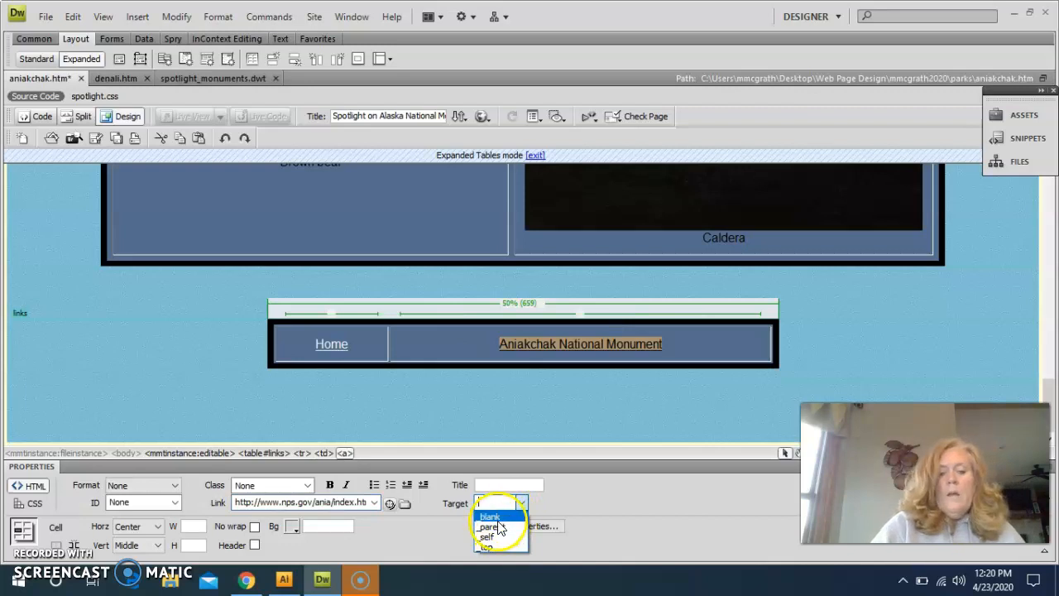
click(497, 517)
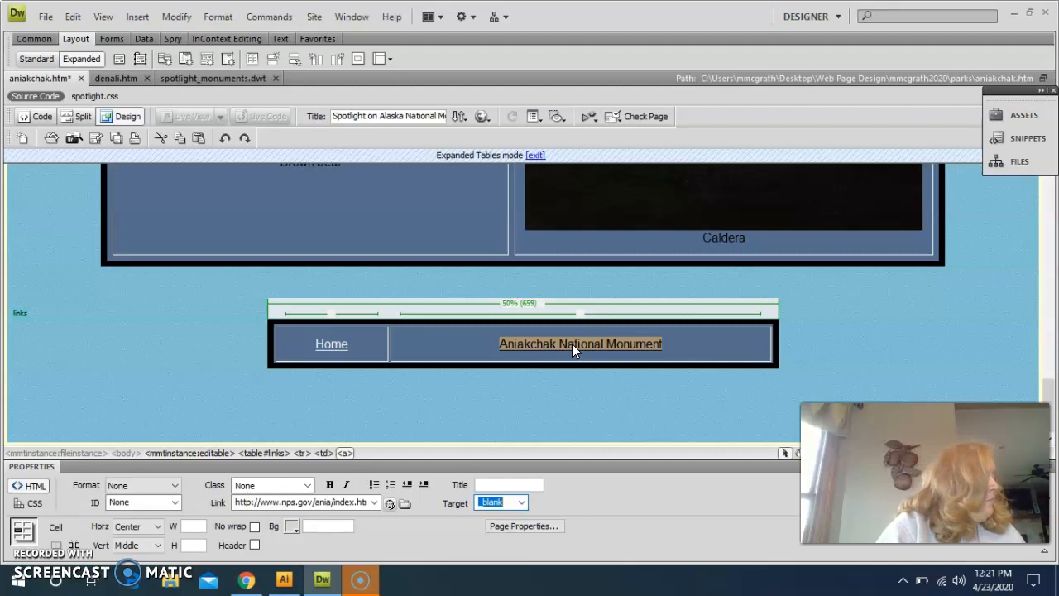
Step: Return to Standard table mode and give the "Smoky morning" photo a border of 4
click(35, 61)
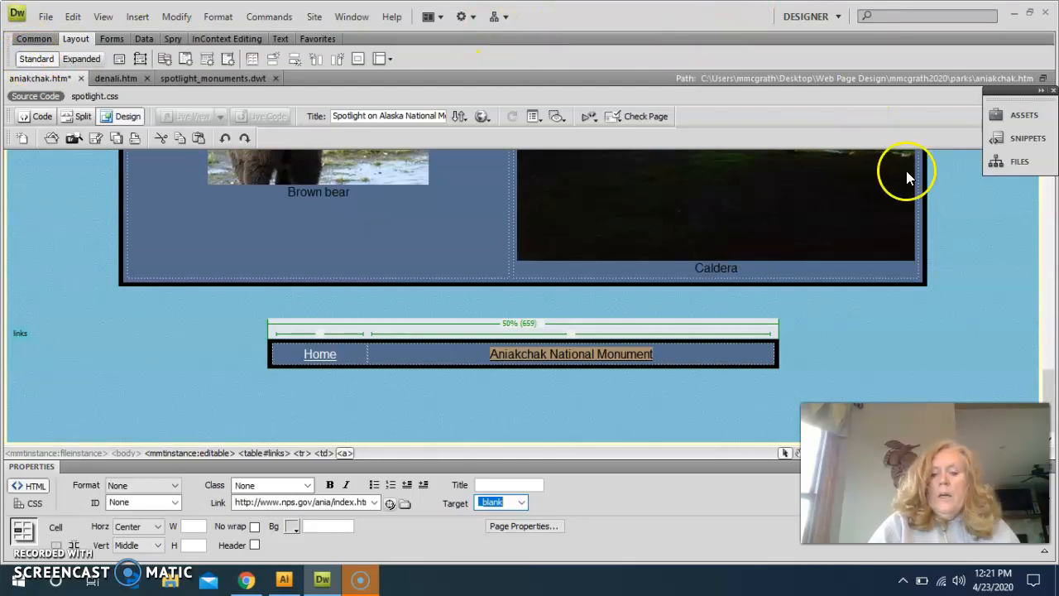
drag(1051, 382, 1046, 220)
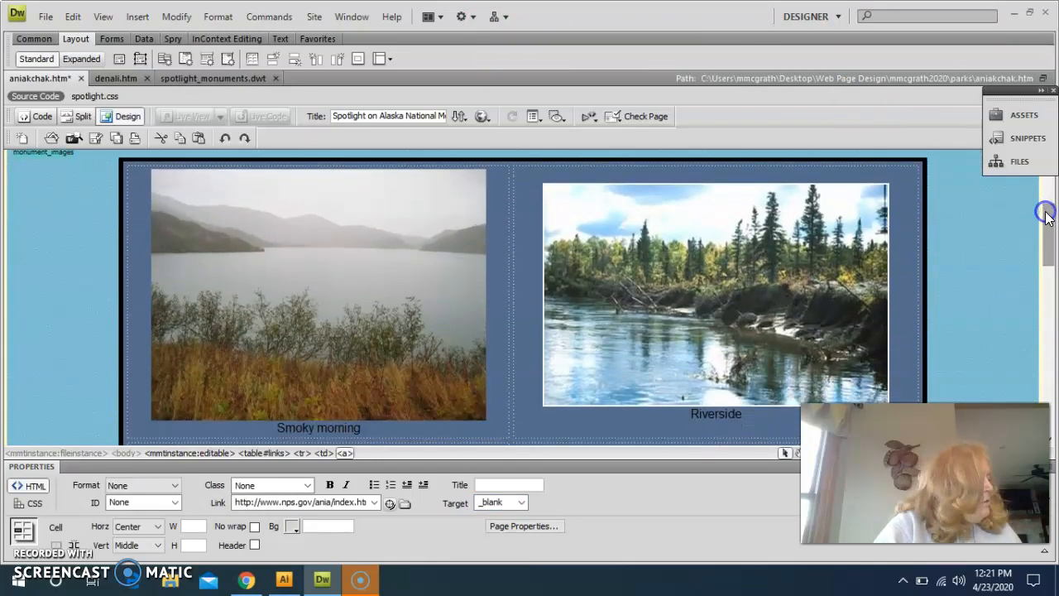
click(392, 314)
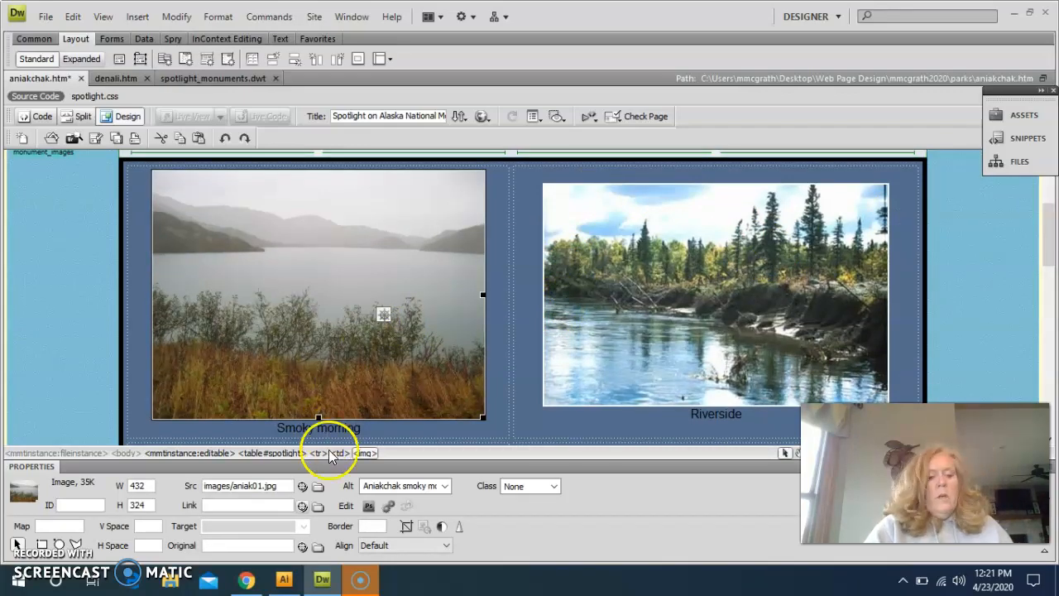
click(374, 525)
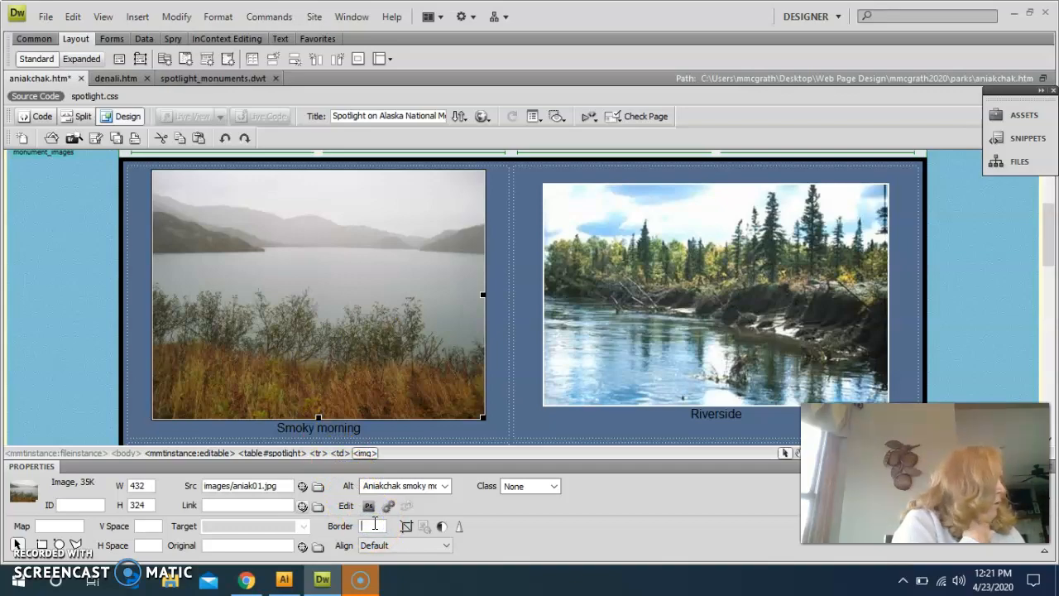
text(4)
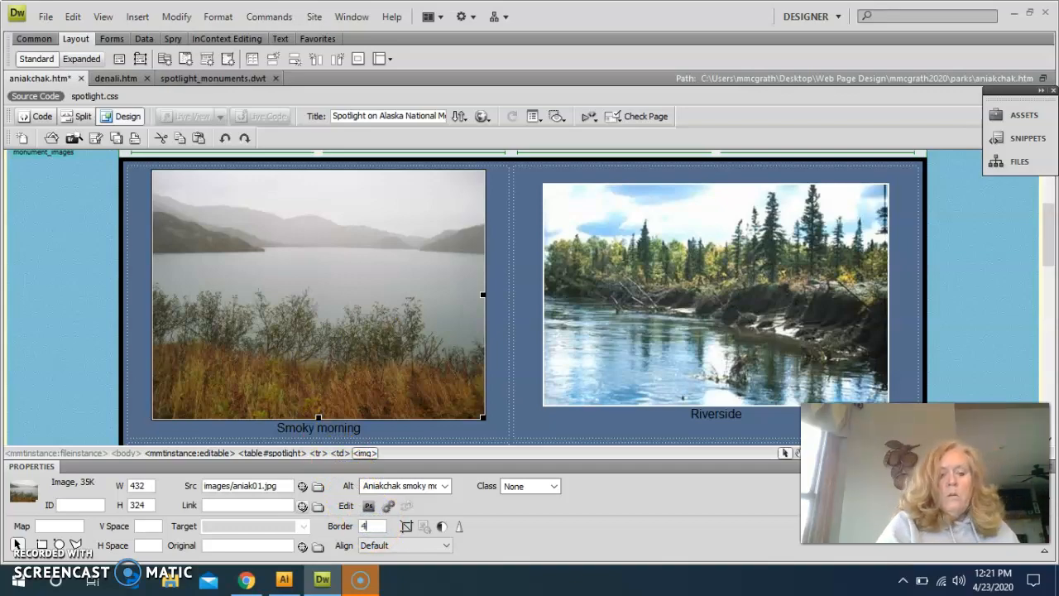
key(Tab)
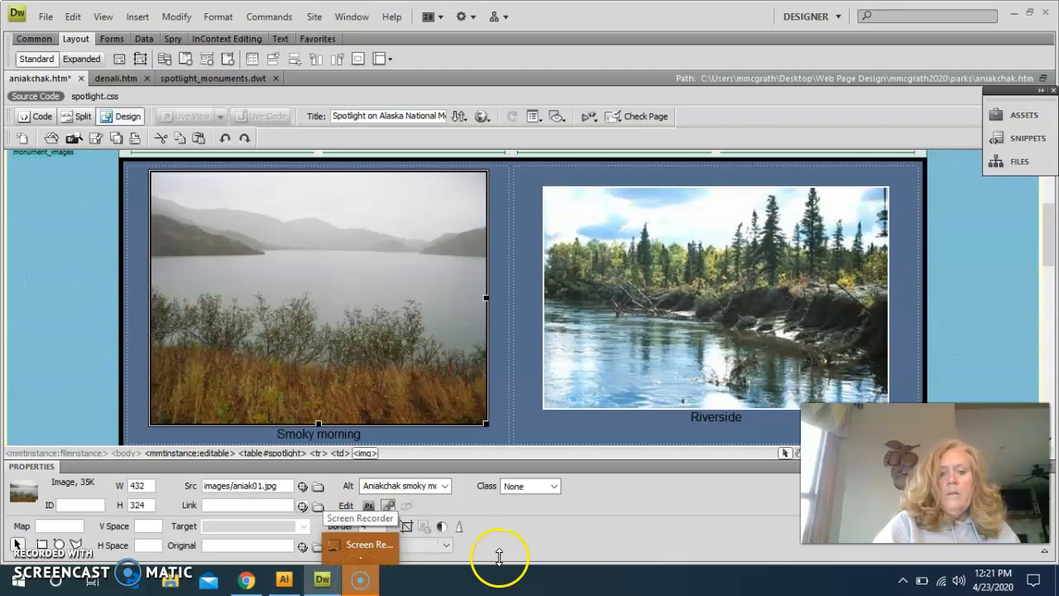
Step: Set the border of the "Riverside" photo to 4
click(727, 328)
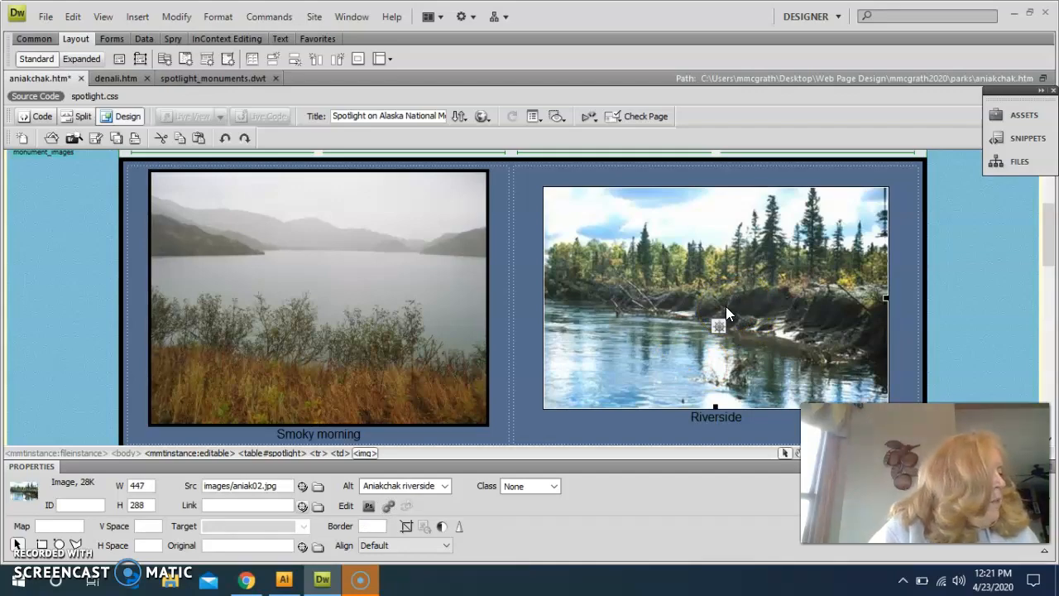
click(594, 427)
click(373, 526)
text(4)
key(Tab)
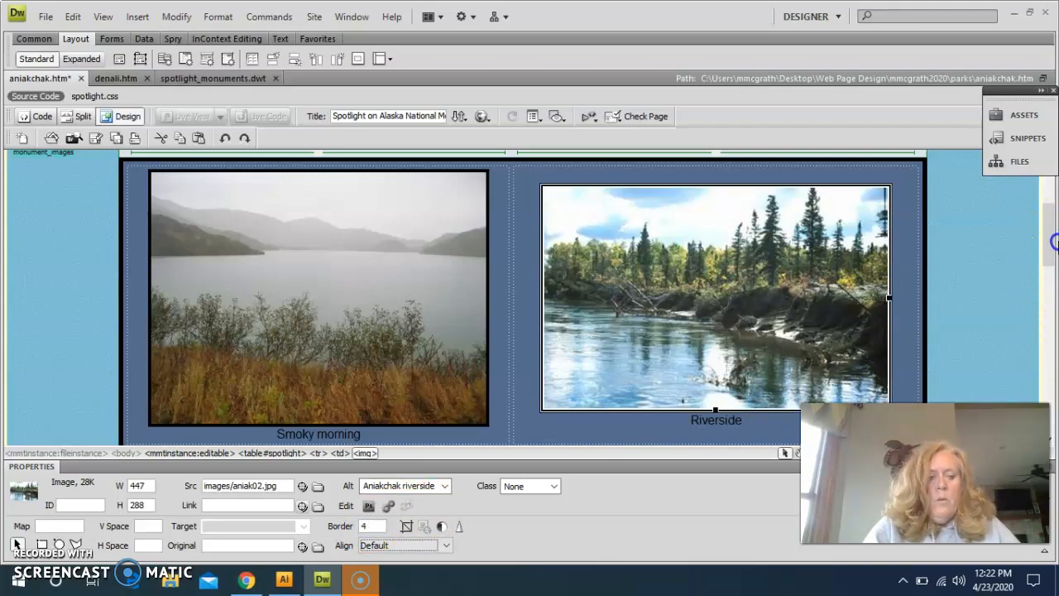
Step: Set the border of the "Salmon fishing" photo in the second row to 4
drag(1048, 221, 1047, 279)
click(392, 285)
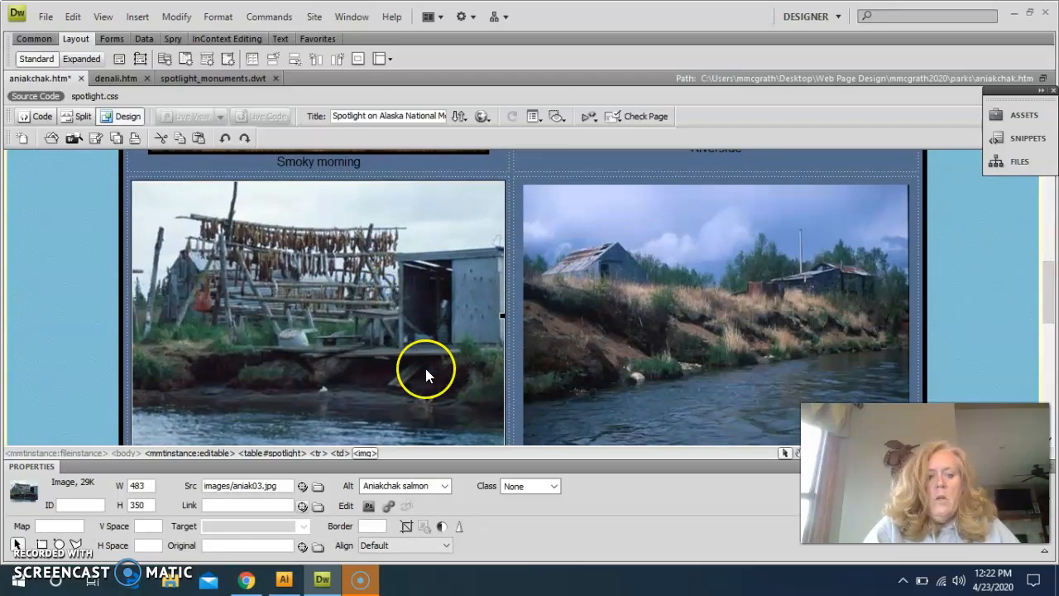
click(375, 526)
text(4)
key(Tab)
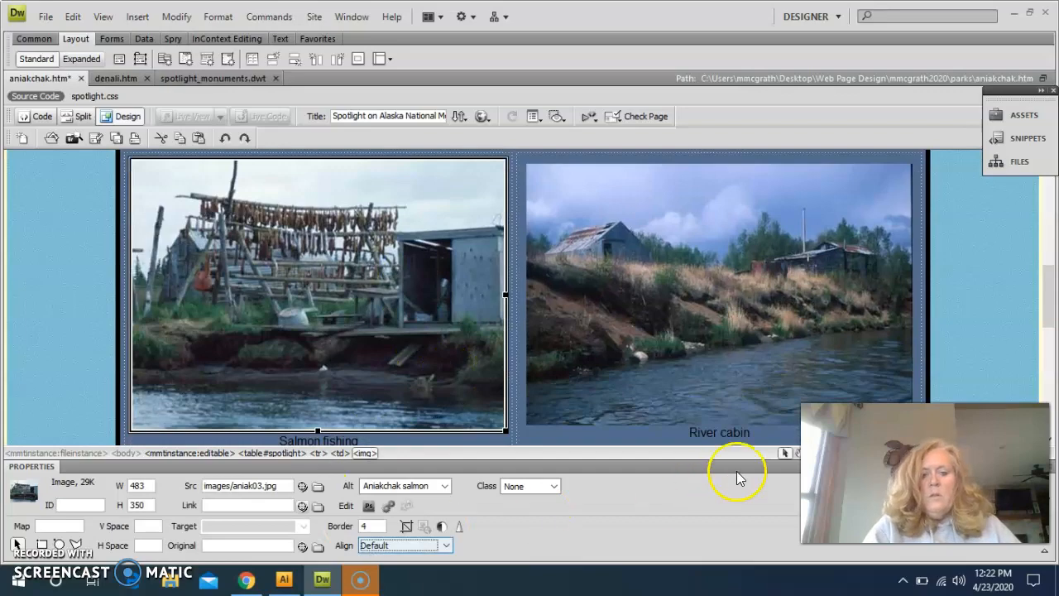
Step: Set the border of the "River cabin" photo beside the salmon fishing photo to 4
click(690, 296)
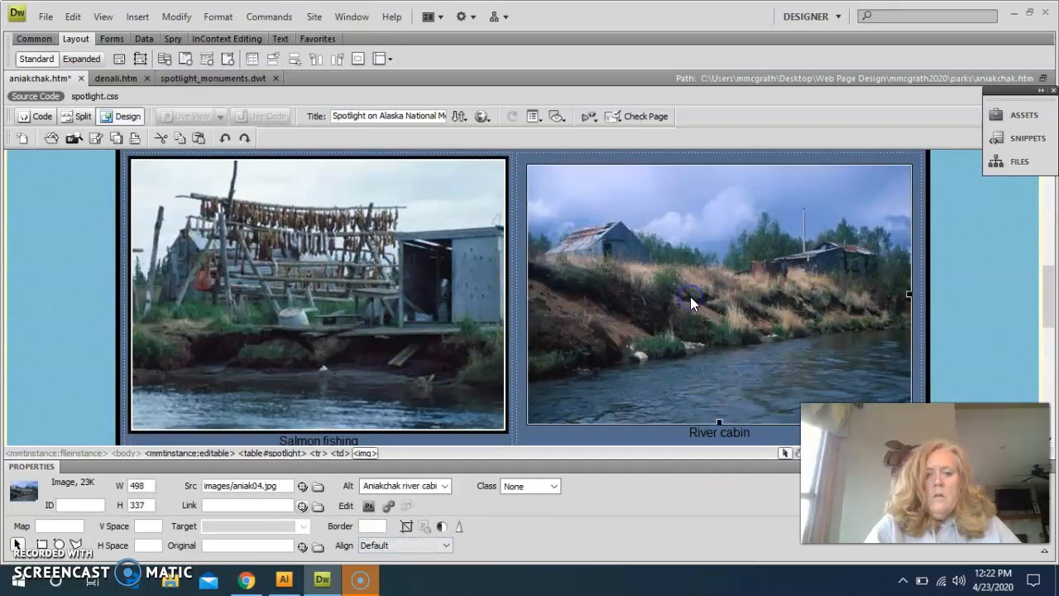
click(386, 524)
text(4)
key(Tab)
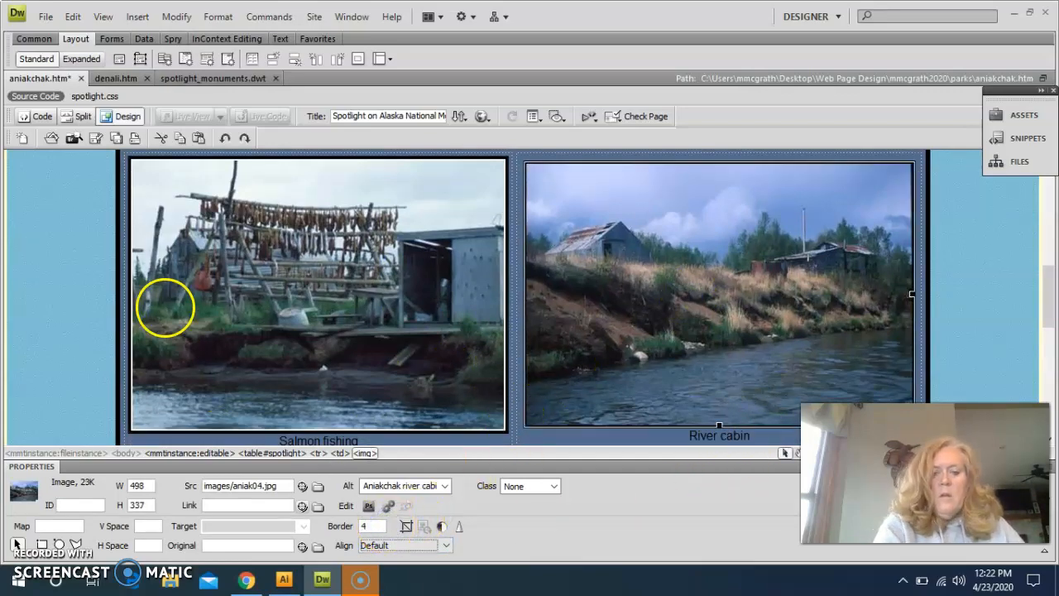
Step: Set the border of the "Brown bear" photo in the last row to 4
drag(1044, 284, 1044, 356)
click(315, 286)
click(373, 526)
text(4)
key(Tab)
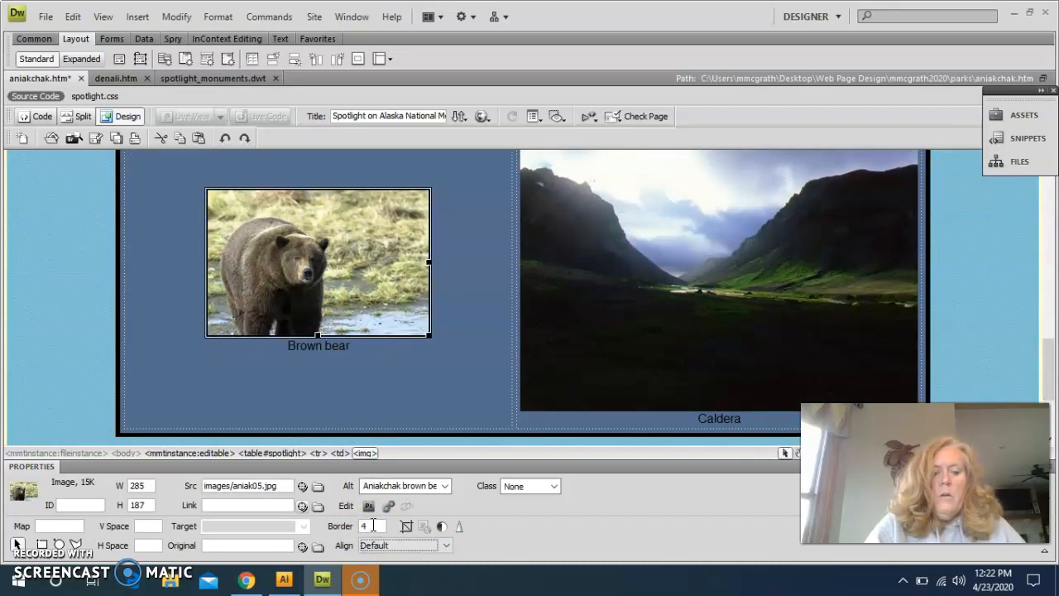
click(748, 320)
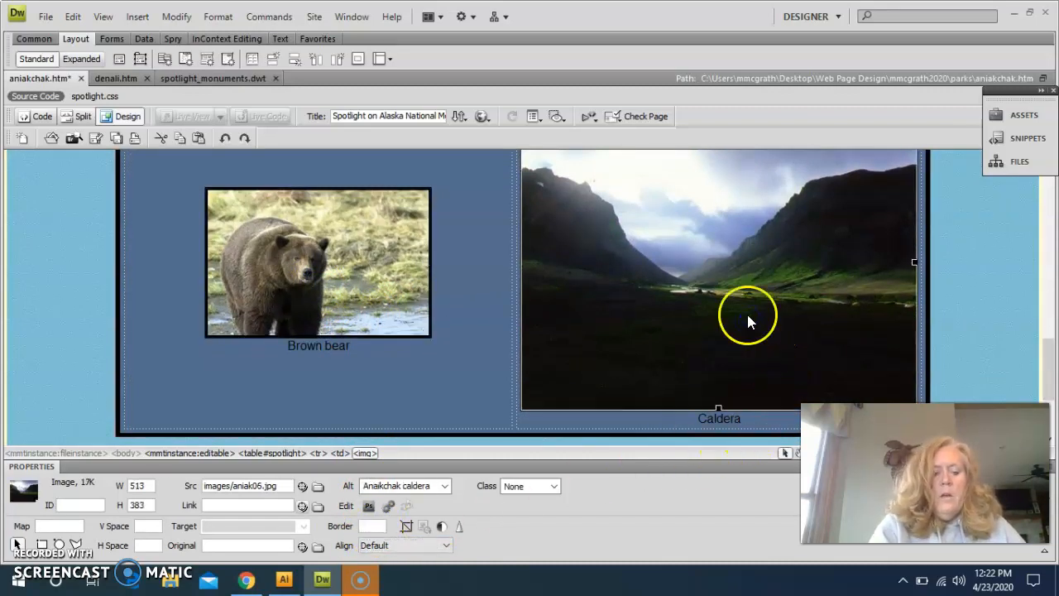
text(4)
key(Tab)
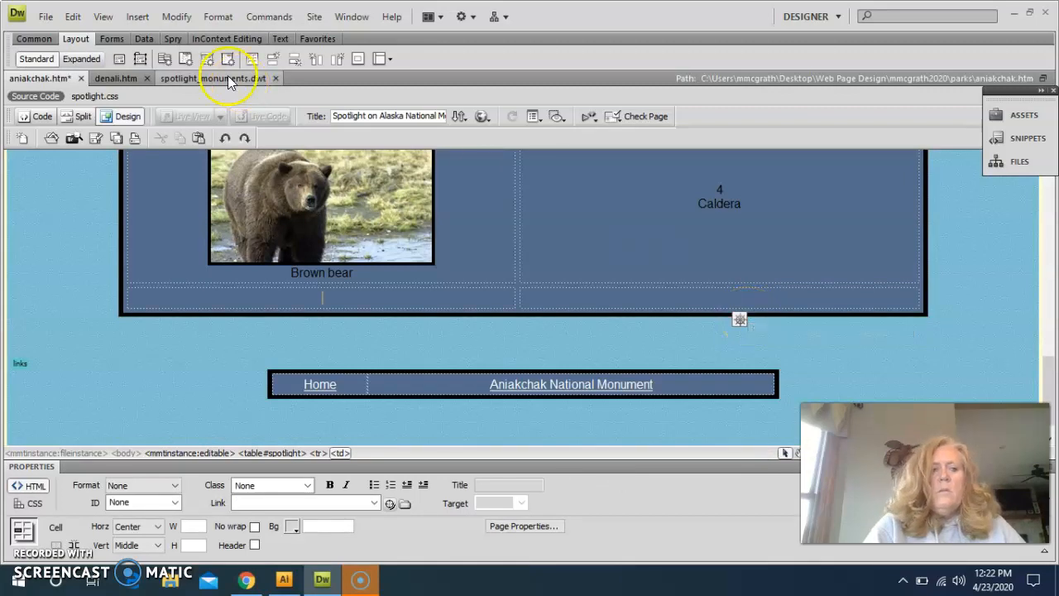
click(76, 16)
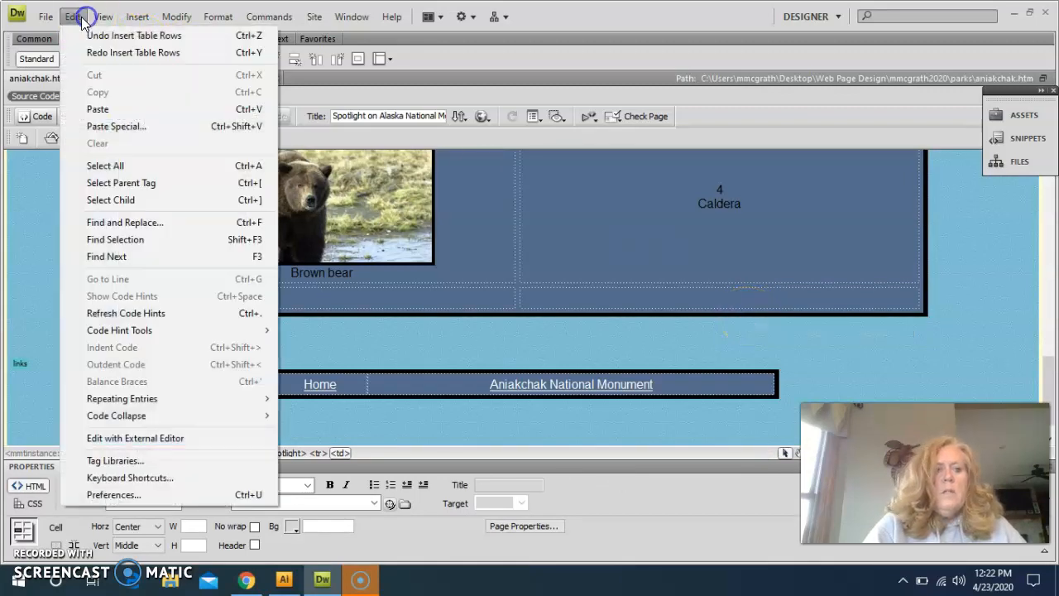
click(78, 37)
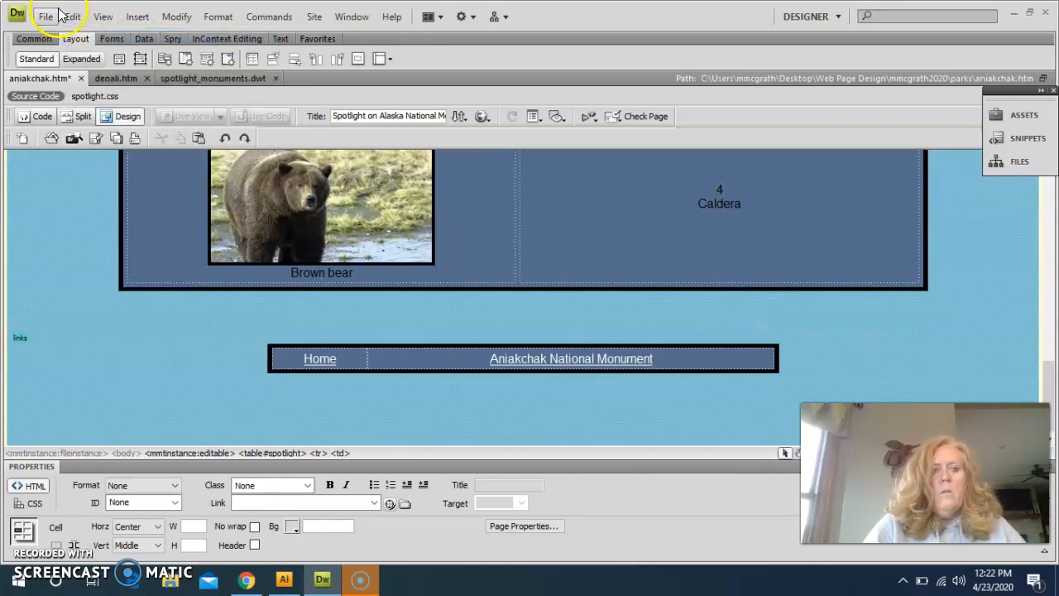
click(72, 17)
click(78, 35)
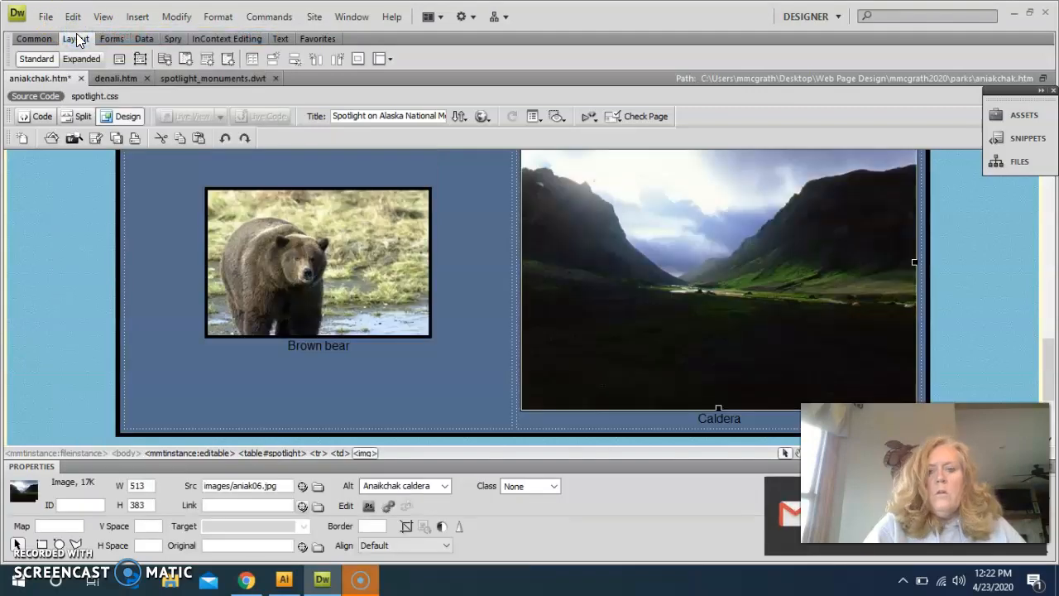
Step: Select the "Caldera" photo and set its border to 4
click(679, 268)
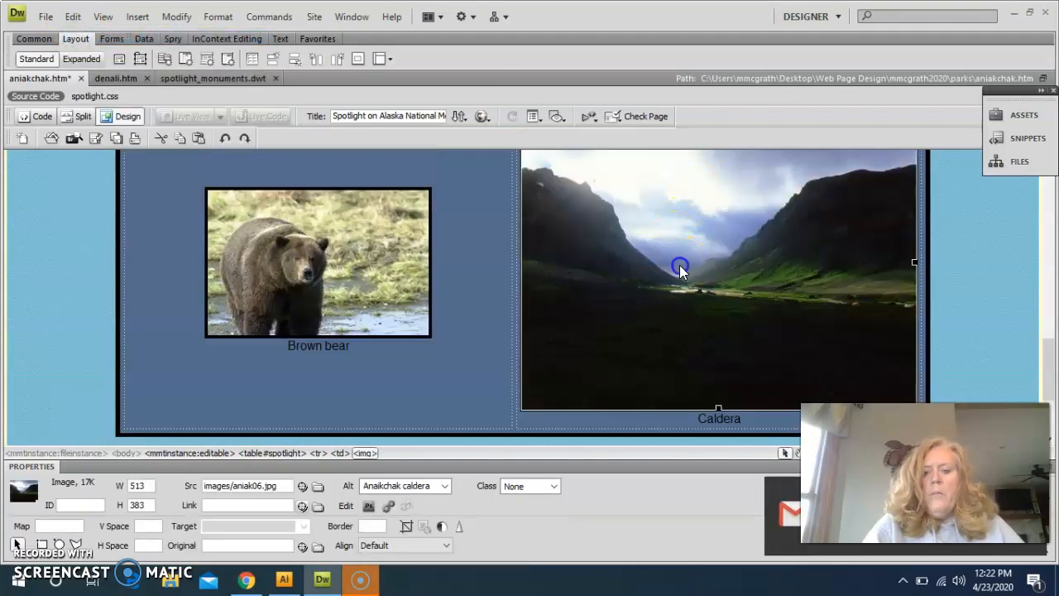
click(366, 533)
click(366, 524)
text(4)
key(Return)
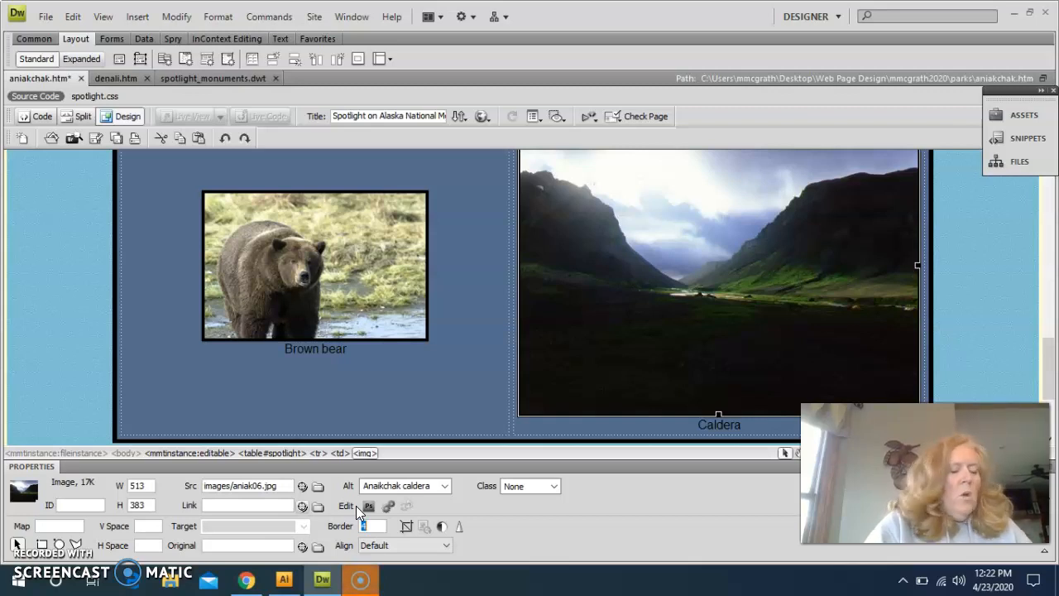
Step: Select the "Smoky morning" photo in the first row of the photo table
click(1048, 369)
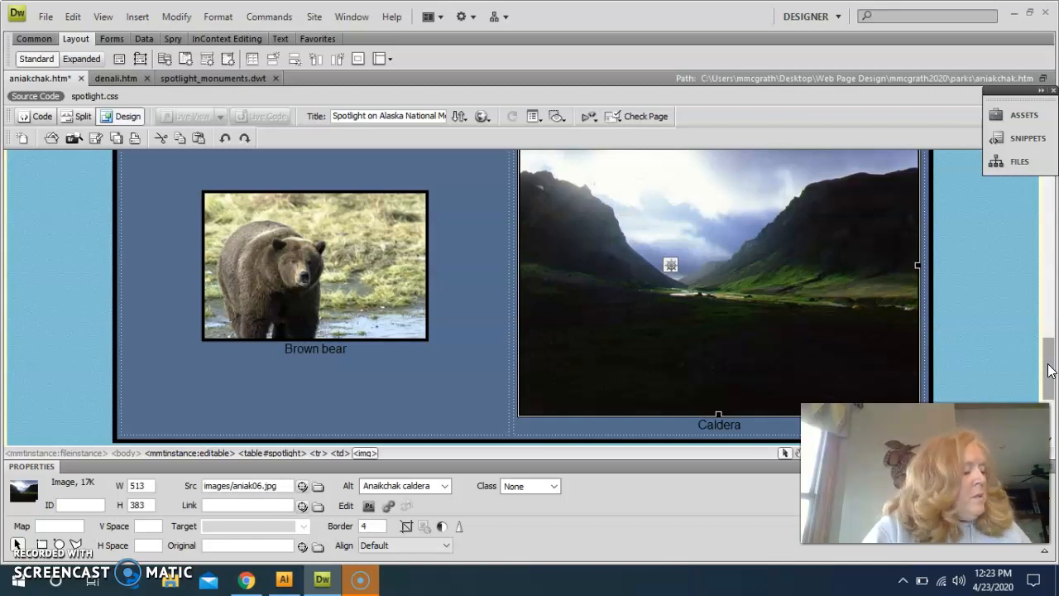
drag(1046, 363, 1034, 244)
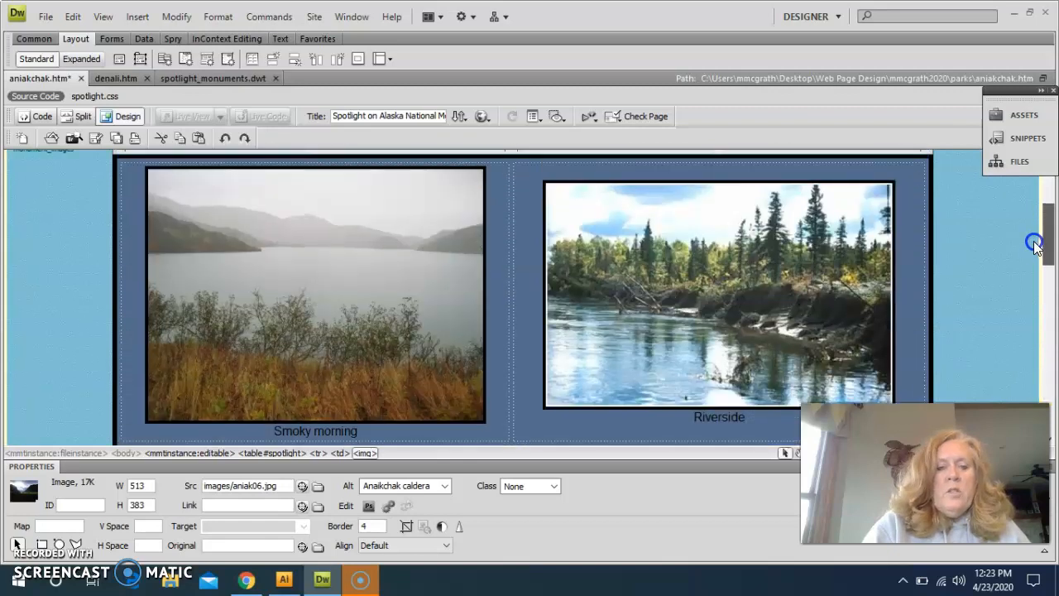
click(400, 265)
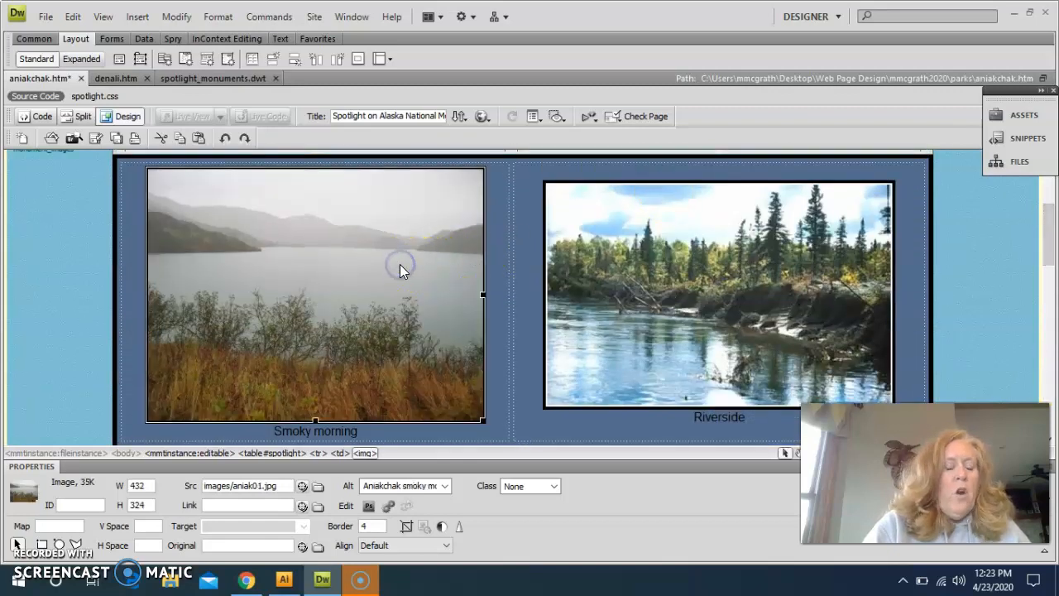